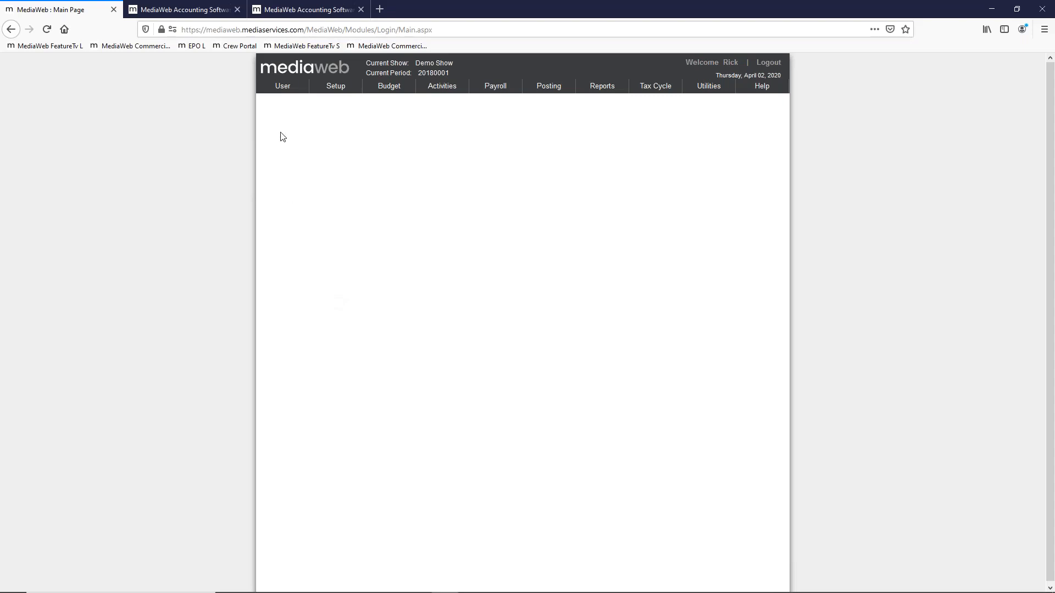
pyautogui.moveTo(278, 87)
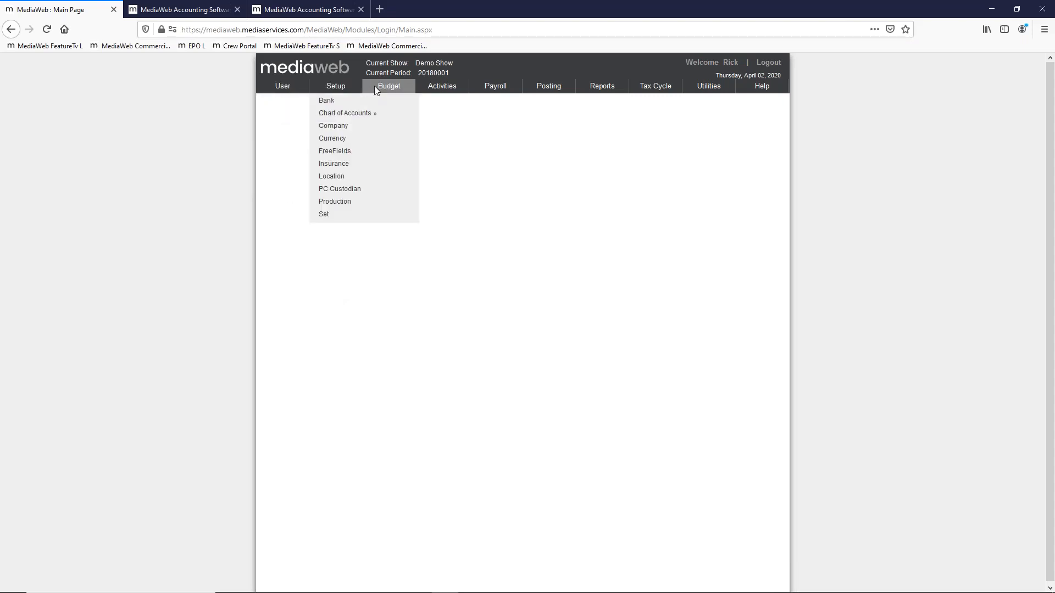
pyautogui.moveTo(432, 88)
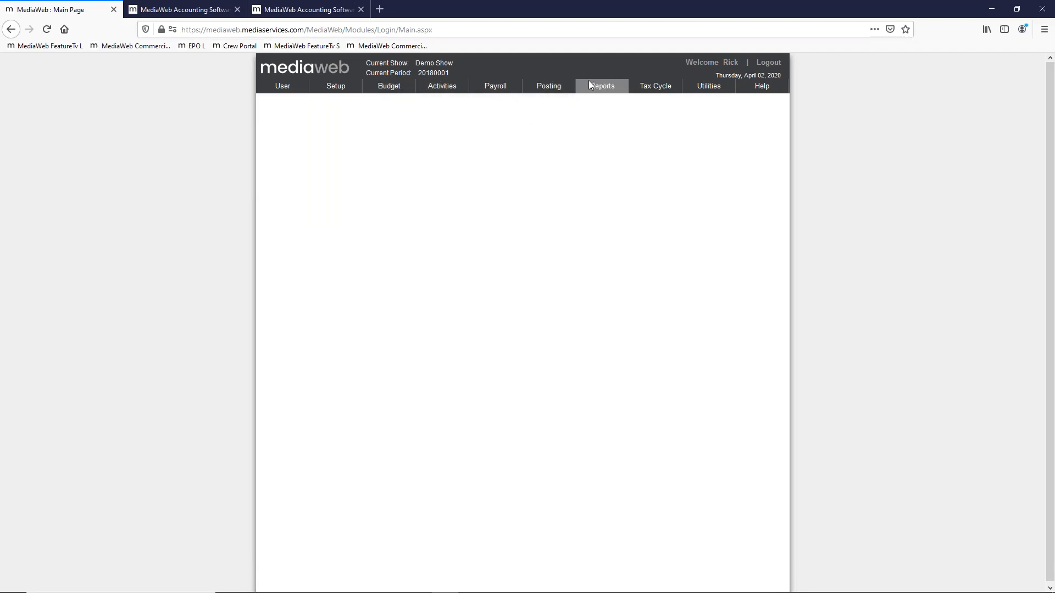
pyautogui.moveTo(600, 86)
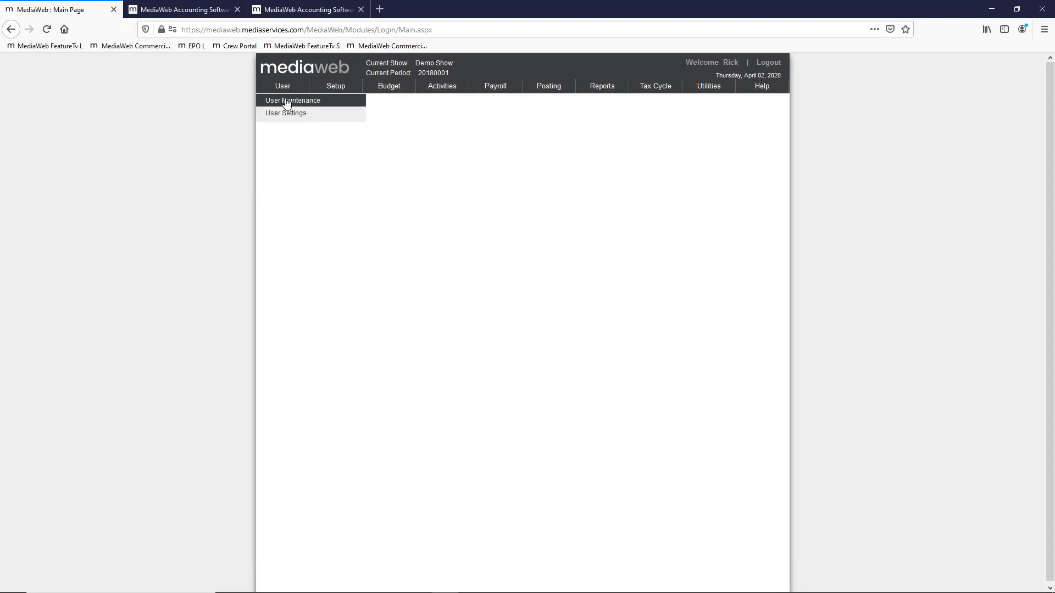
# Open the demo user's record in User Maintenance and review its data entry privileges, other privileges, company access and production access
pyautogui.click(283, 99)
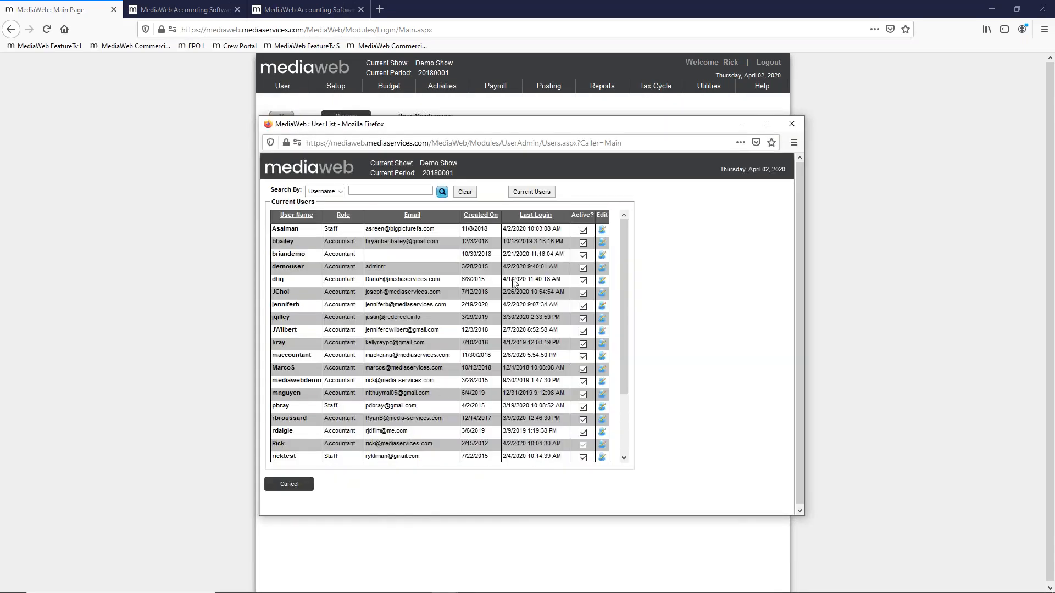
pyautogui.click(602, 269)
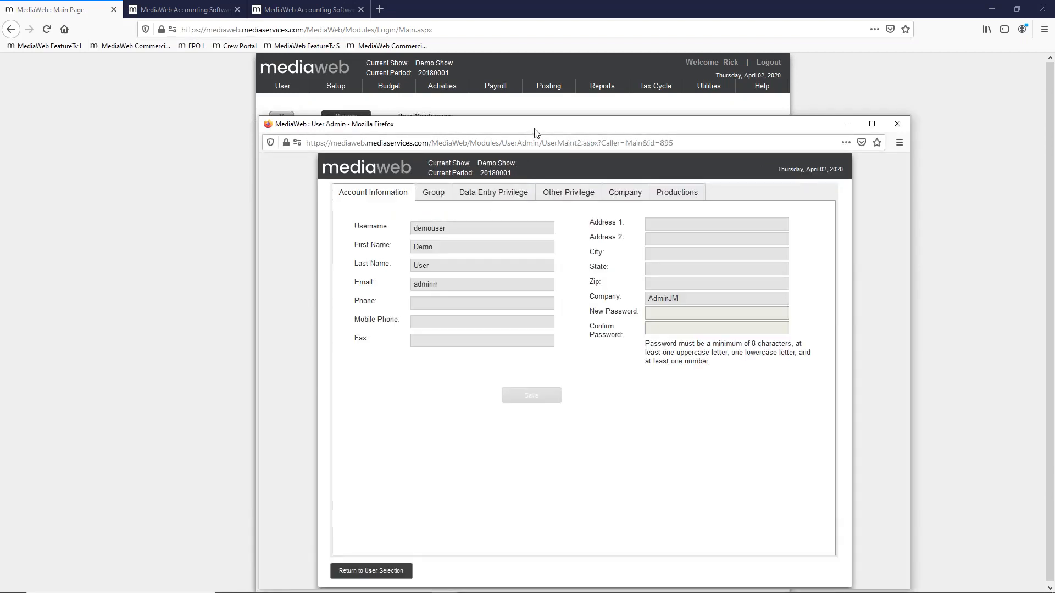
pyautogui.moveTo(535, 126); pyautogui.dragTo(457, 81)
pyautogui.click(415, 153)
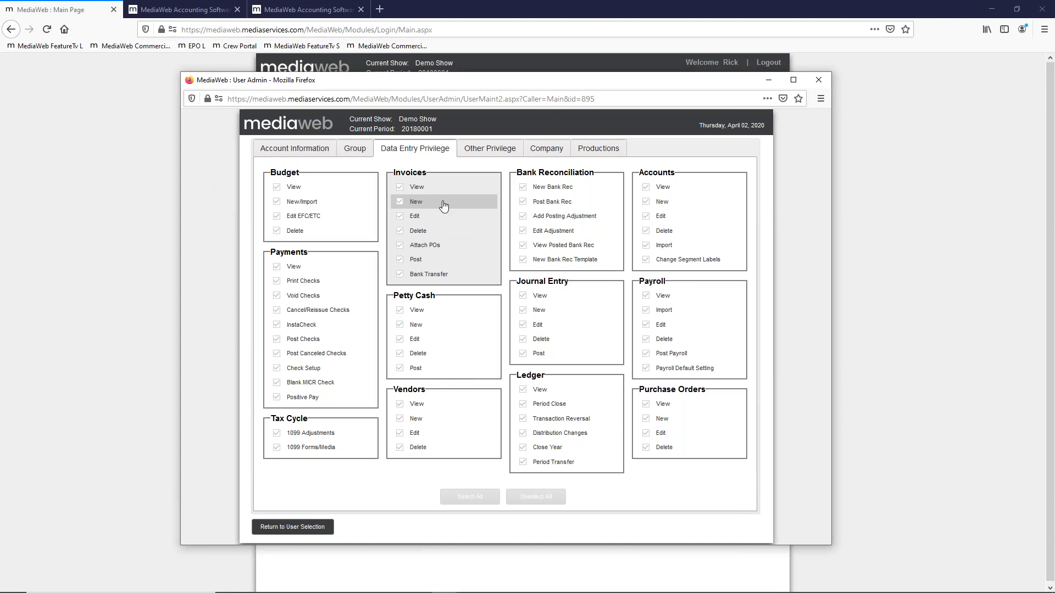
pyautogui.click(482, 155)
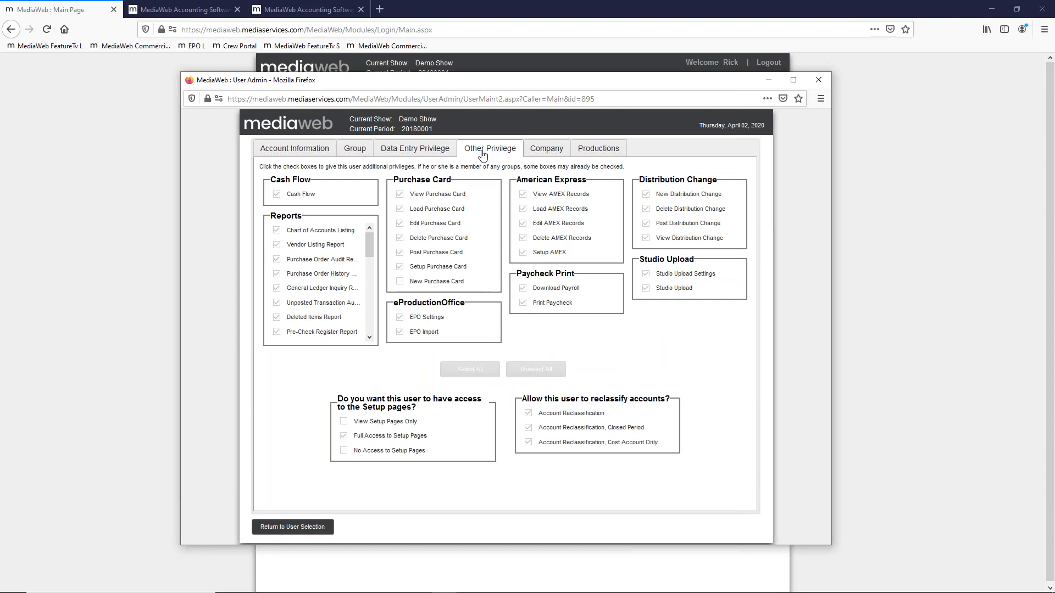
pyautogui.click(539, 152)
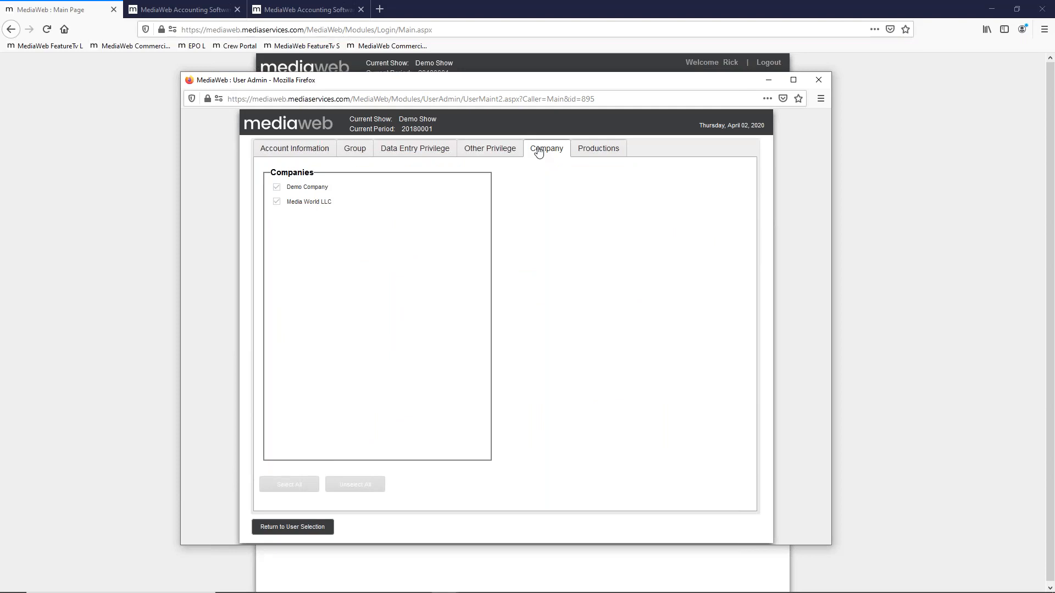
pyautogui.click(576, 151)
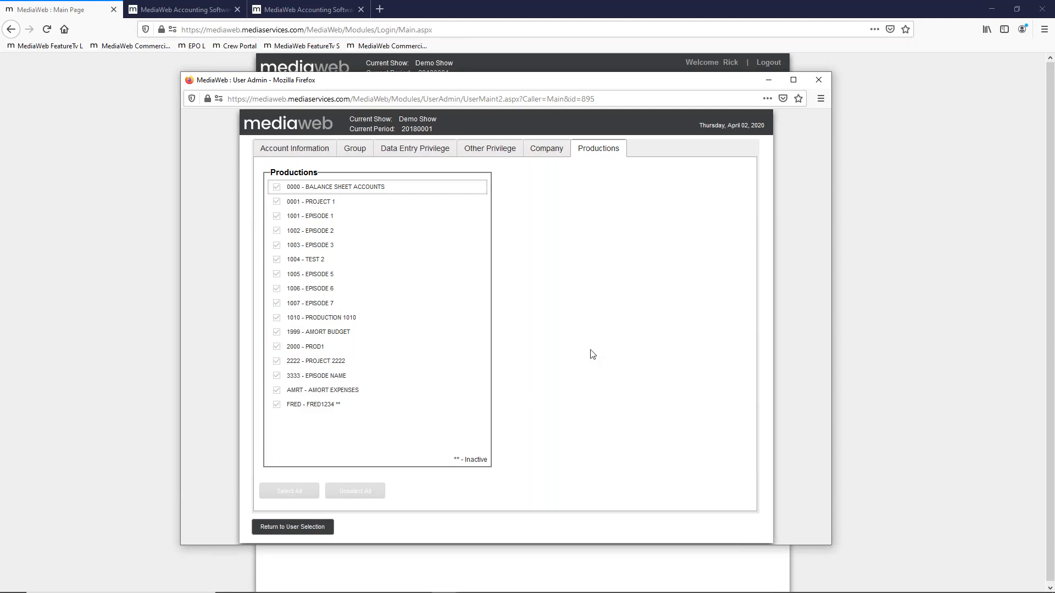
pyautogui.click(820, 82)
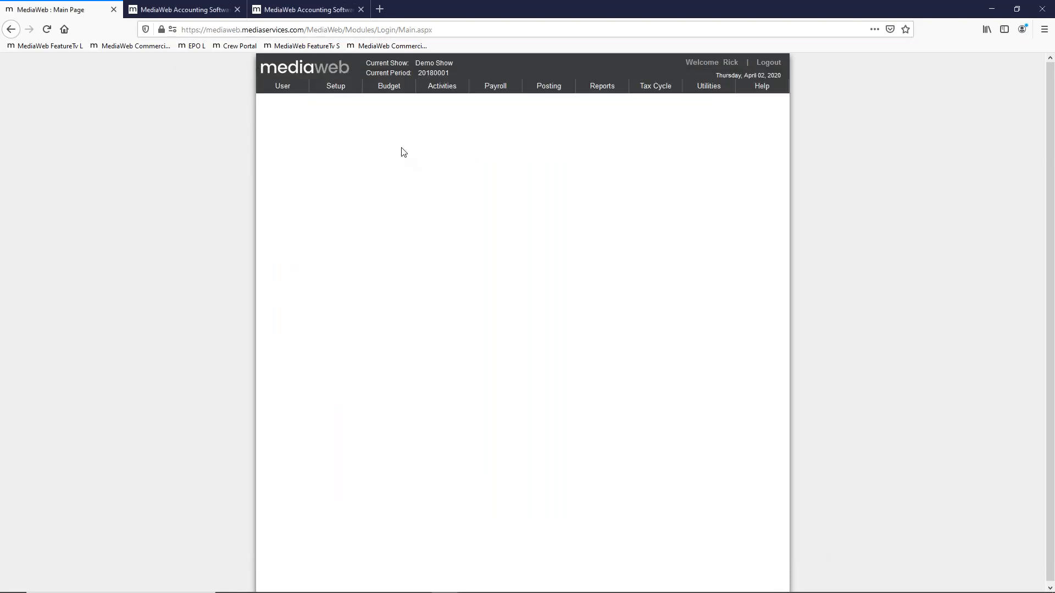
# Review the chart of accounts' G/L types with their ranges and print order, and close the G/L type list
pyautogui.moveTo(335, 88)
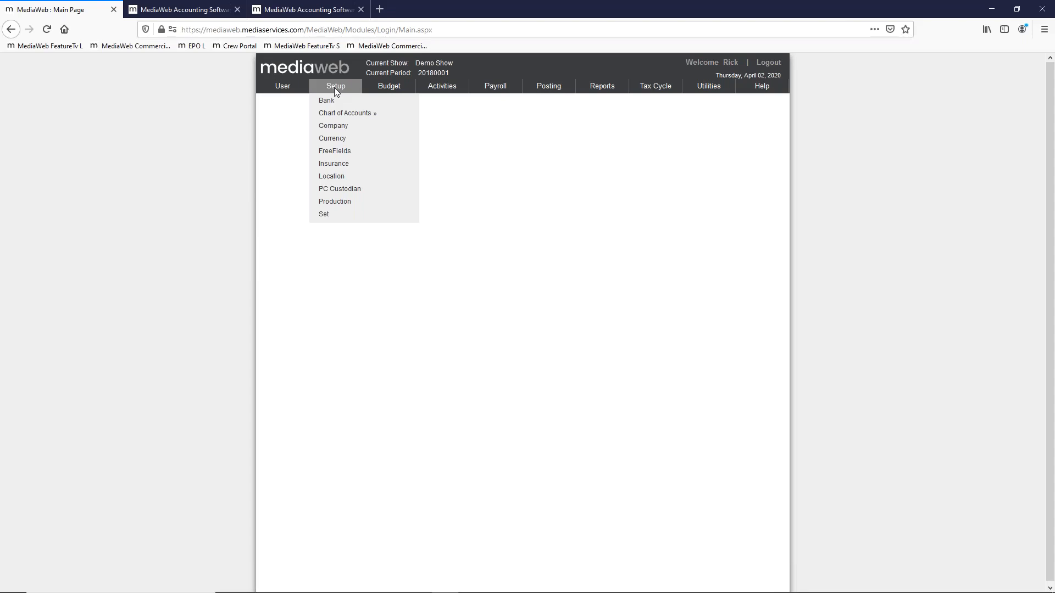
pyautogui.moveTo(346, 113)
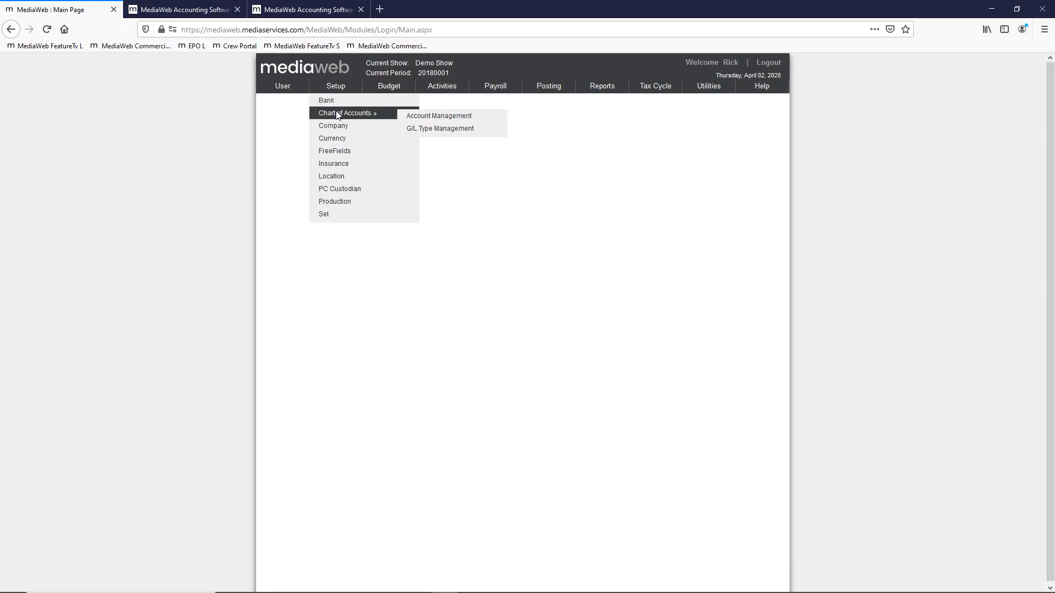
pyautogui.click(427, 130)
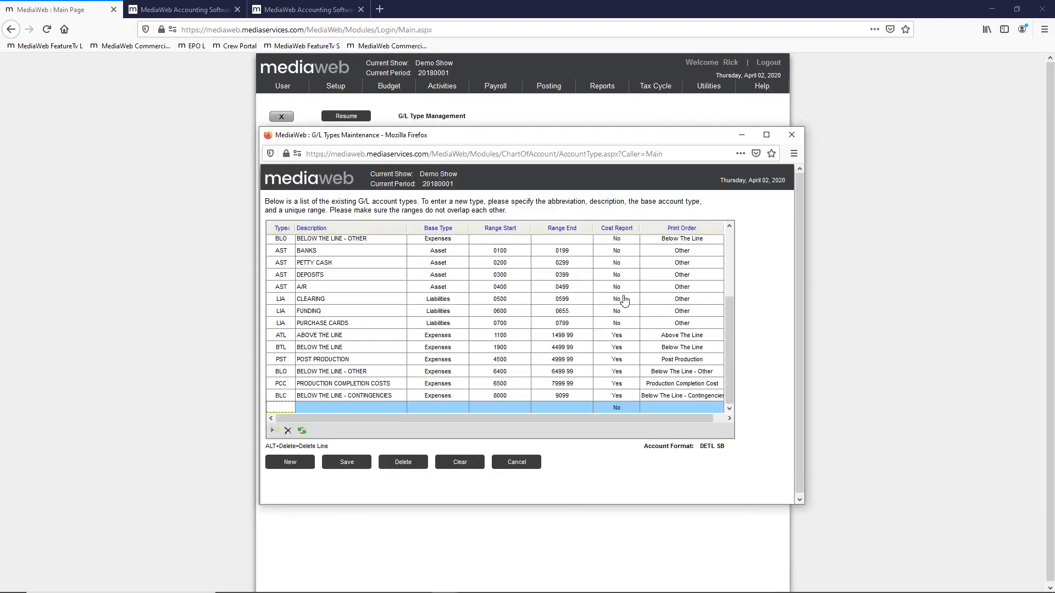
pyautogui.click(829, 280)
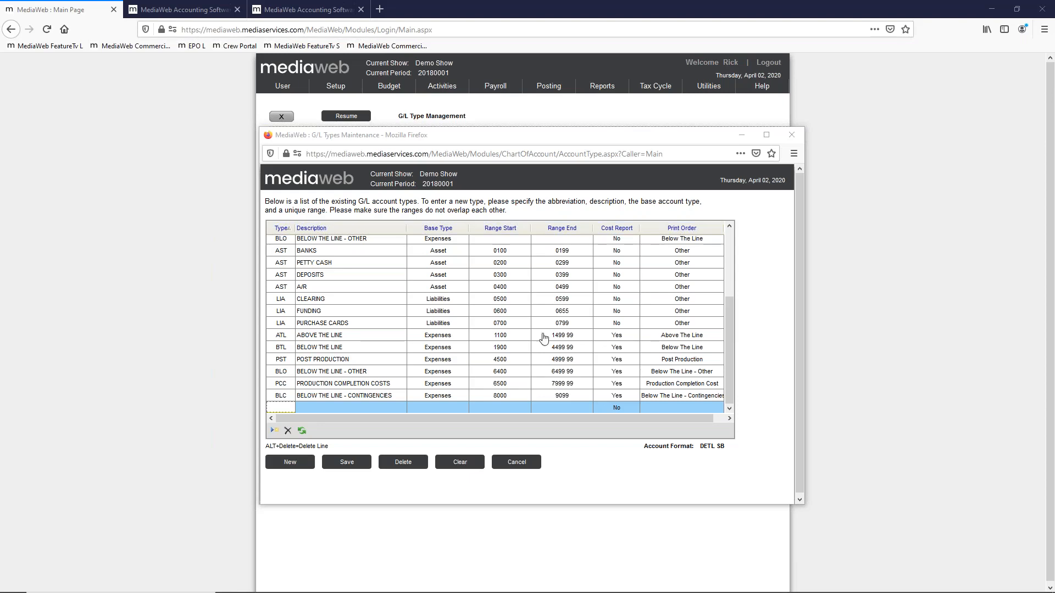
pyautogui.click(791, 135)
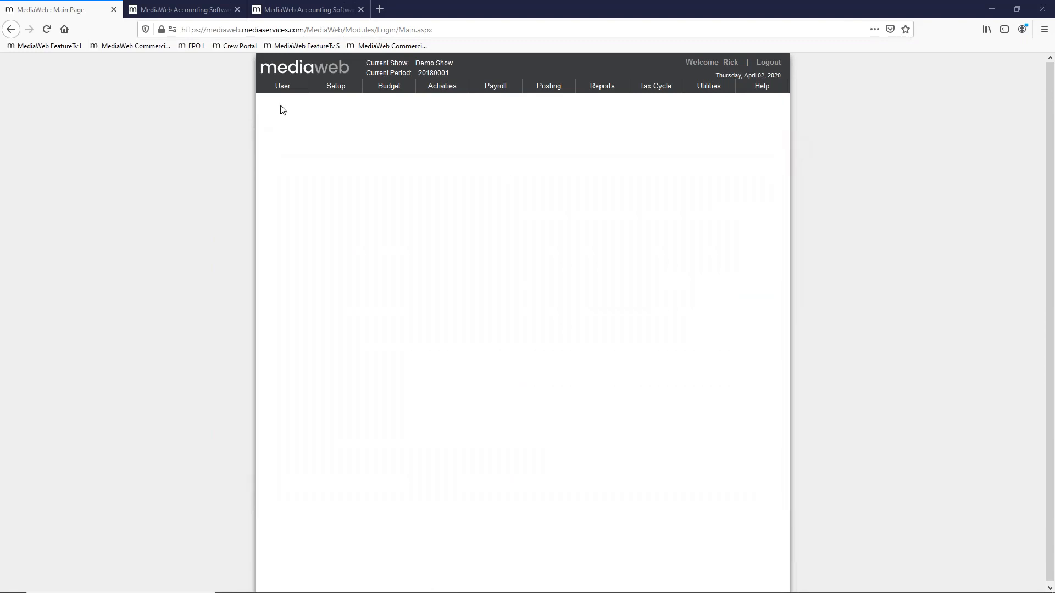
# Examine the columns of the EPISODE 1001 - FINAL budget and the list of productions available for it
pyautogui.click(187, 13)
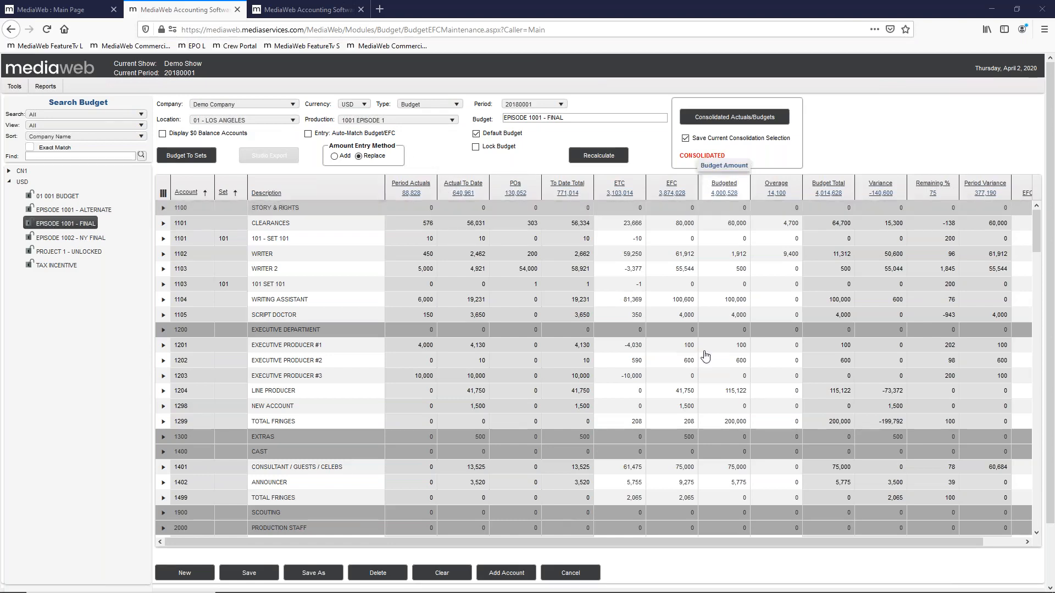
pyautogui.moveTo(787, 541); pyautogui.dragTo(832, 543)
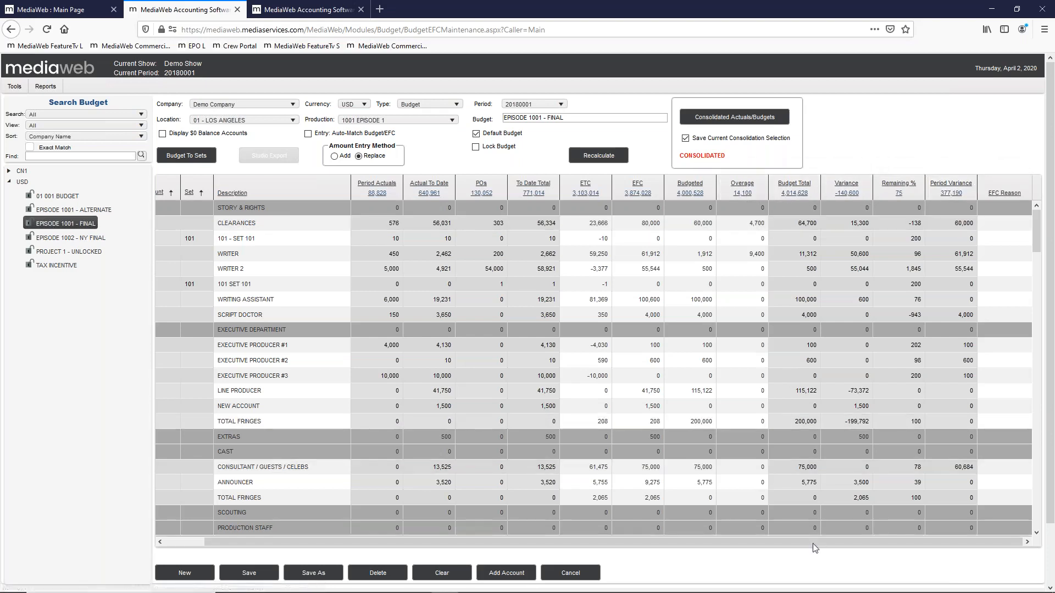
pyautogui.moveTo(812, 543); pyautogui.dragTo(772, 540)
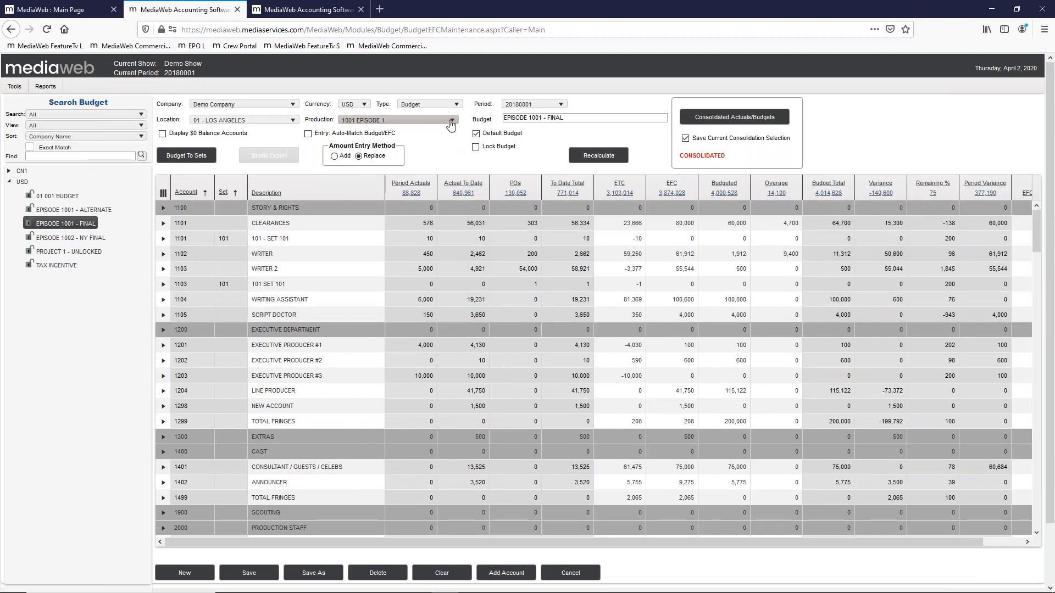
pyautogui.click(451, 120)
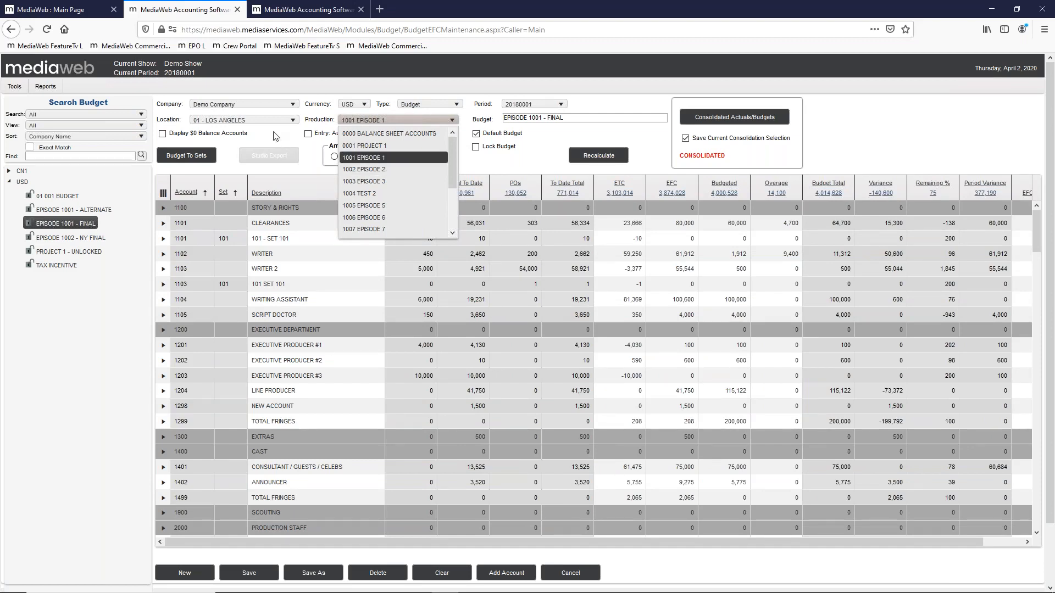
pyautogui.click(512, 168)
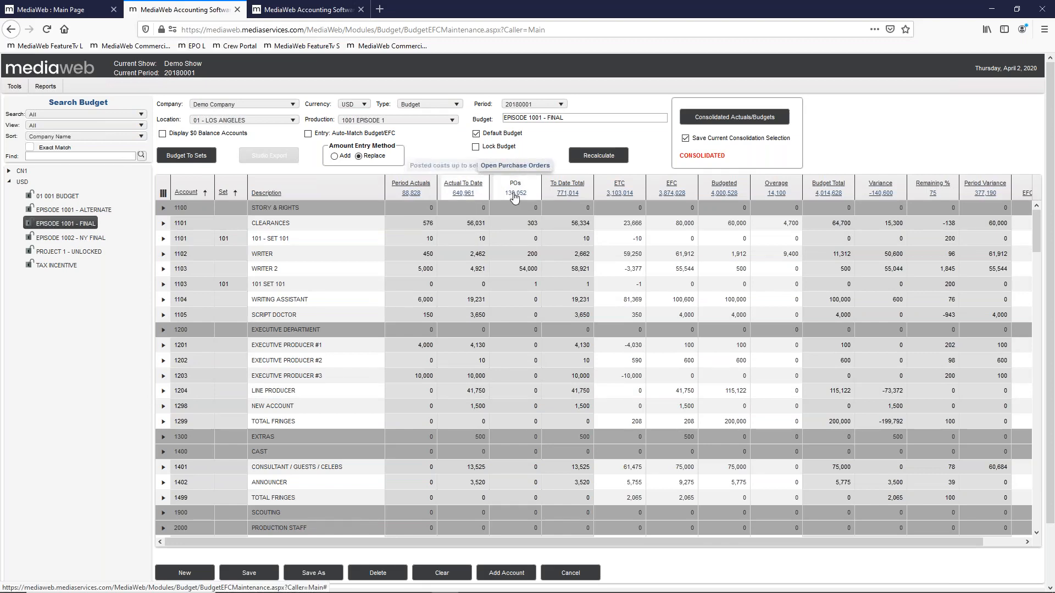
# Review the budget's location and production consolidation options, and inspect the transaction details behind account 1101 Clearances
pyautogui.click(766, 119)
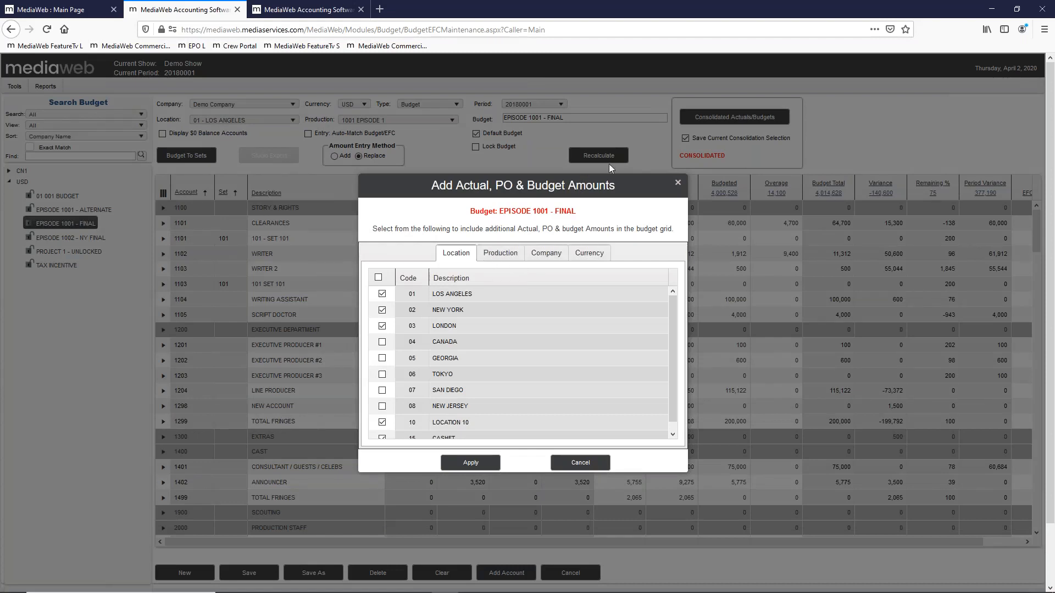
pyautogui.click(501, 258)
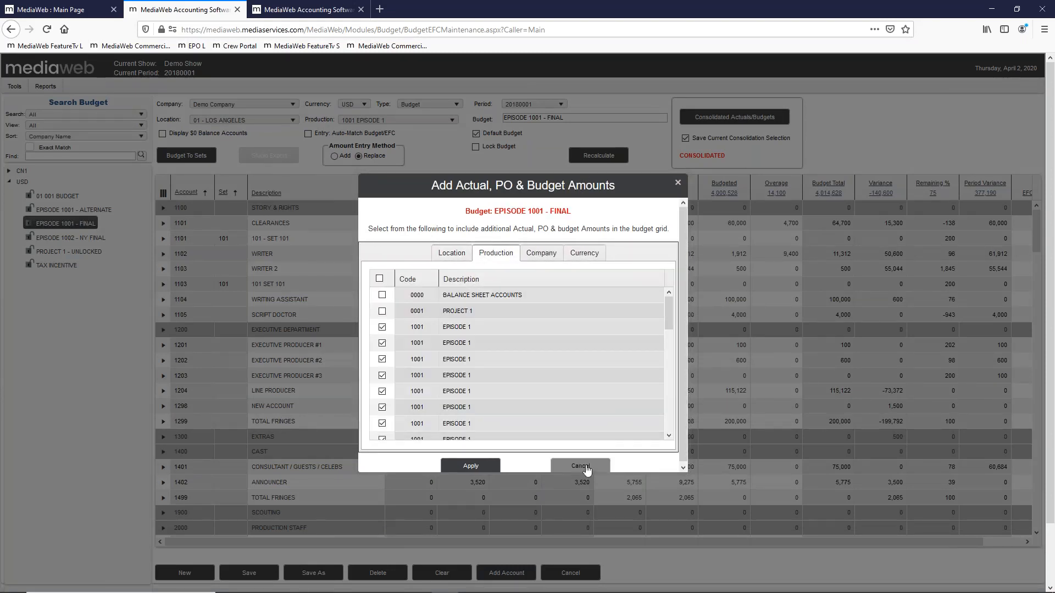
pyautogui.click(579, 466)
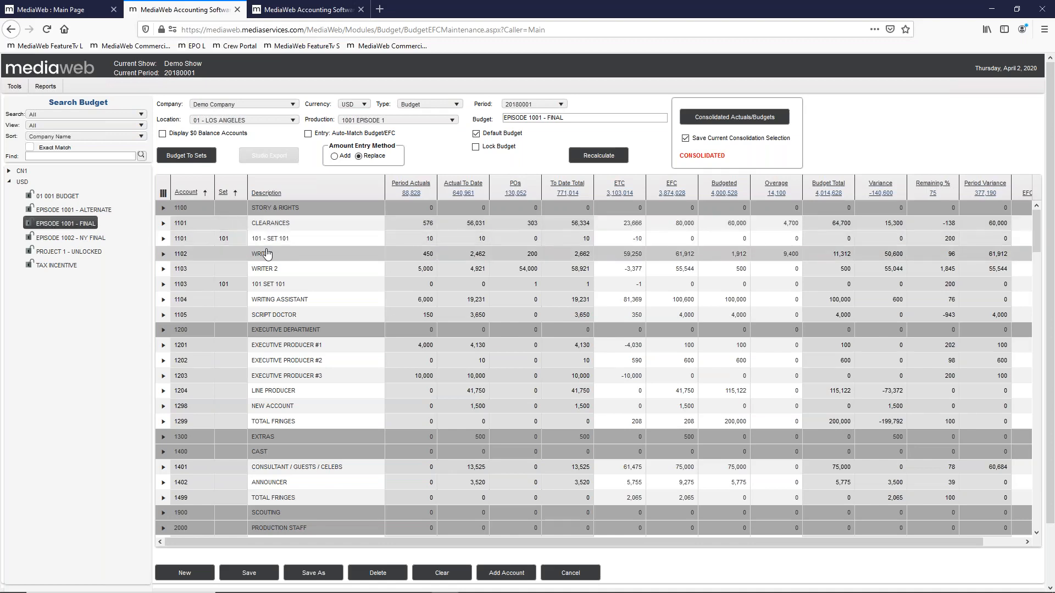
pyautogui.click(163, 223)
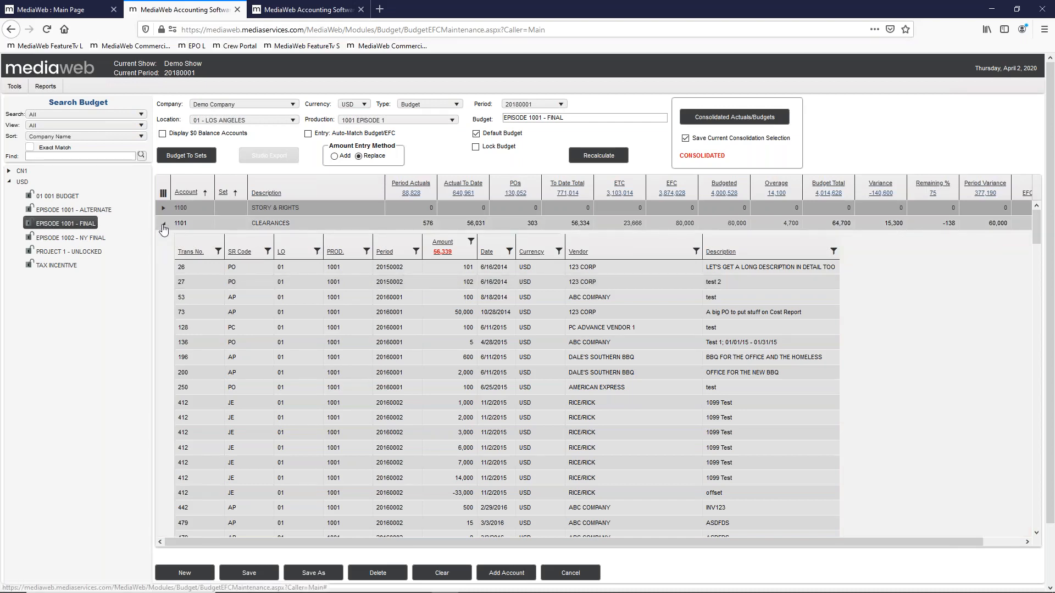
pyautogui.click(163, 224)
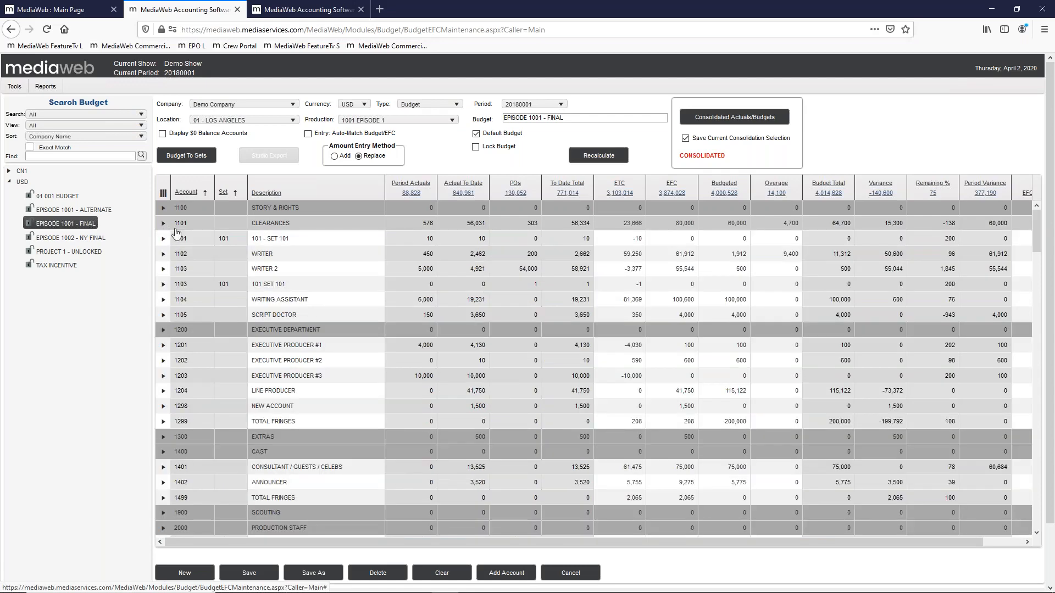
# Try adding a new account line with detail code 1255 from the budget, and cancel without saving it
pyautogui.click(522, 567)
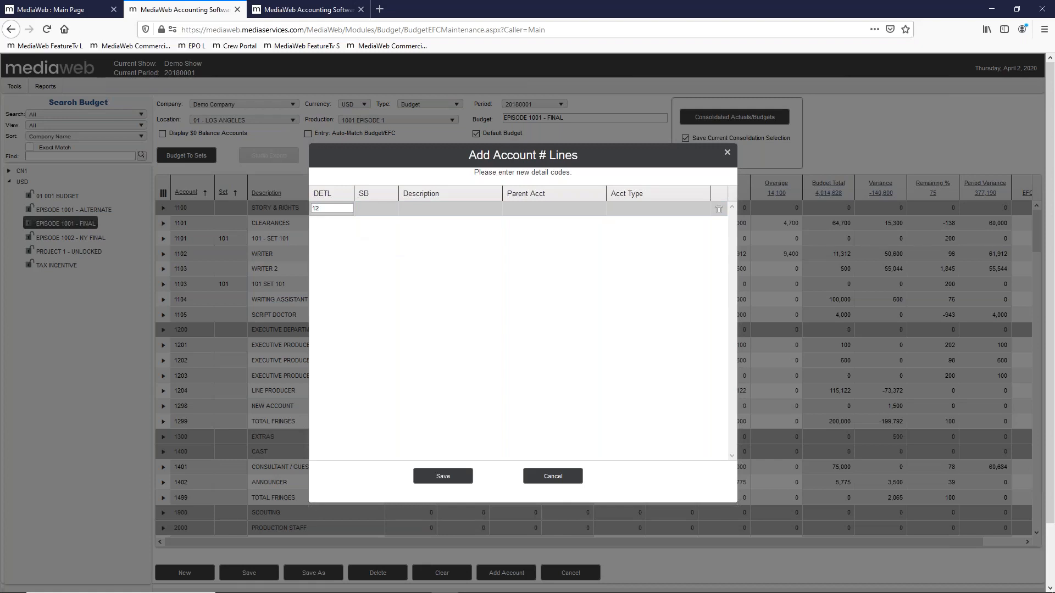
pyautogui.write('55')
pyautogui.press('Tab')
pyautogui.press('Tab')
pyautogui.press('Tab')
pyautogui.click(552, 478)
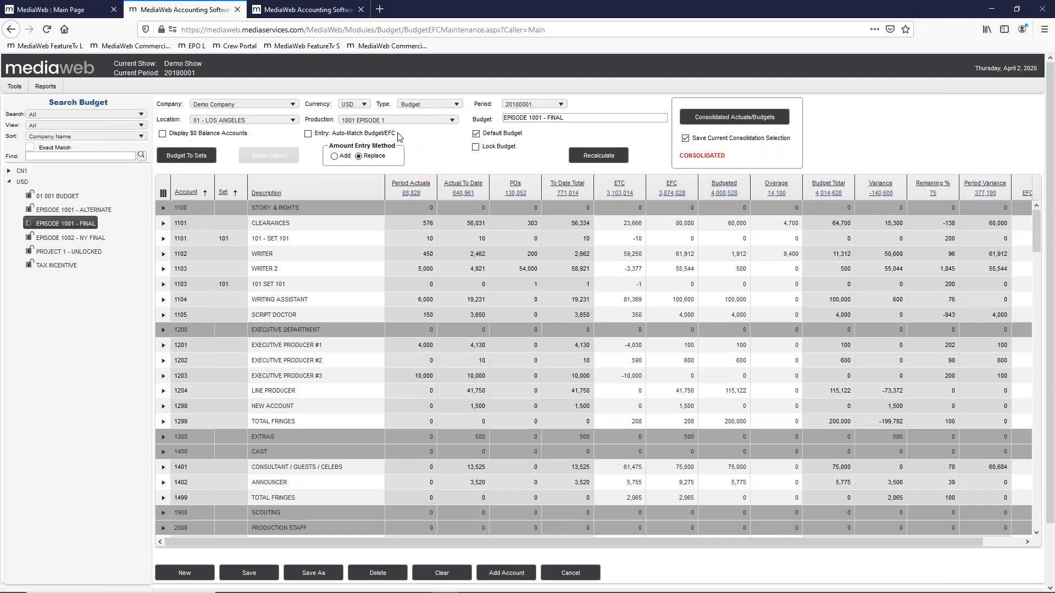
# Return to the main page and open Purchase Card Maintenance in a maximized window
pyautogui.click(74, 18)
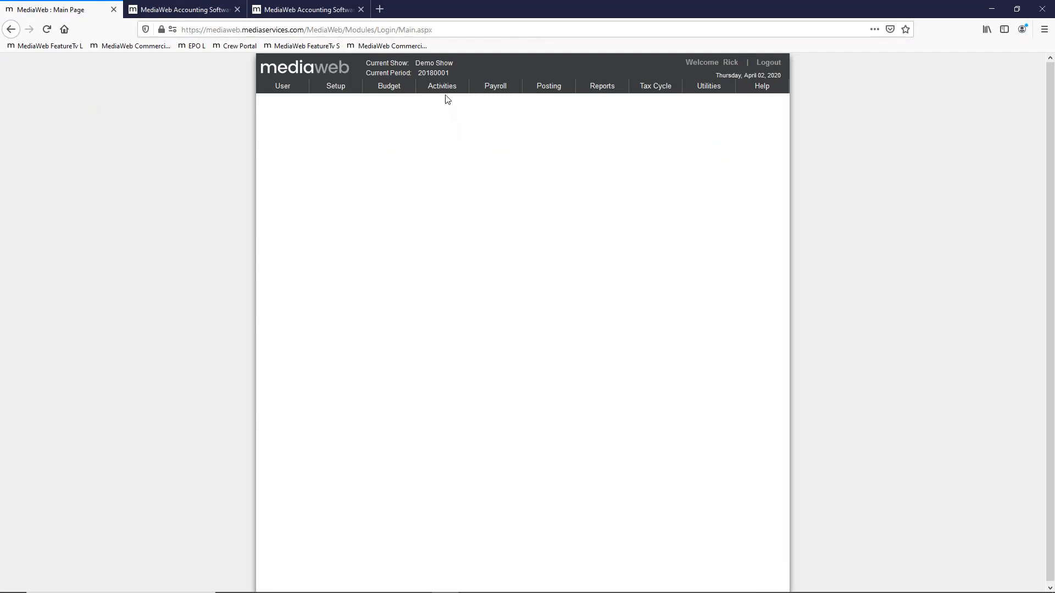
pyautogui.moveTo(445, 89)
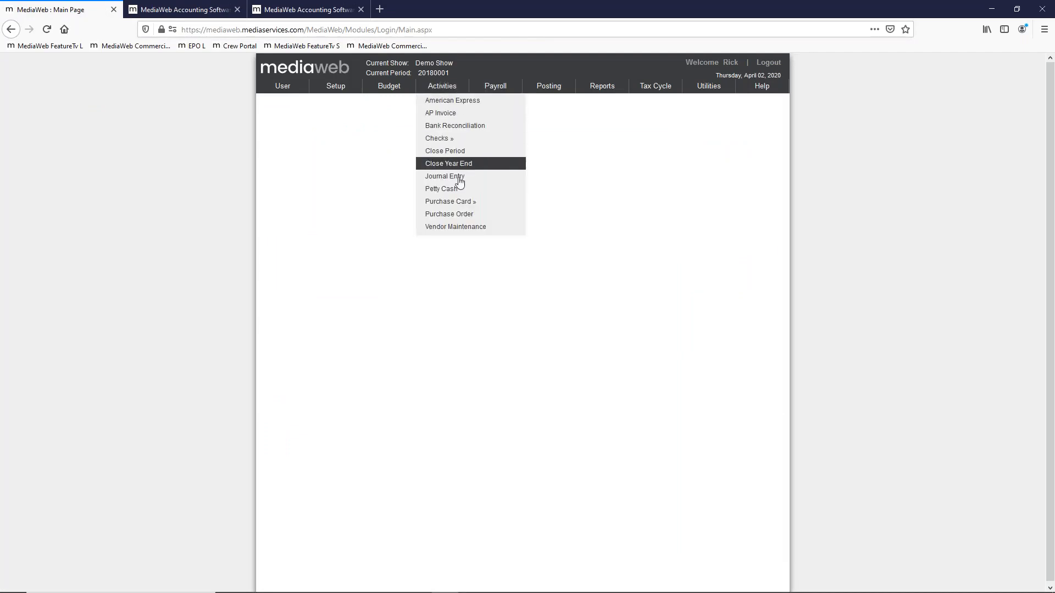
pyautogui.moveTo(461, 202)
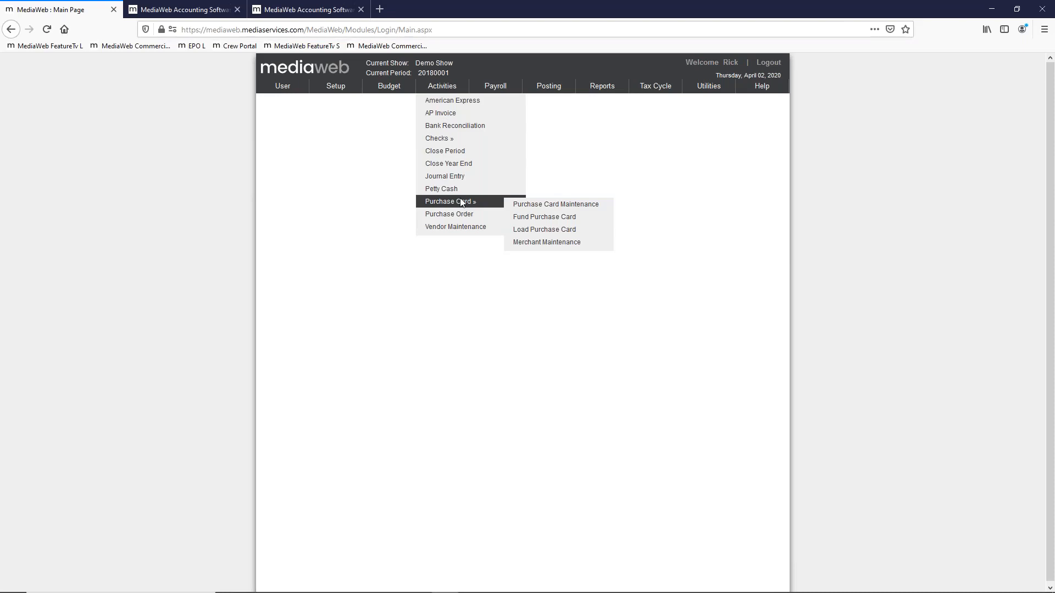
pyautogui.click(542, 209)
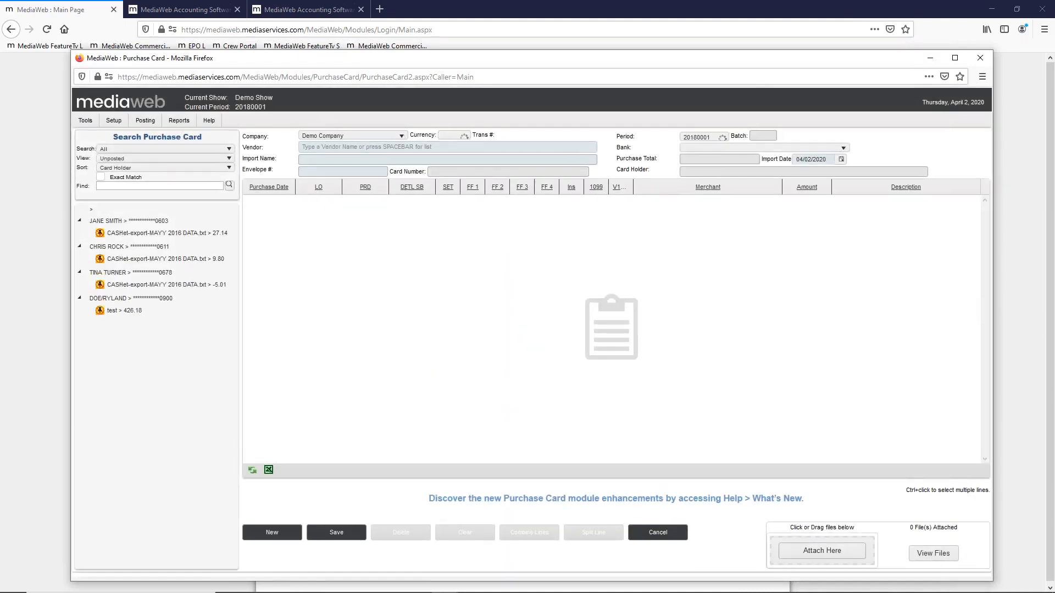
pyautogui.click(956, 58)
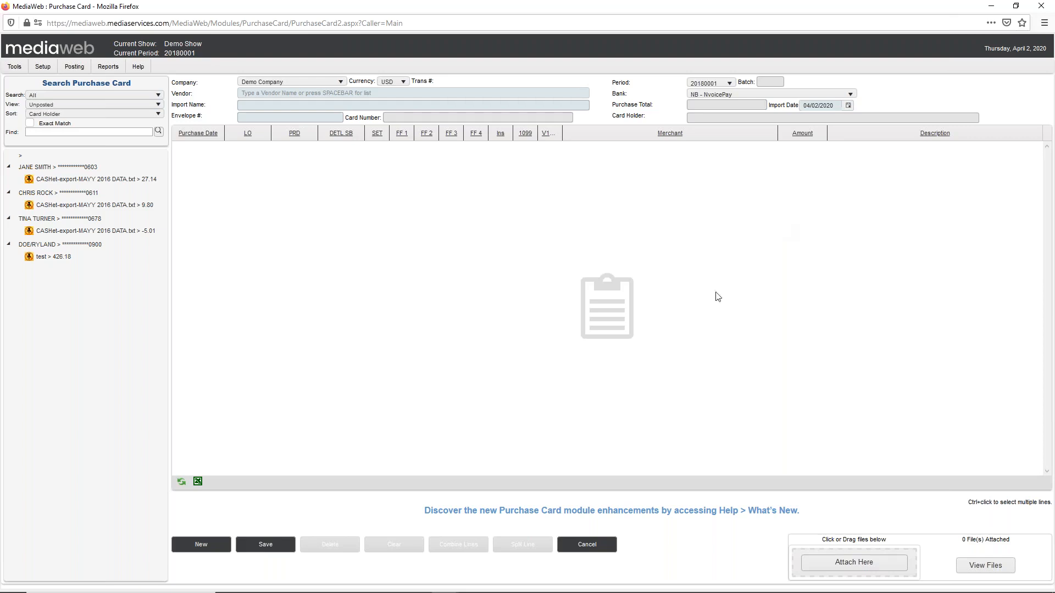
# Copy the entire data table, including headers, from Purchase Card Sample.xlsx in Excel and paste it into MediaWeb's Purchase Card grid
pyautogui.moveTo(530, 591)
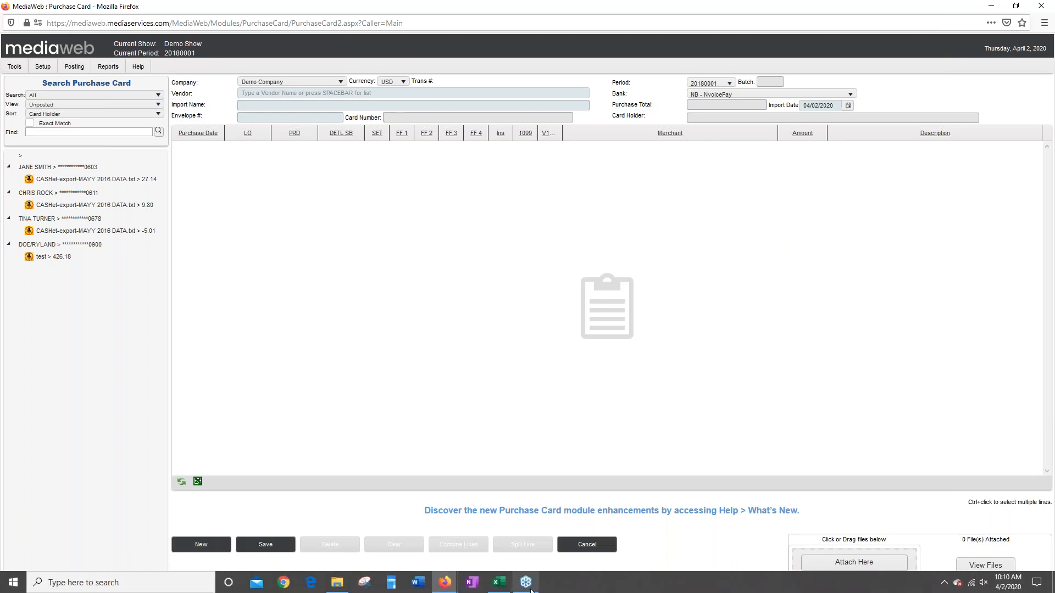
pyautogui.click(499, 581)
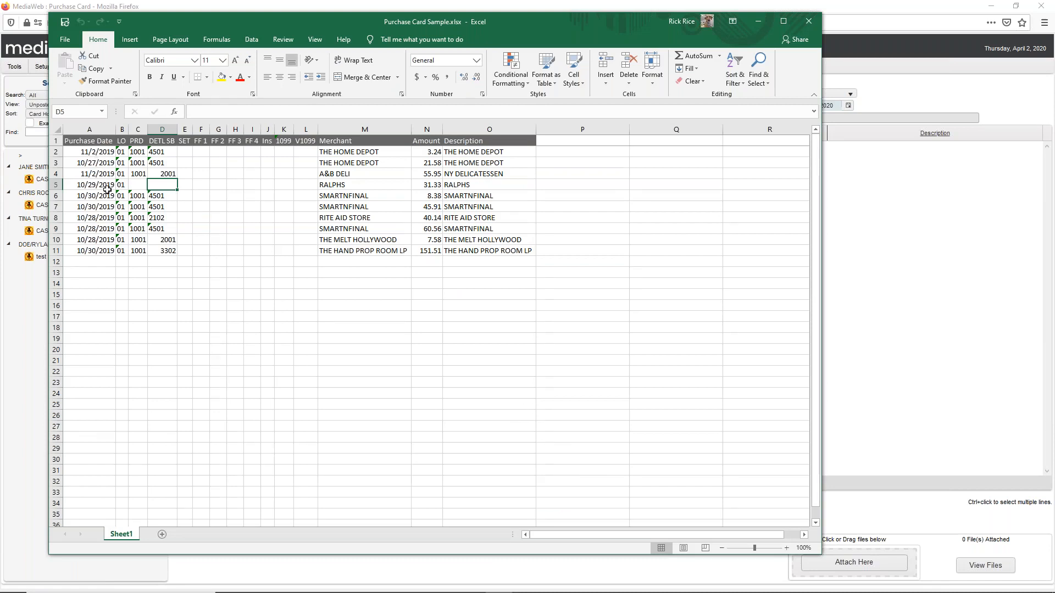
pyautogui.click(82, 154)
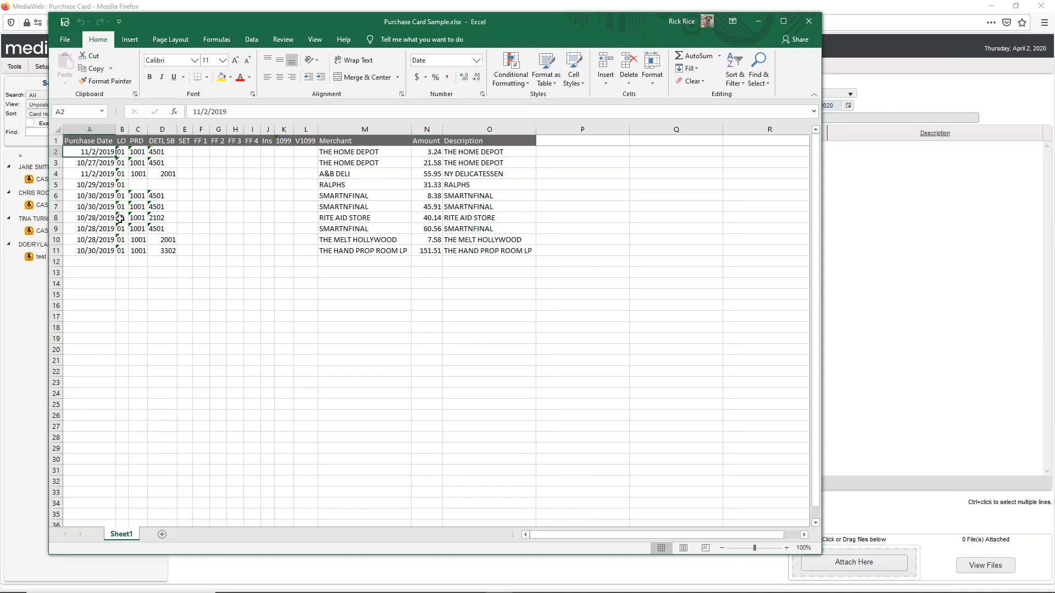
pyautogui.hotkey('ctrl', 'a')
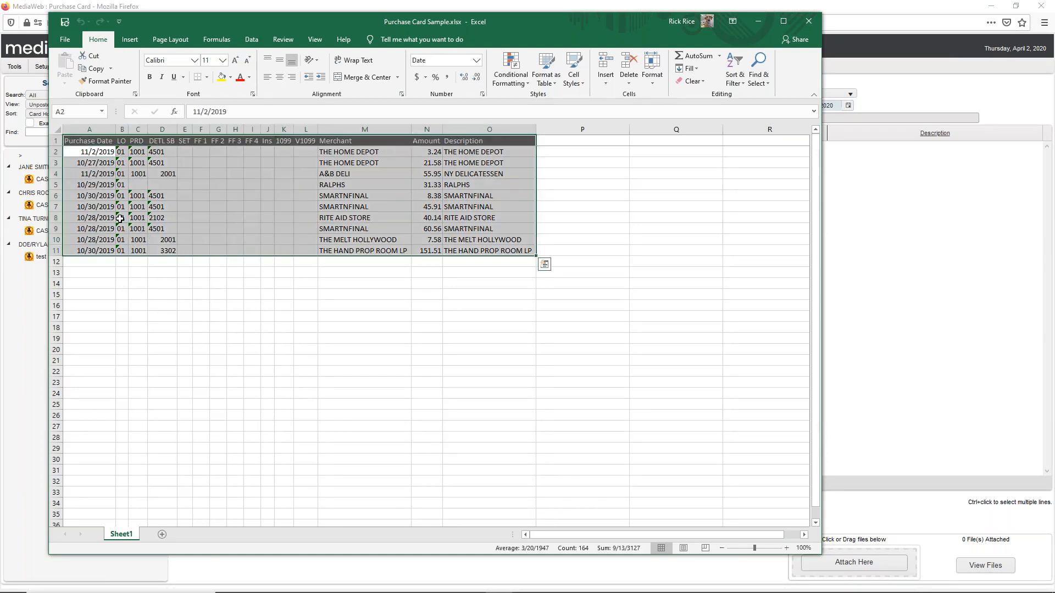
pyautogui.hotkey('ctrl', 'c')
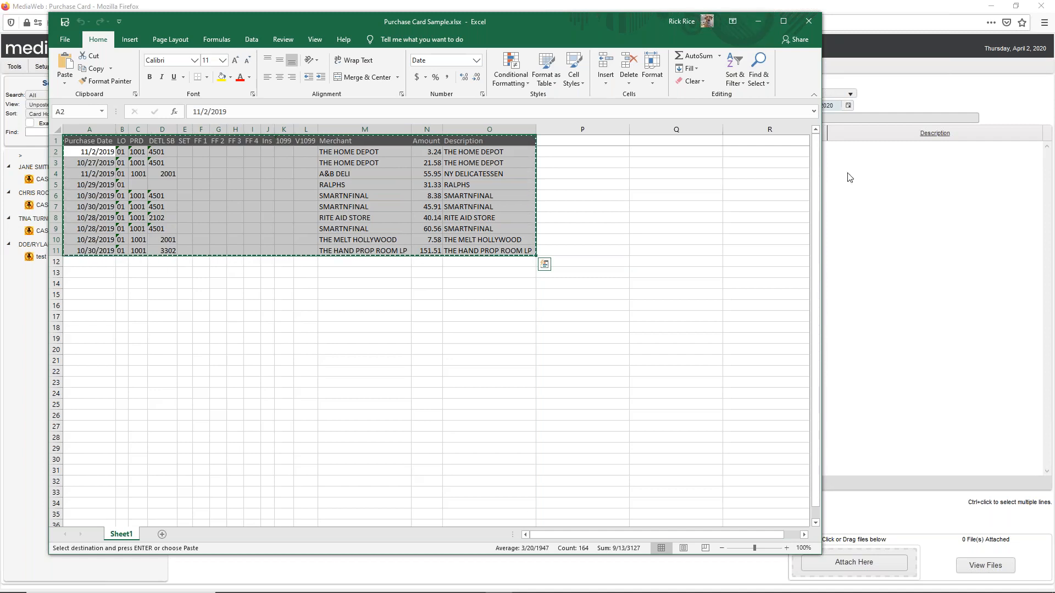
pyautogui.click(758, 21)
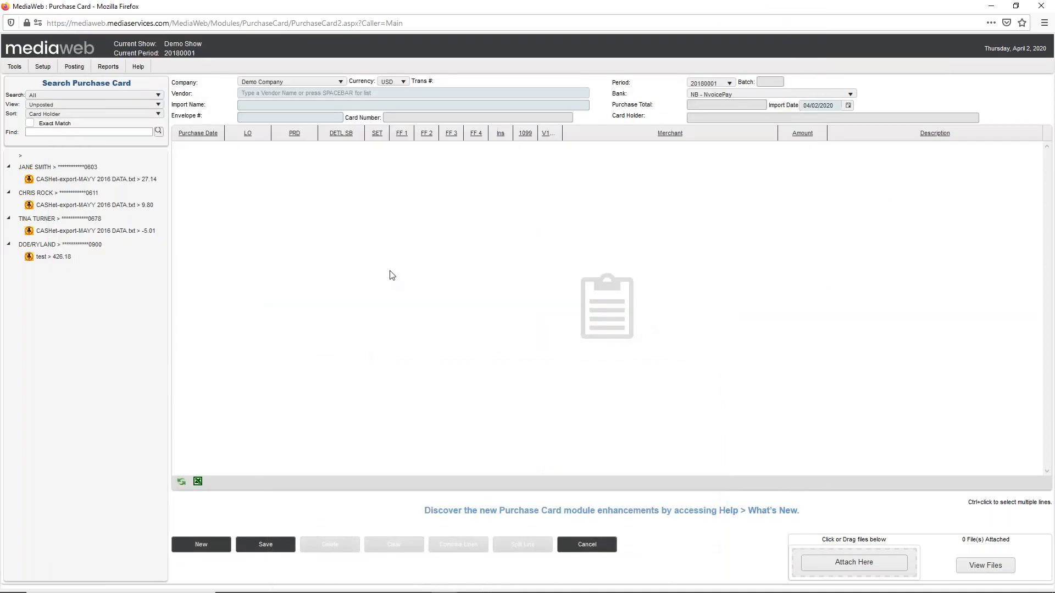
pyautogui.hotkey('ctrl', 'v')
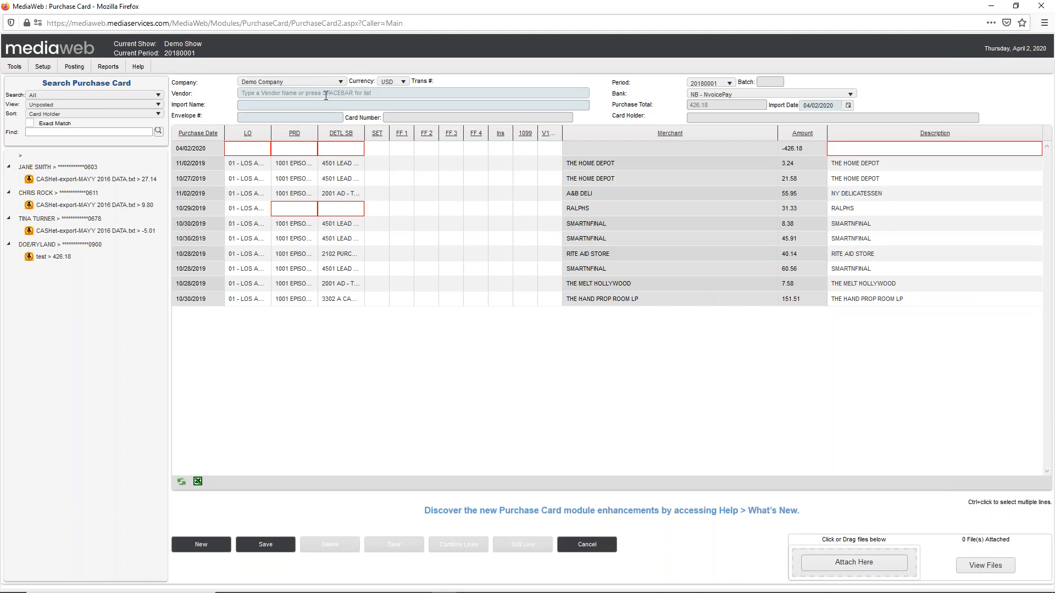
# Assign the card holder's vendor to the pasted purchases from the full vendor list
pyautogui.click(326, 95)
pyautogui.press('space')
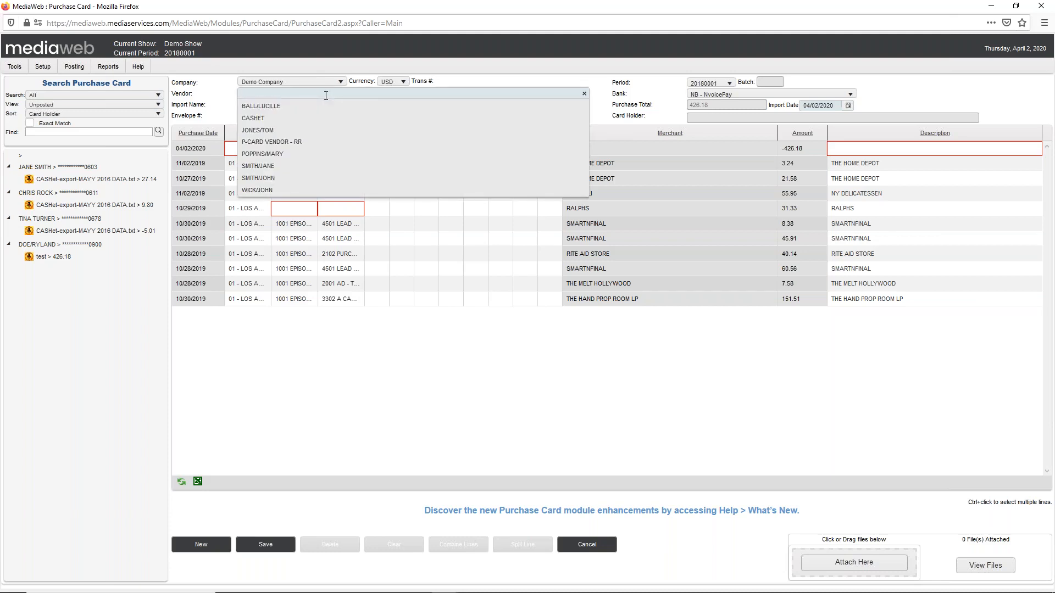
pyautogui.click(274, 177)
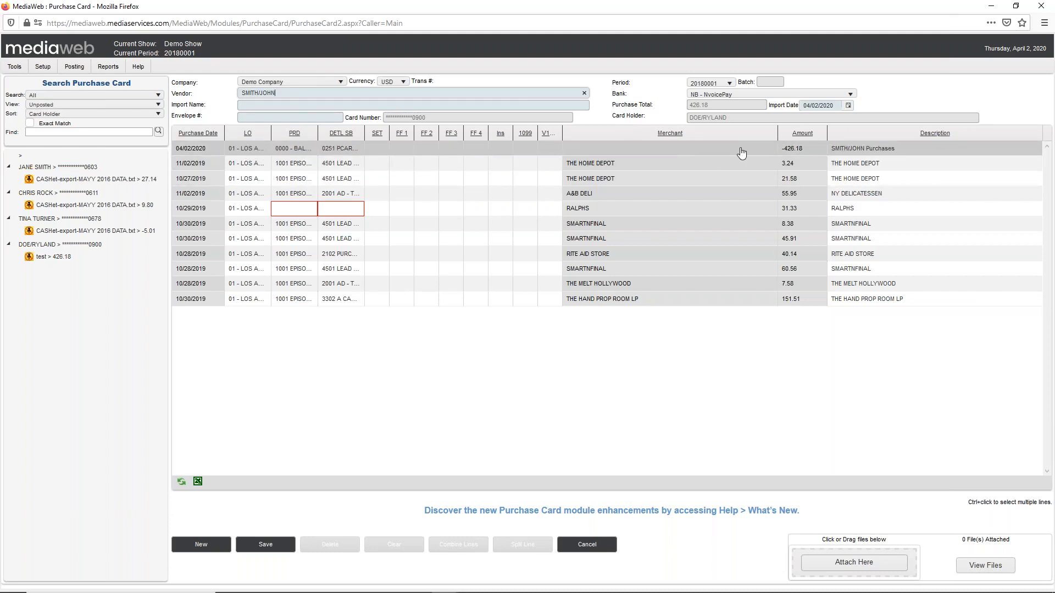
# Code the RALPHS line to production 1002 EPISODE 2 and detail account 2001
pyautogui.click(292, 215)
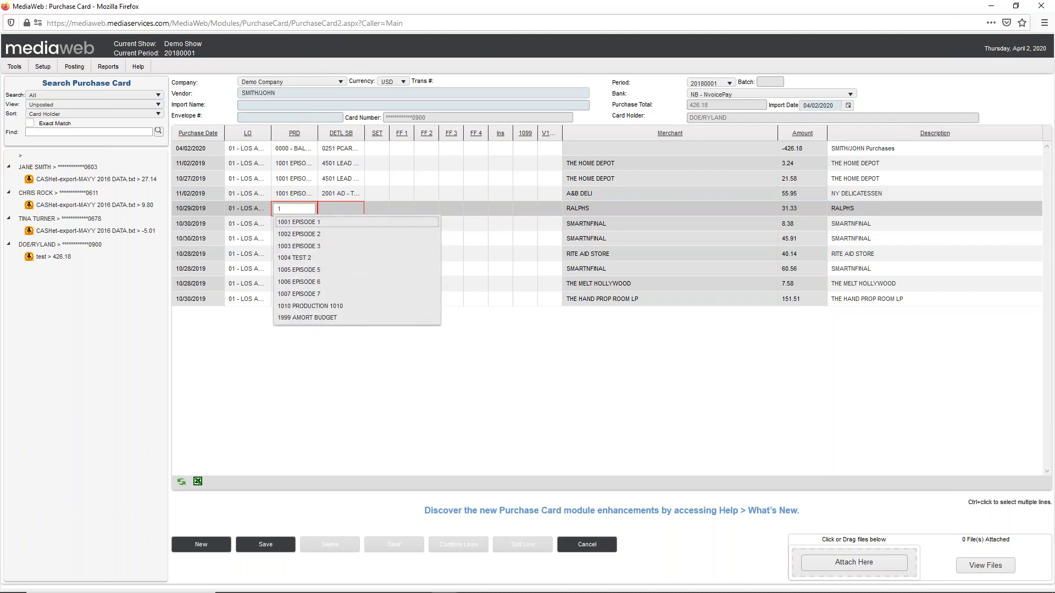
pyautogui.press('Down')
pyautogui.press('Down')
pyautogui.press('Tab')
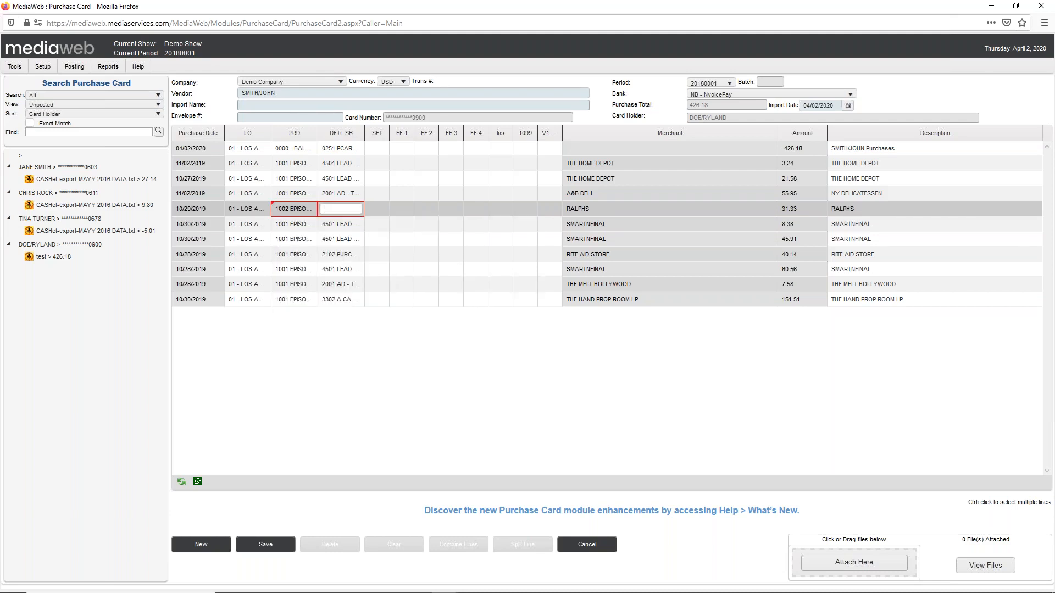
pyautogui.write('2')
pyautogui.press('Tab')
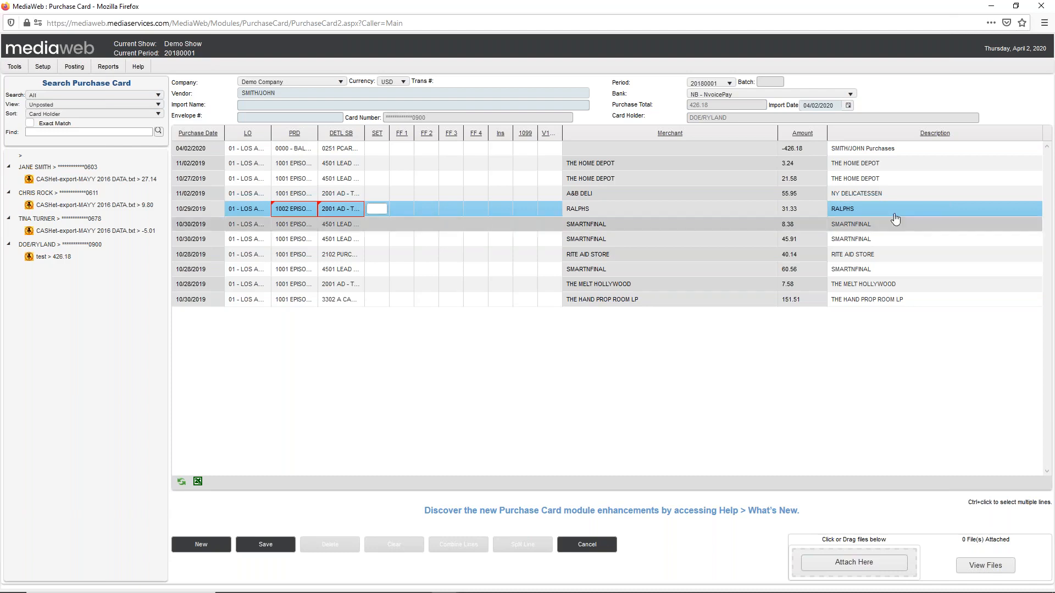
# Close the Purchase Card window and open the AP Invoice module from the main page, moving its window clear
pyautogui.click(1042, 8)
pyautogui.moveTo(447, 86)
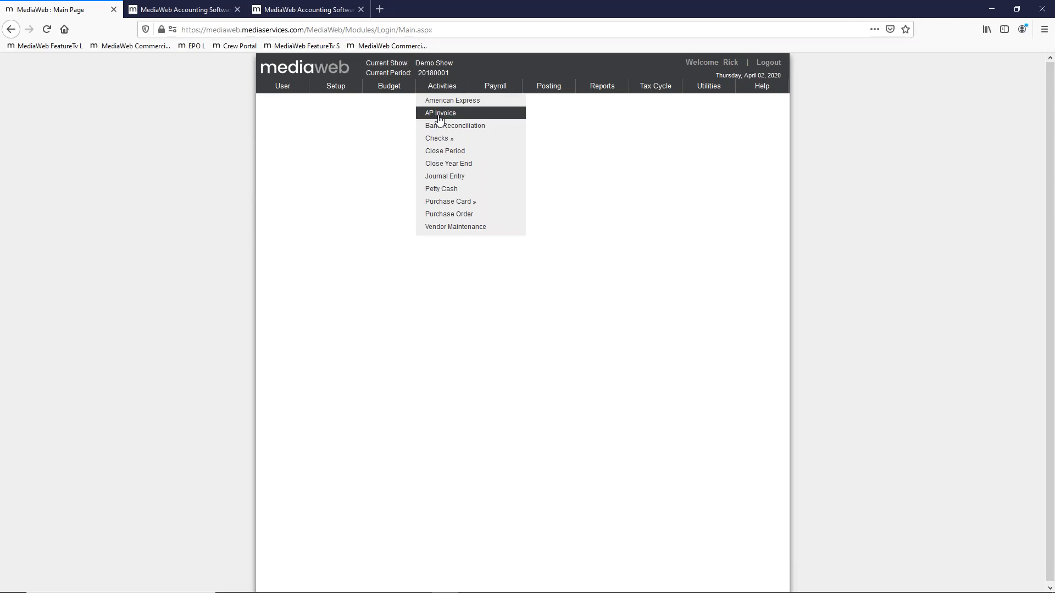
pyautogui.click(440, 114)
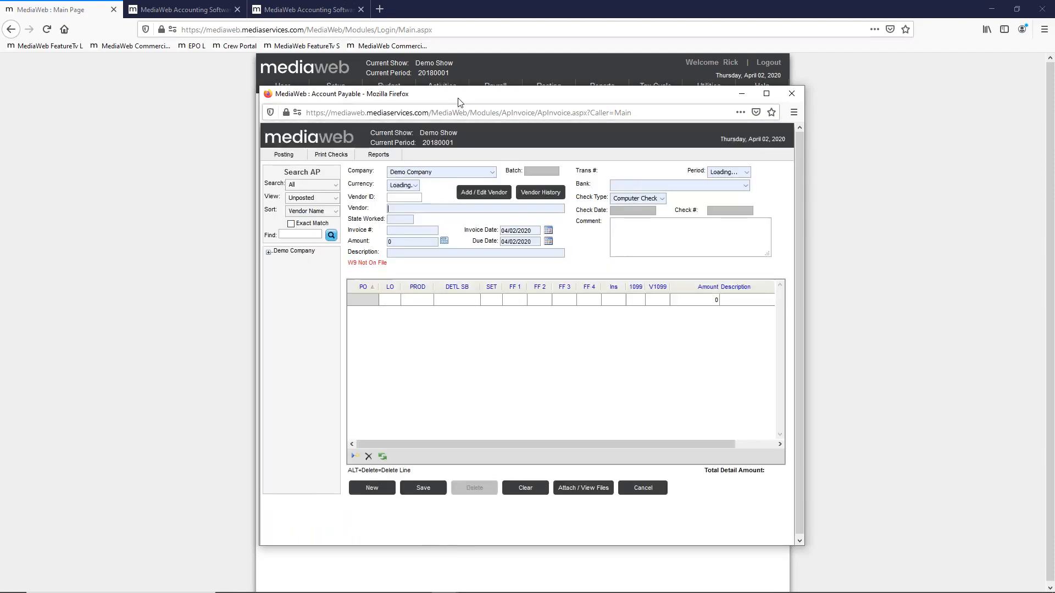
pyautogui.moveTo(460, 103); pyautogui.dragTo(422, 78)
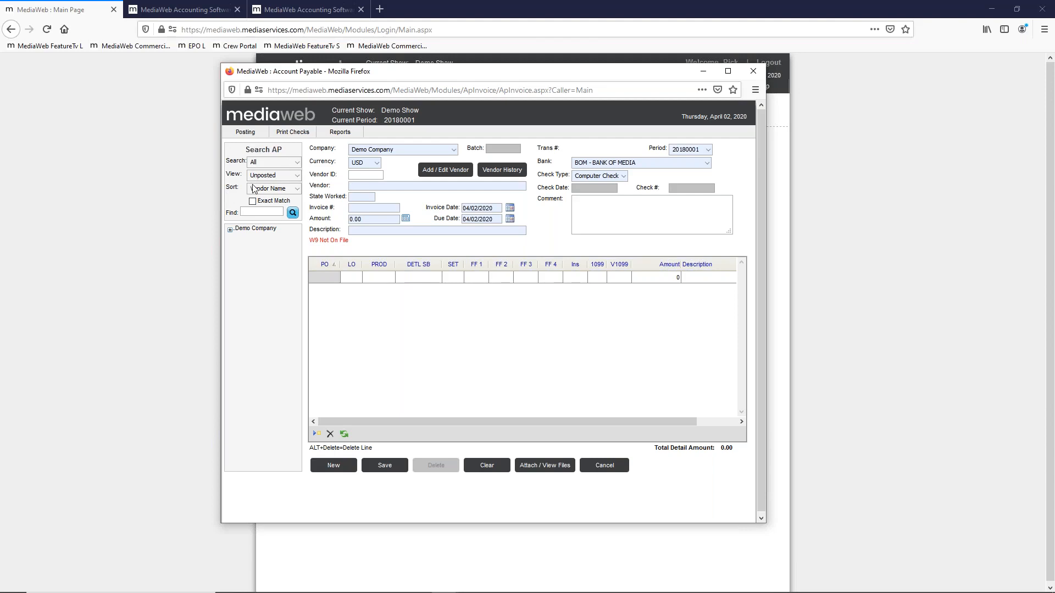
# Open ABC COMPANY's unposted AP invoice 122 under Demo Company and review the available check types
pyautogui.click(230, 229)
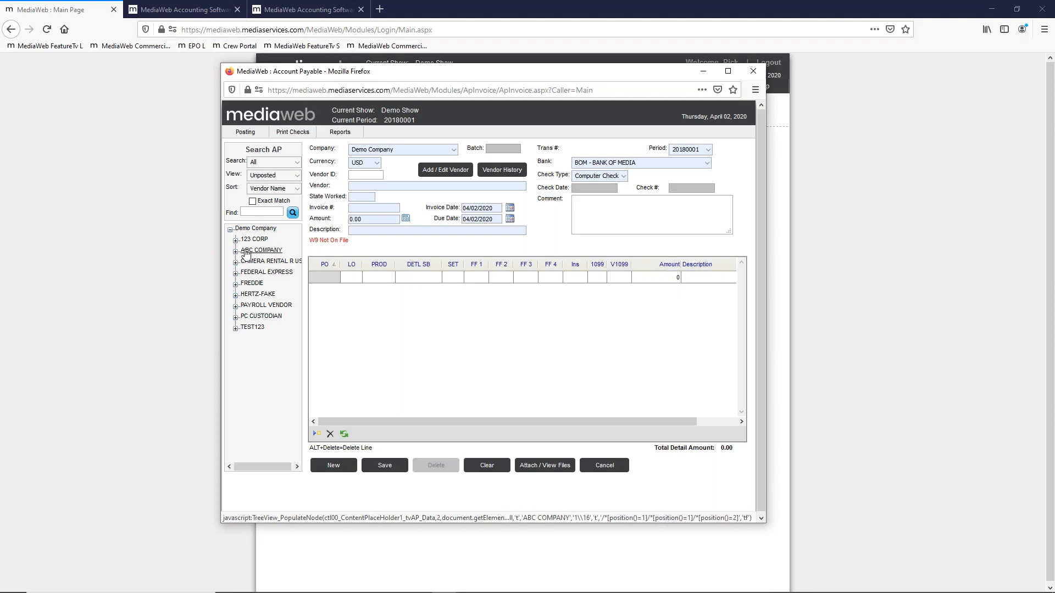
pyautogui.click(235, 252)
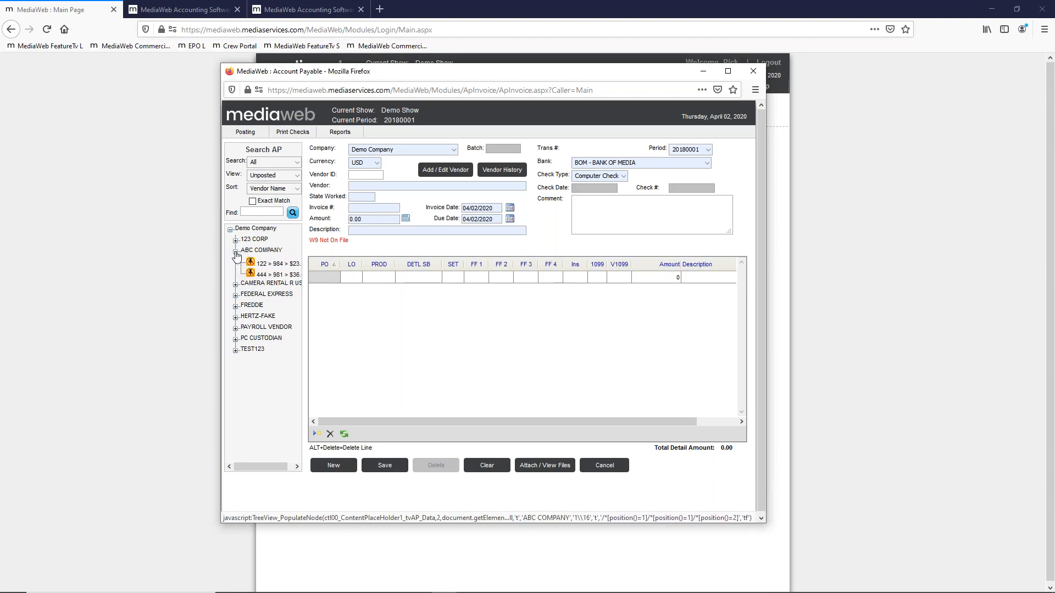
pyautogui.click(275, 265)
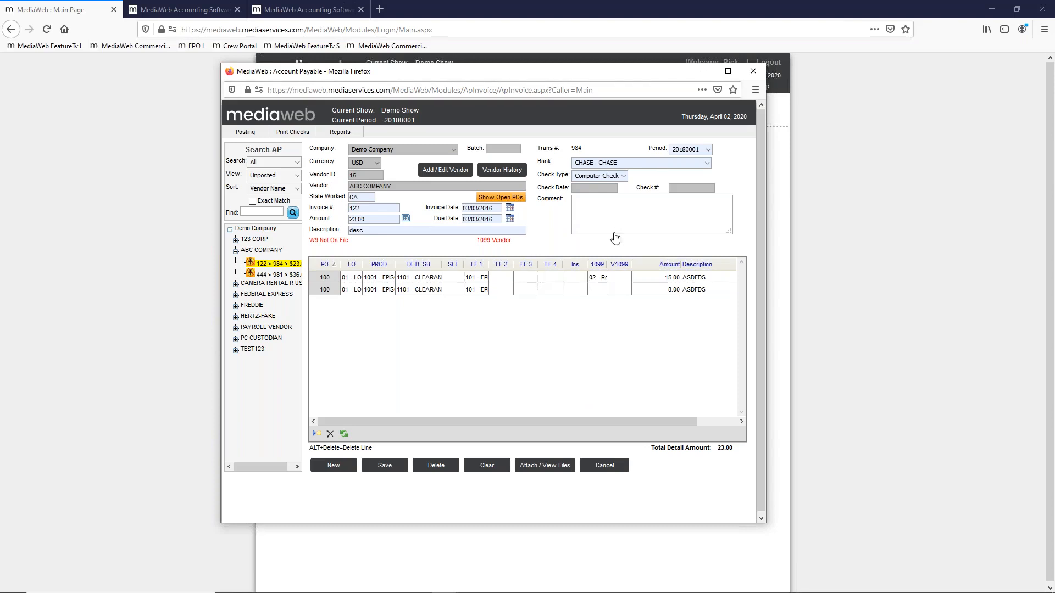
pyautogui.click(623, 176)
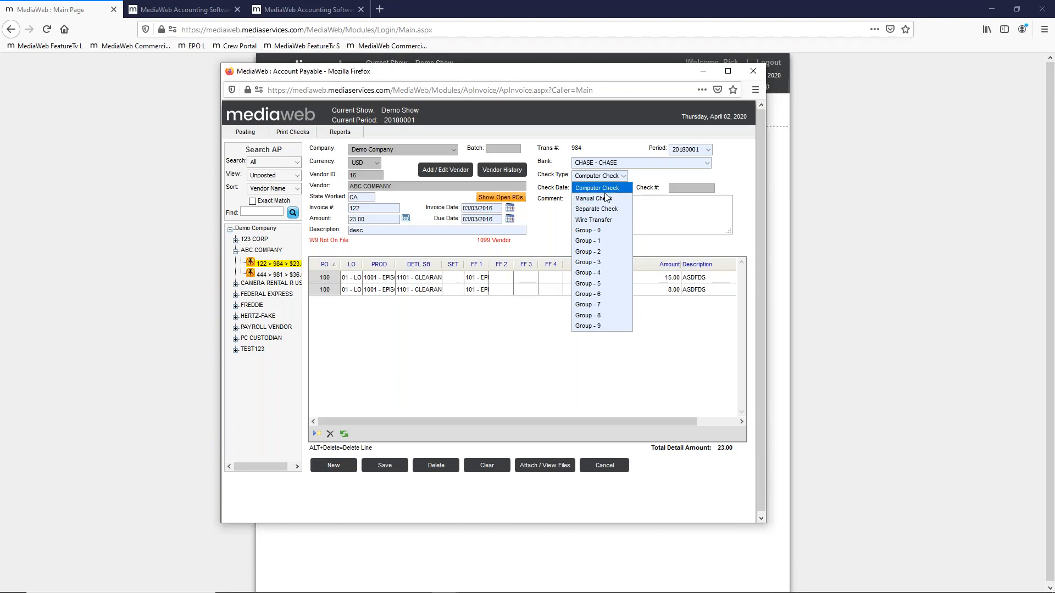
# Examine the Positive Pay, Bill Pay and Nvoicepay interface options for BOM - BANK OF MEDIA in Bank Setup, and close the setup window
pyautogui.click(185, 134)
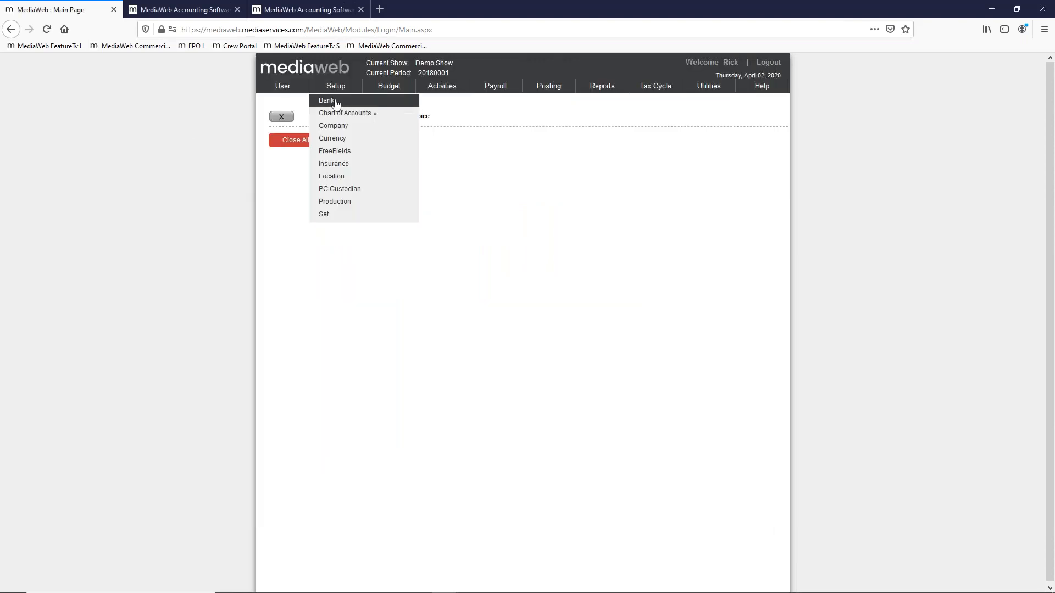
pyautogui.click(330, 99)
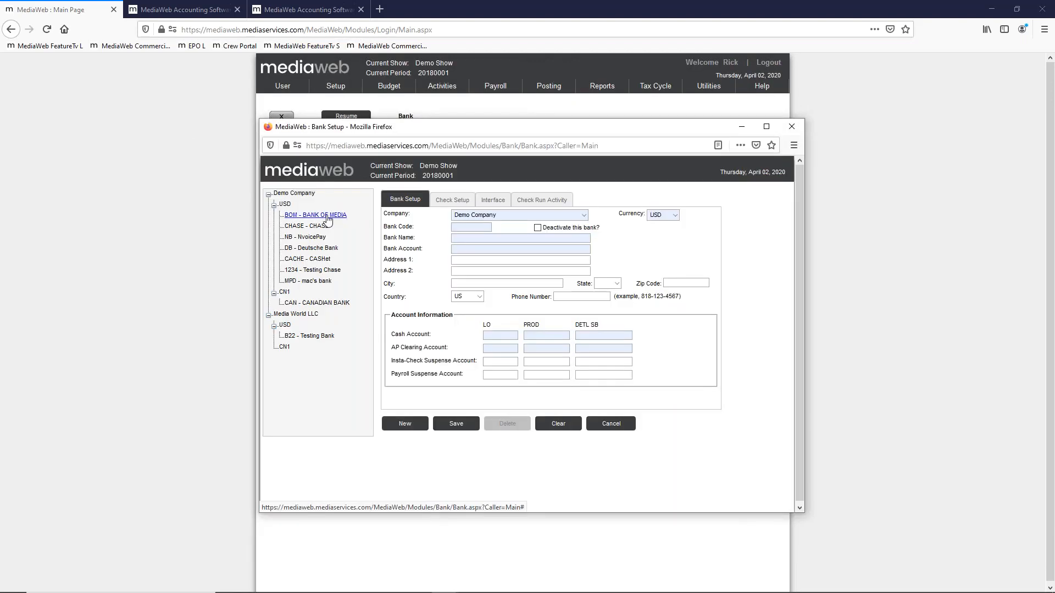
pyautogui.click(494, 202)
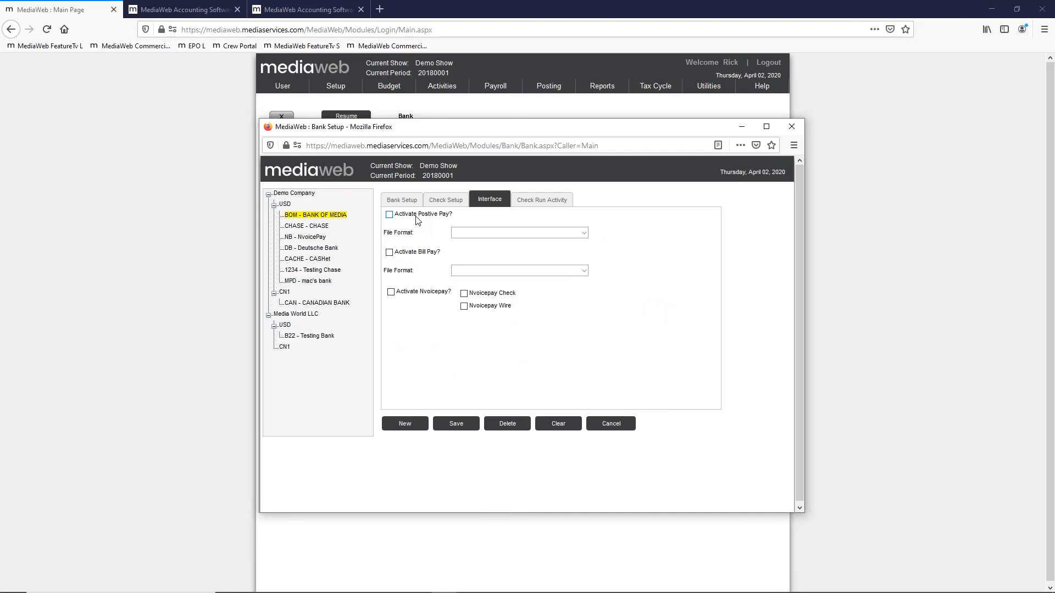
pyautogui.click(580, 272)
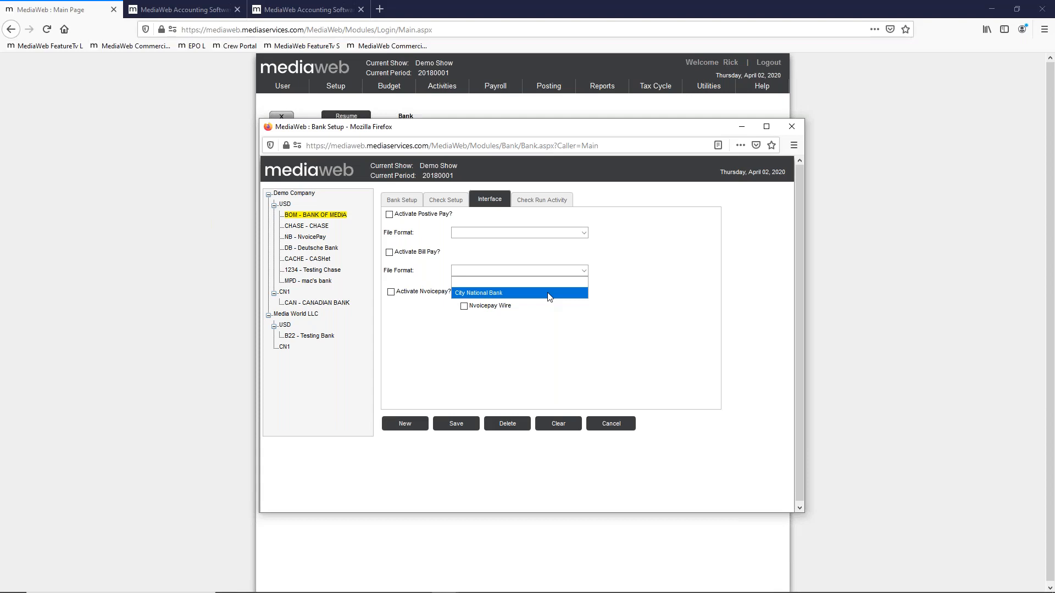
pyautogui.click(432, 331)
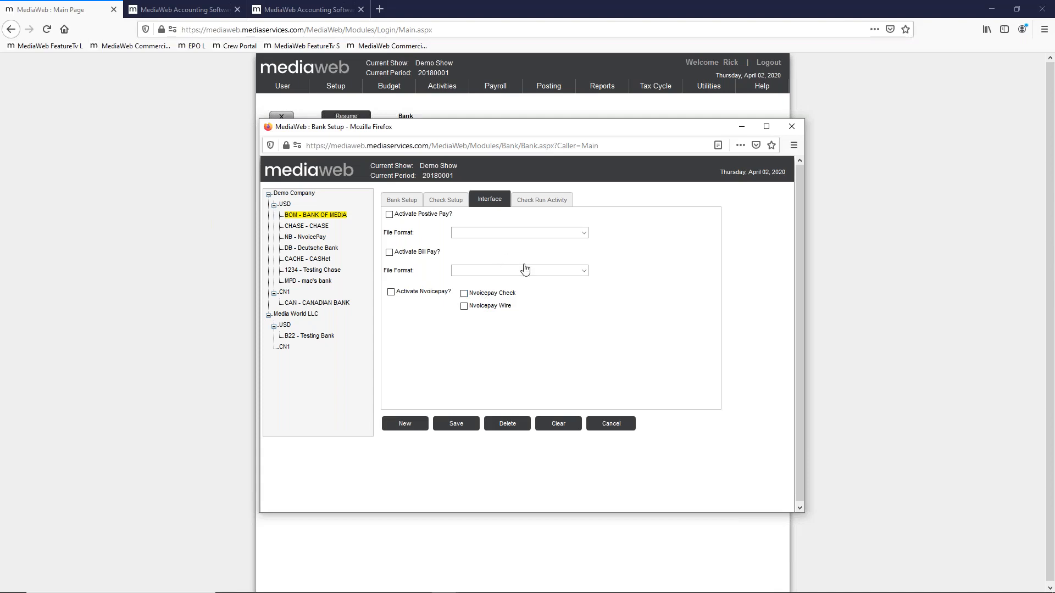
pyautogui.click(583, 272)
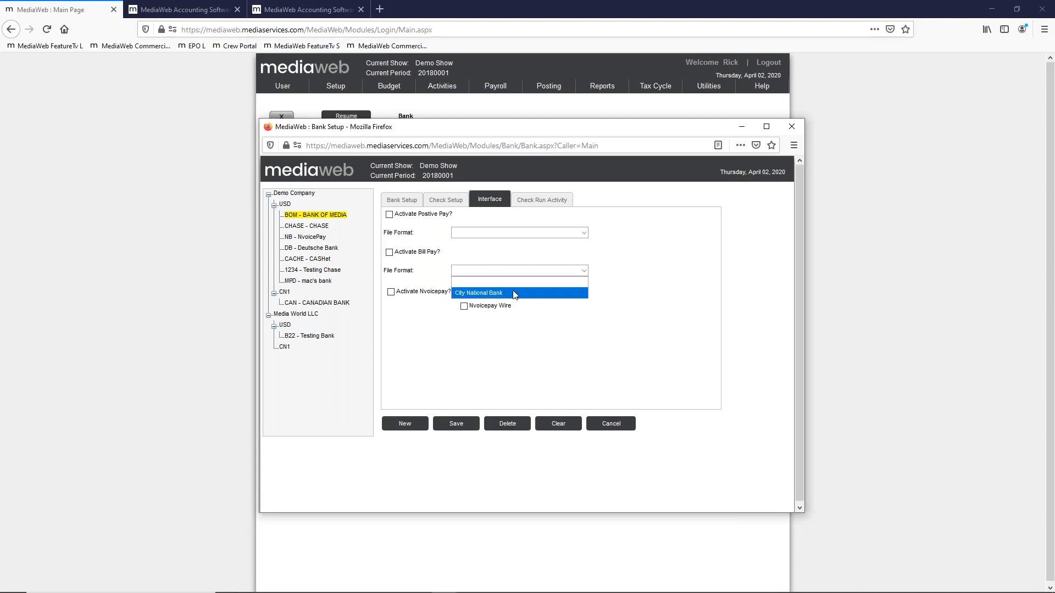
pyautogui.click(400, 295)
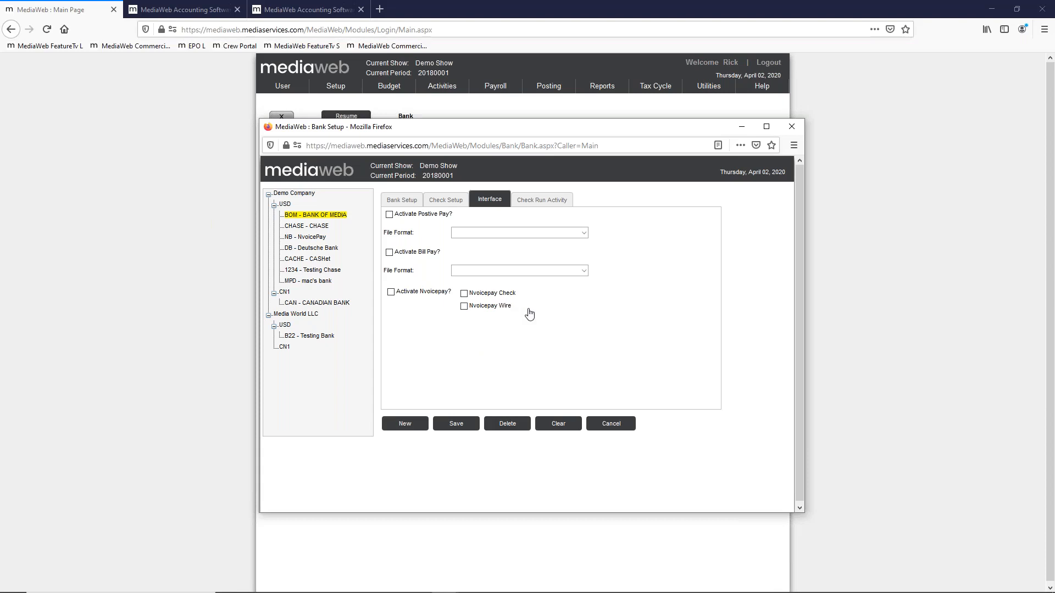
pyautogui.click(794, 127)
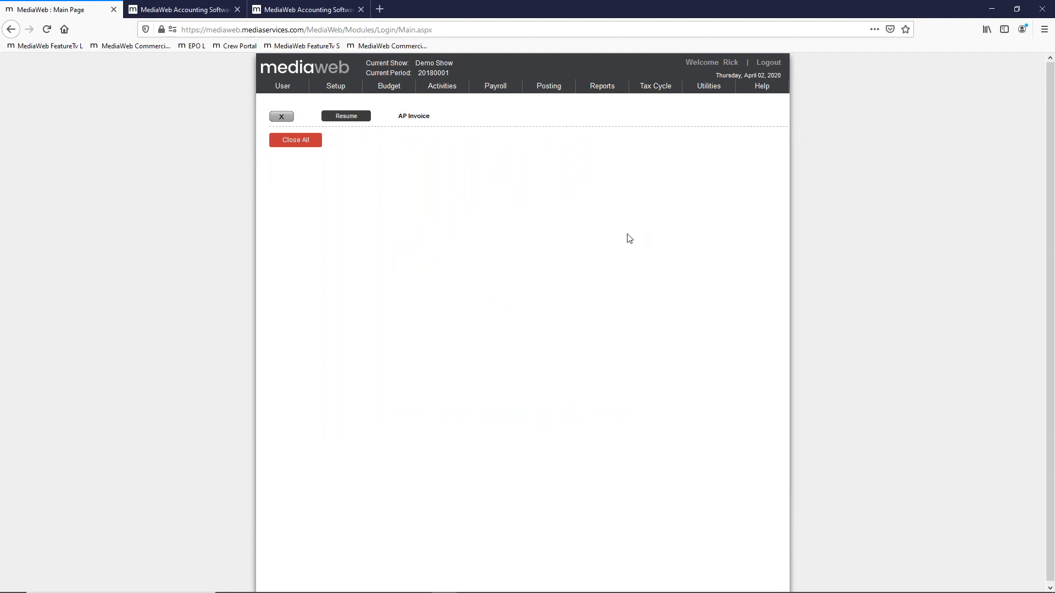
# Bring up the Journal Entry page and open JE PC Paste.xlsx from the Demo W folder in Excel, minimizing the other windows covering it
pyautogui.click(304, 11)
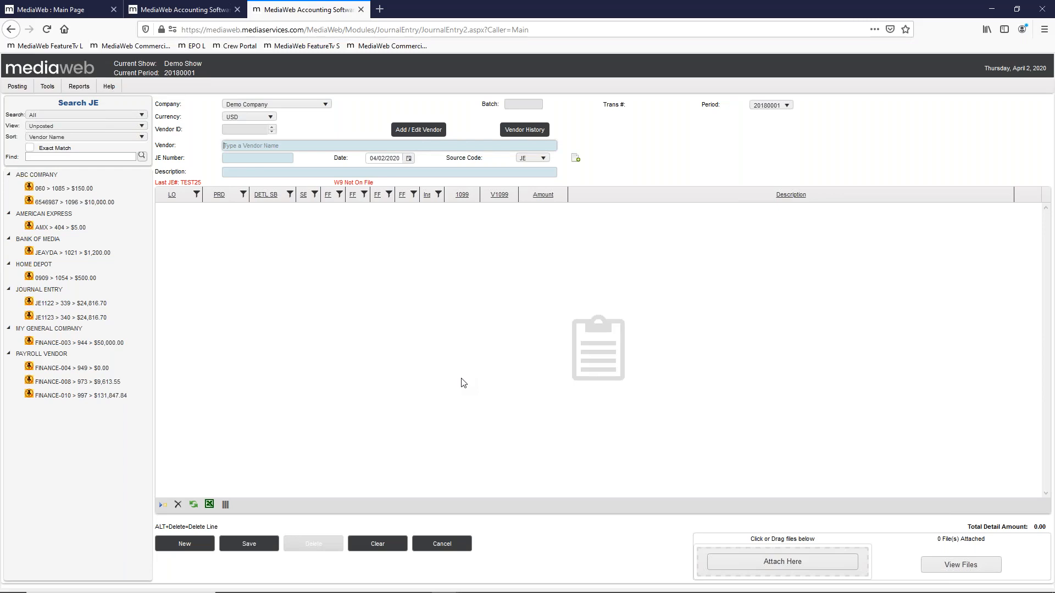
pyautogui.moveTo(517, 592)
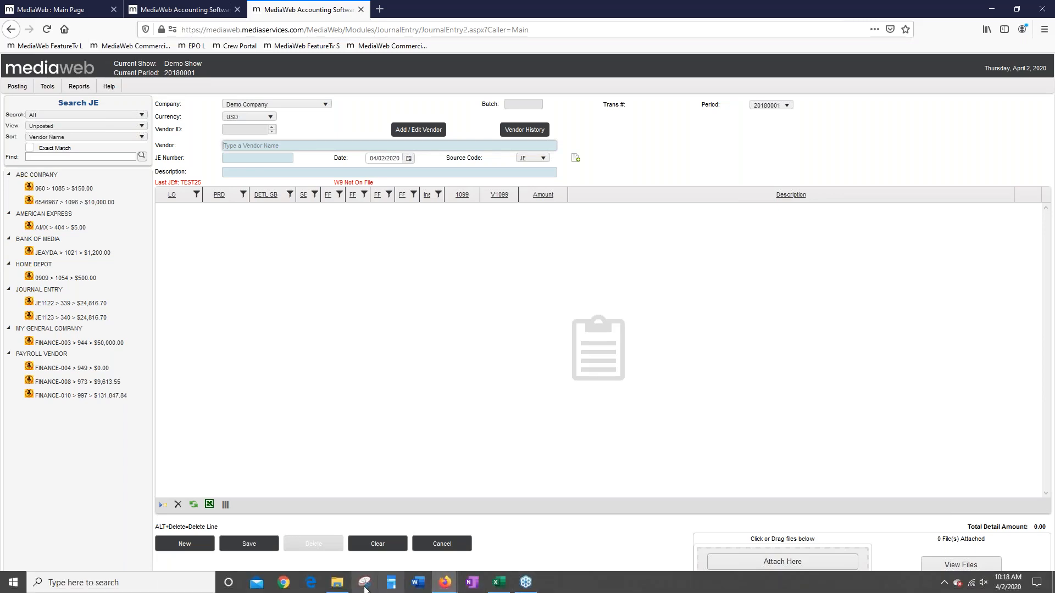
pyautogui.click(341, 588)
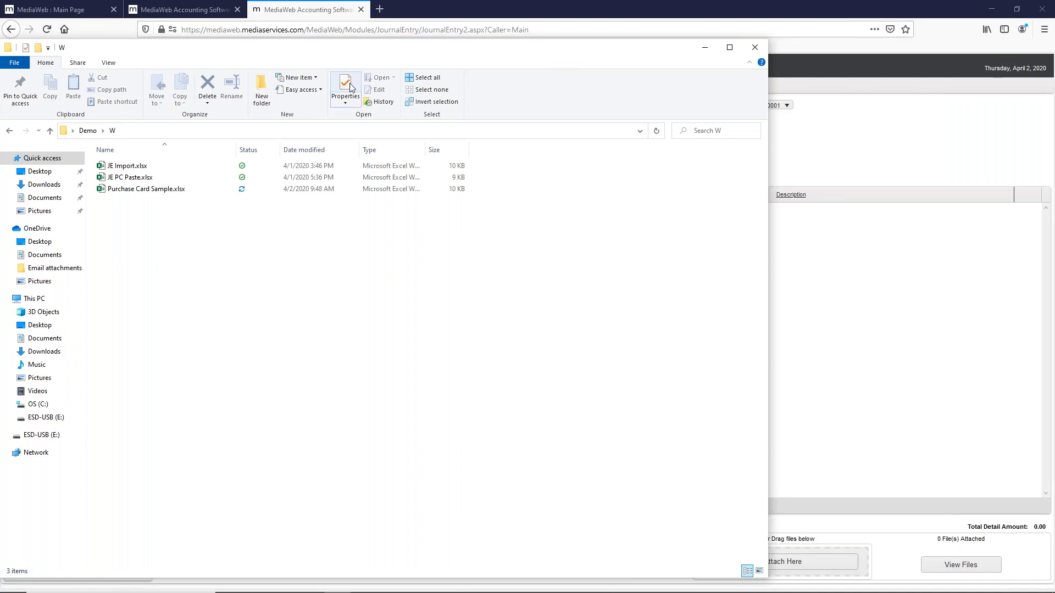
pyautogui.click(130, 183)
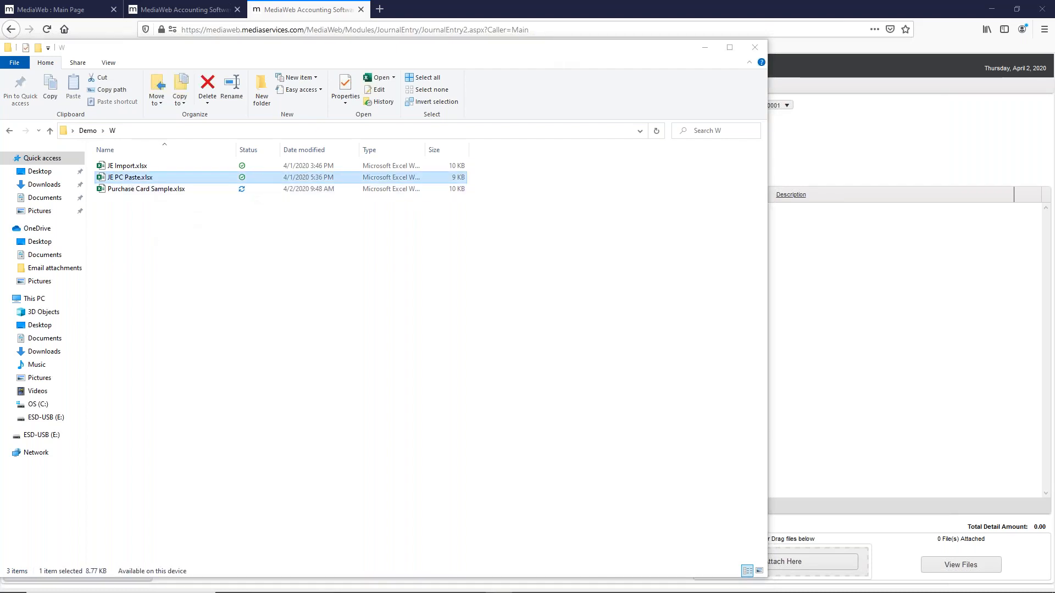
pyautogui.doubleClick(130, 178)
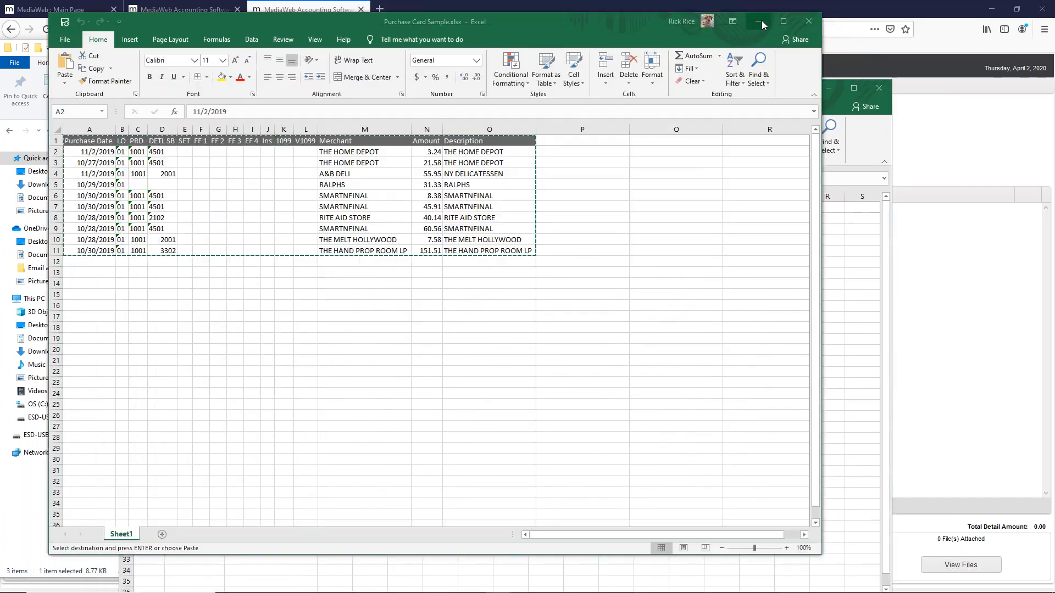
pyautogui.click(762, 21)
pyautogui.click(763, 47)
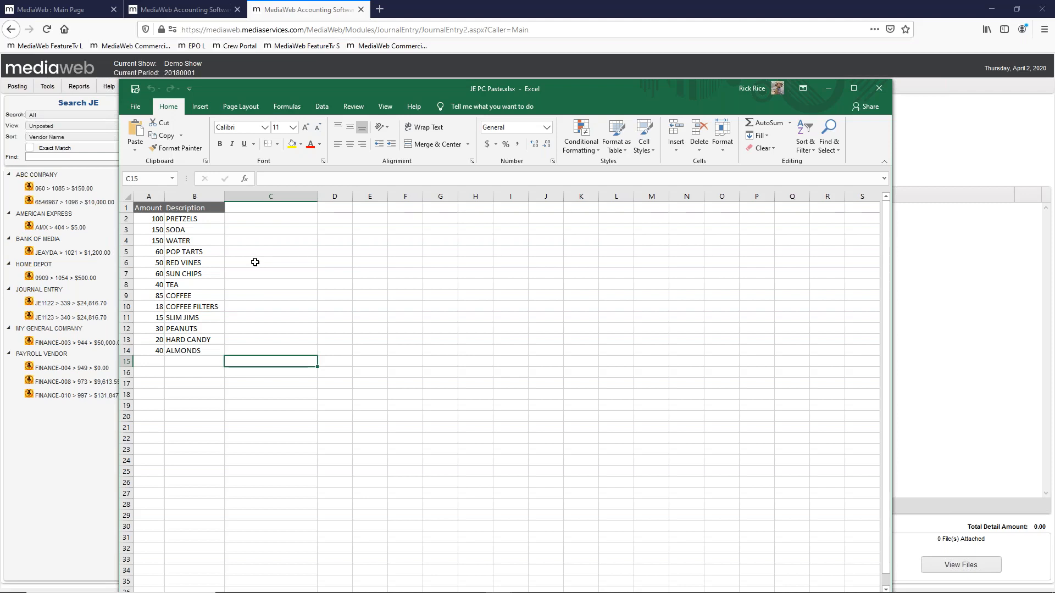
# Copy the Amount and Description rows A1:B14 from JE PC Paste.xlsx and paste them into the MediaWeb journal entry grid
pyautogui.click(146, 209)
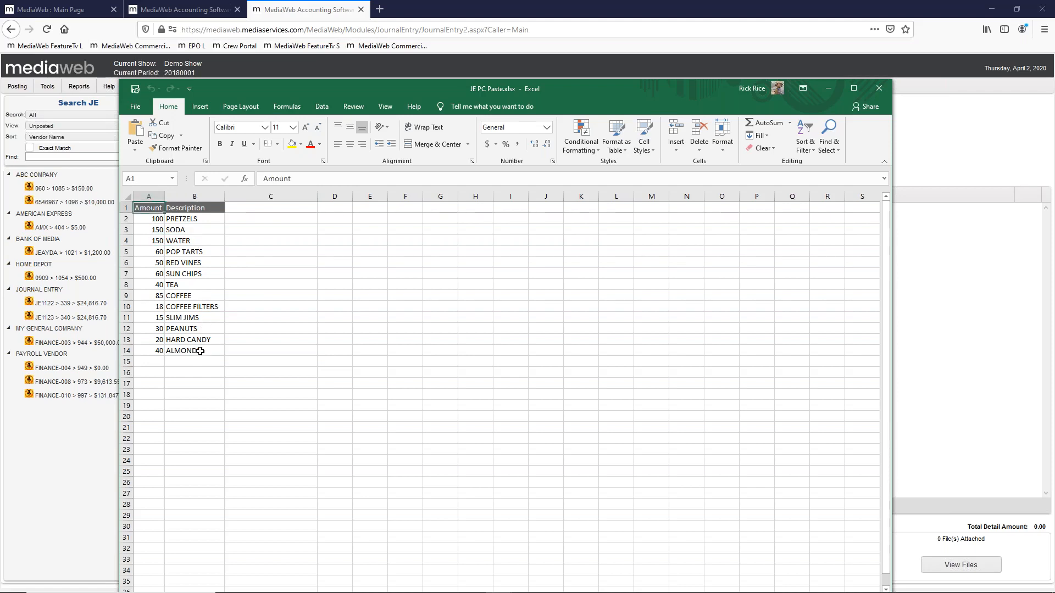
pyautogui.moveTo(146, 210); pyautogui.dragTo(200, 351)
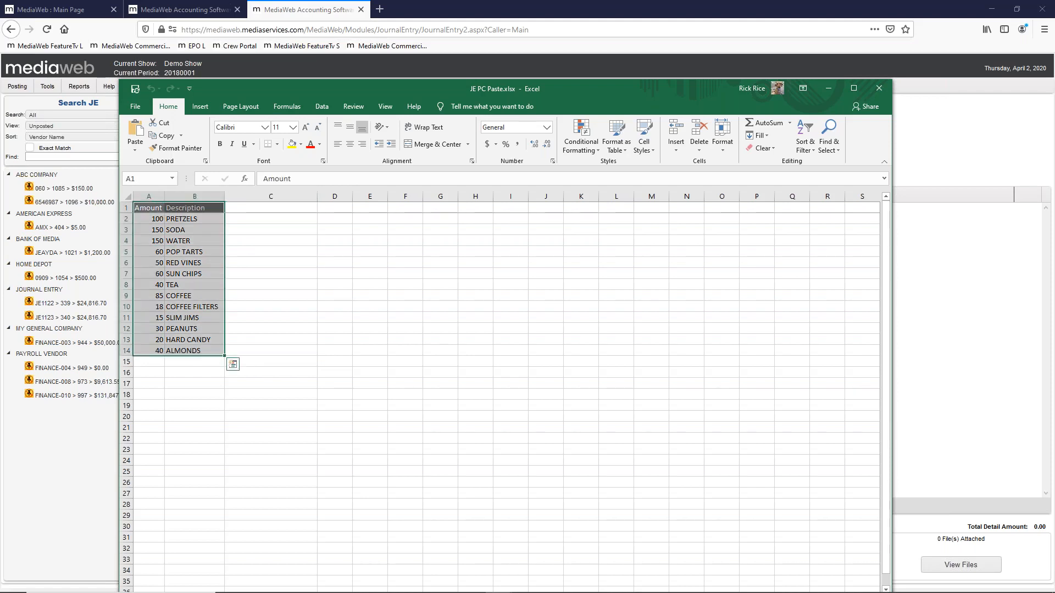
pyautogui.hotkey('ctrl', 'c')
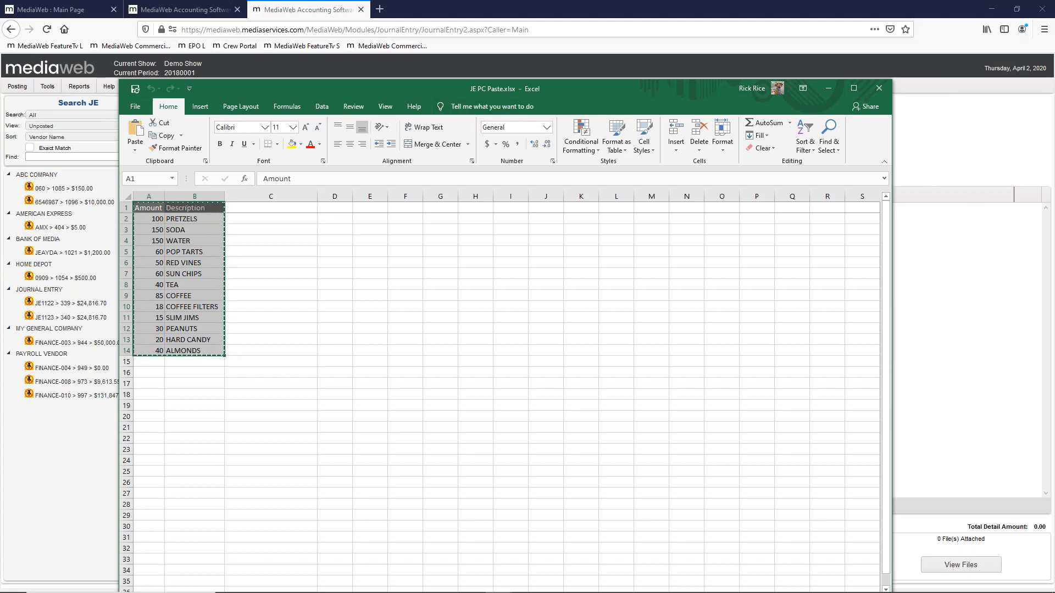
pyautogui.click(953, 153)
pyautogui.click(439, 376)
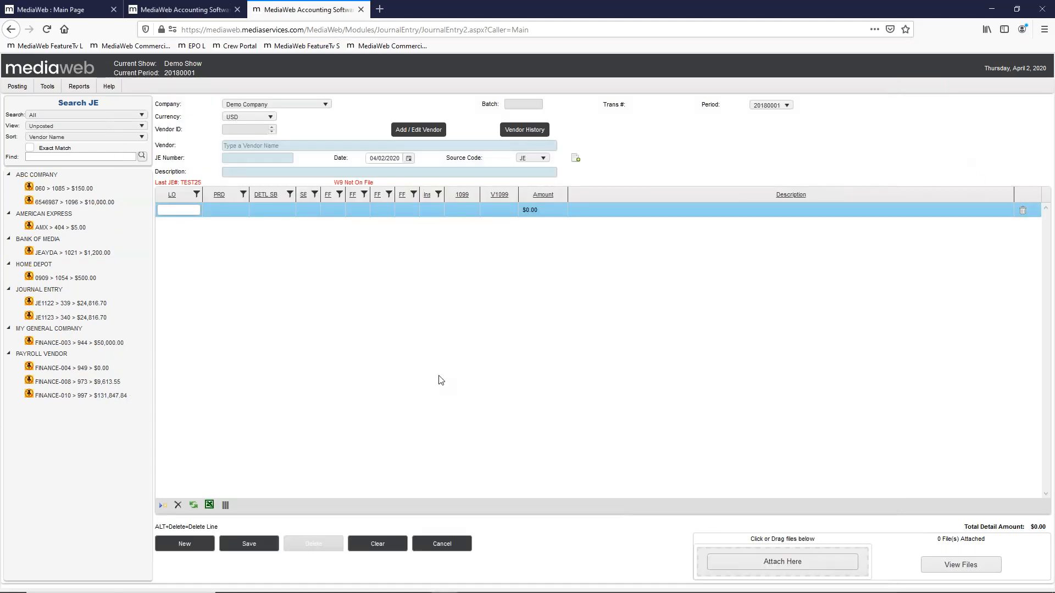
pyautogui.hotkey('ctrl', 'v')
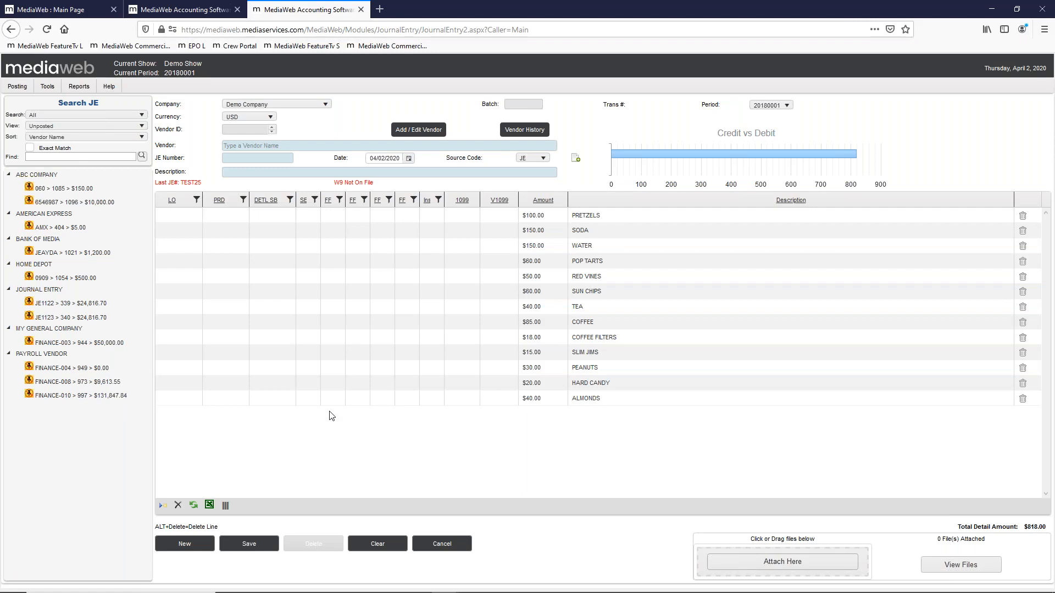
# Export the journal entry grid to Excel, open Export.xlsx to review its column headings, and close the workbook
pyautogui.click(209, 506)
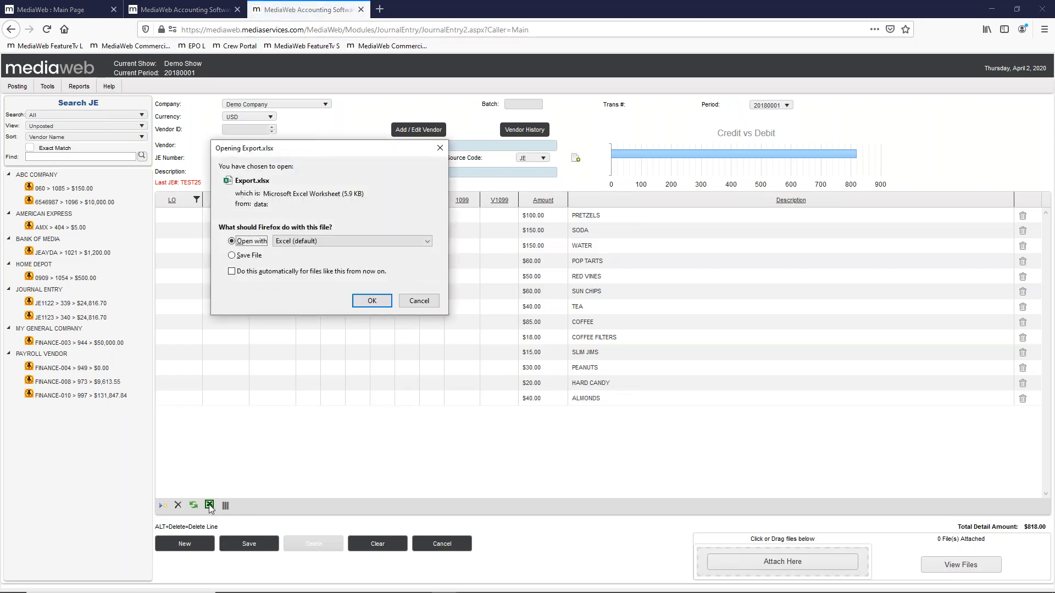
pyautogui.click(372, 301)
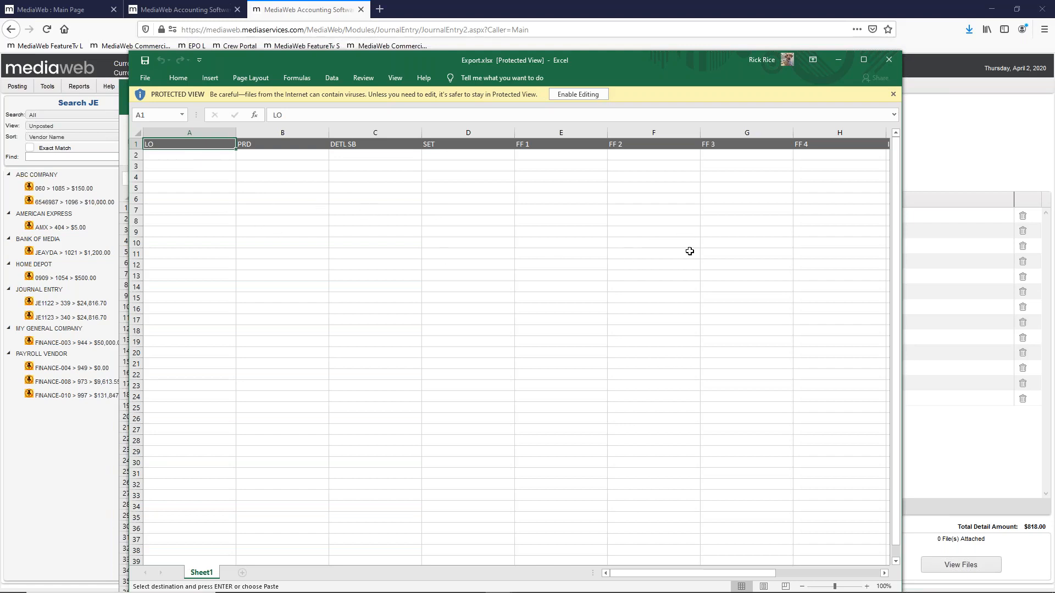
pyautogui.click(889, 61)
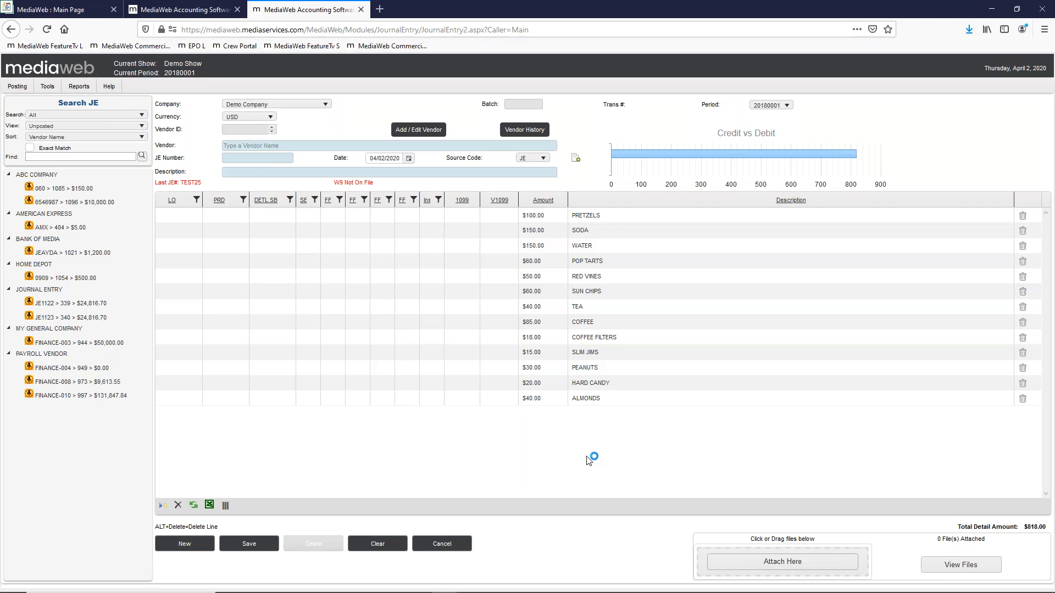
# Open Payroll Maintenance from the main page, load the unposted payroll invoice PPCDEMO2A0060, and maximize the window
pyautogui.click(68, 12)
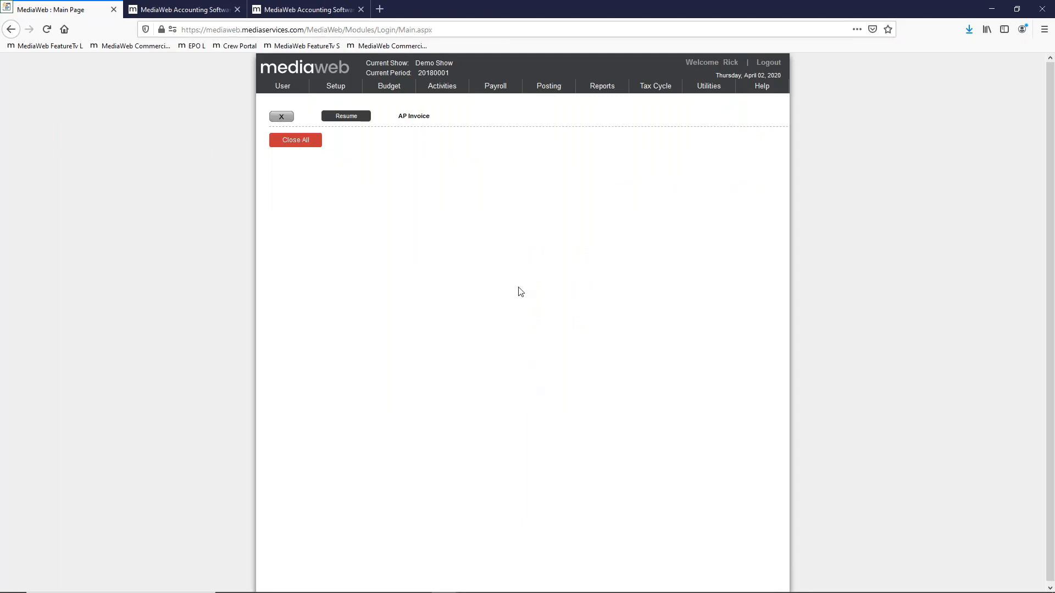
pyautogui.moveTo(505, 88)
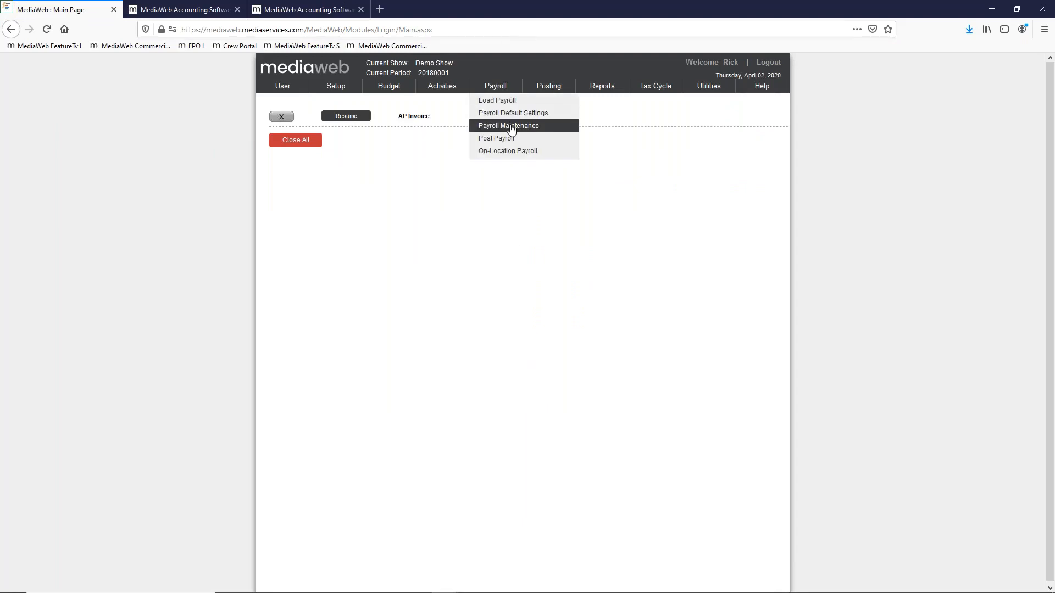
pyautogui.click(511, 128)
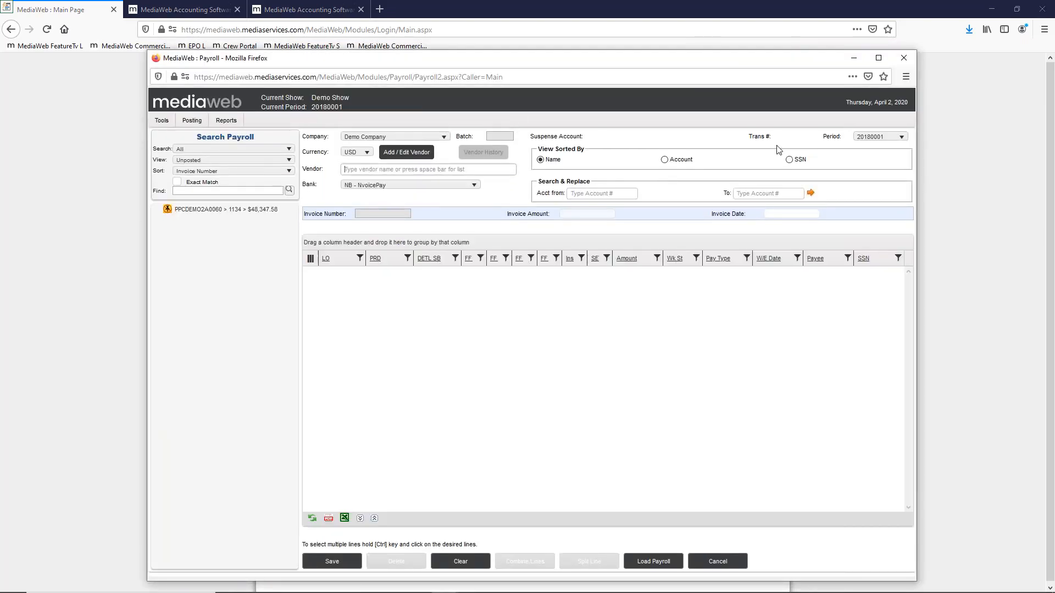
pyautogui.click(216, 211)
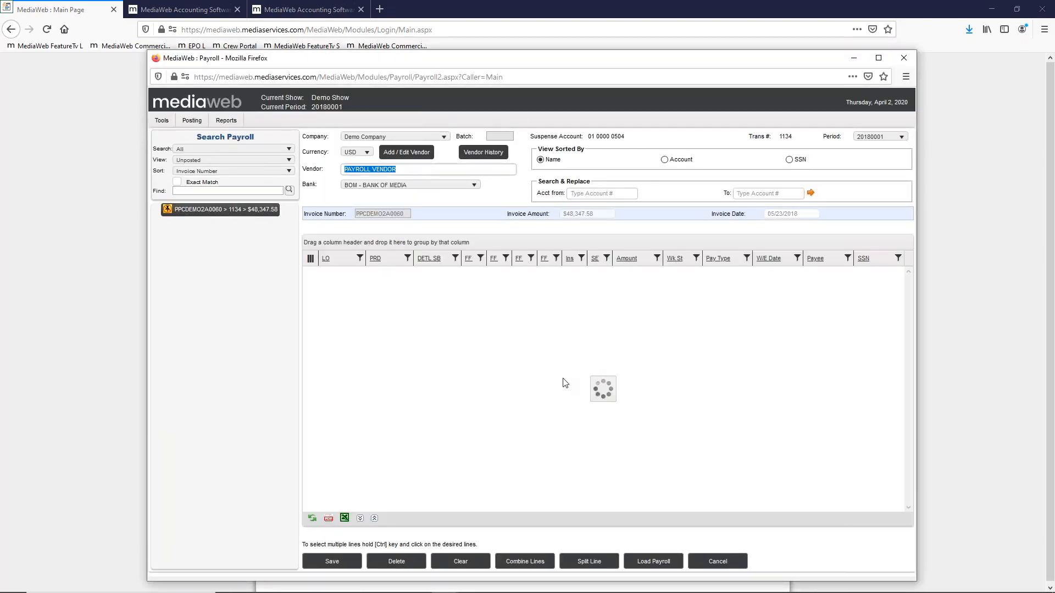
pyautogui.click(878, 58)
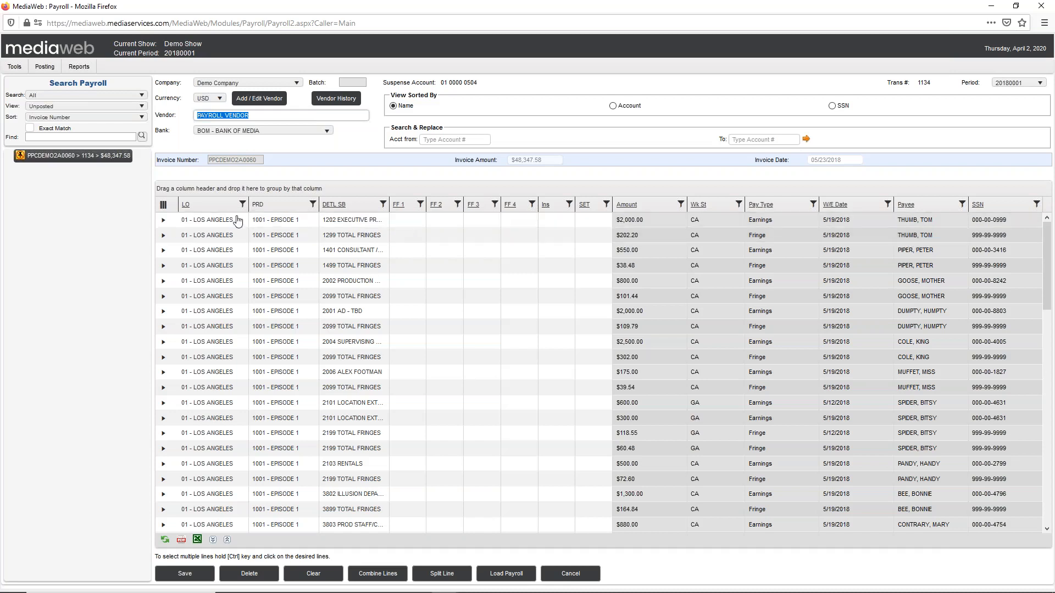
# Expand the first payee's 1202 earnings line and 1299 total fringes line to examine their pay code details
pyautogui.click(163, 222)
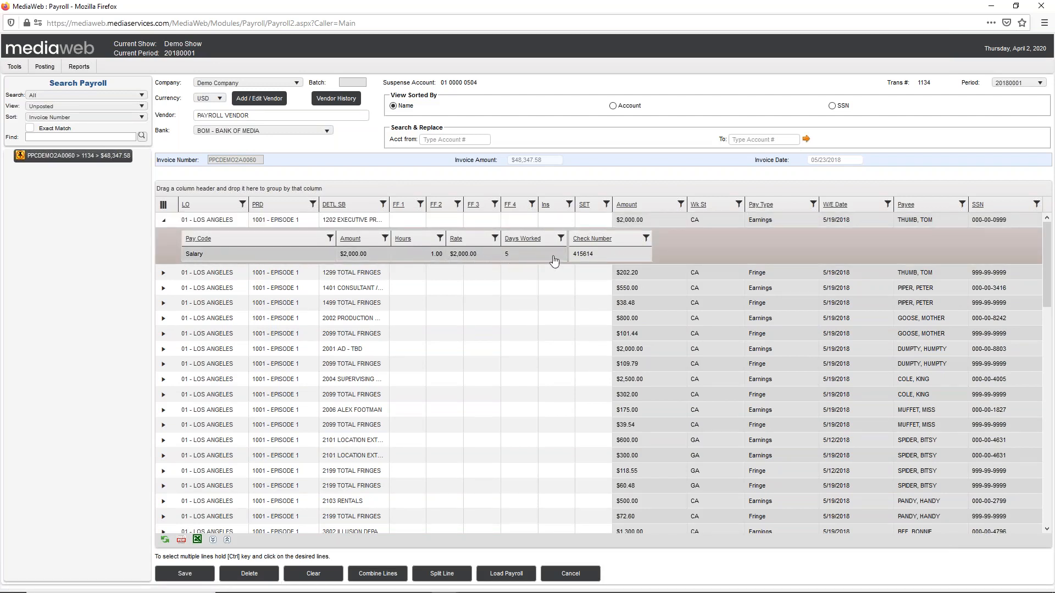
pyautogui.click(164, 273)
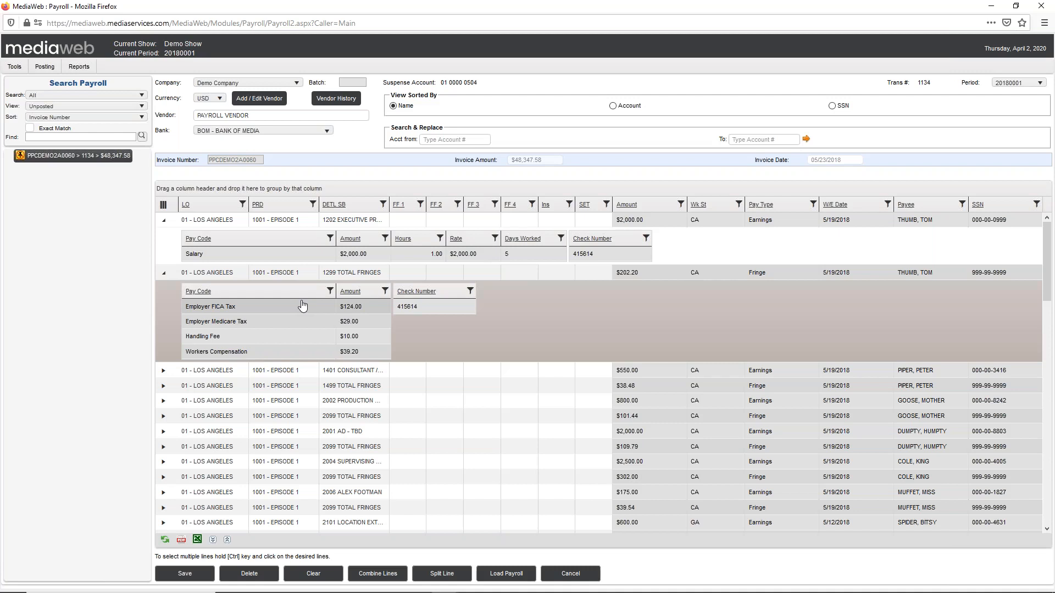
pyautogui.click(164, 273)
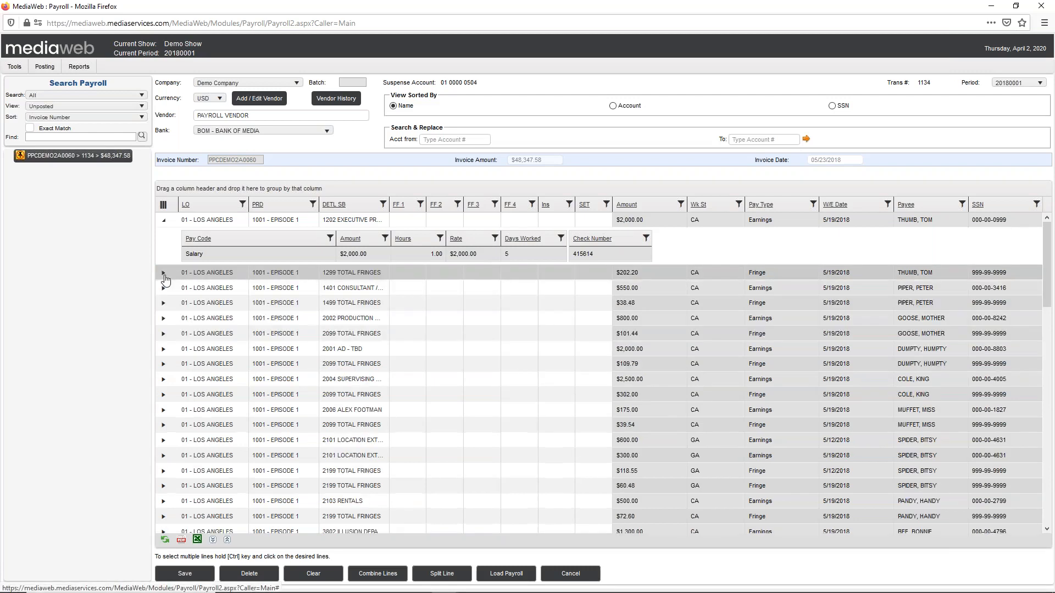
pyautogui.click(164, 222)
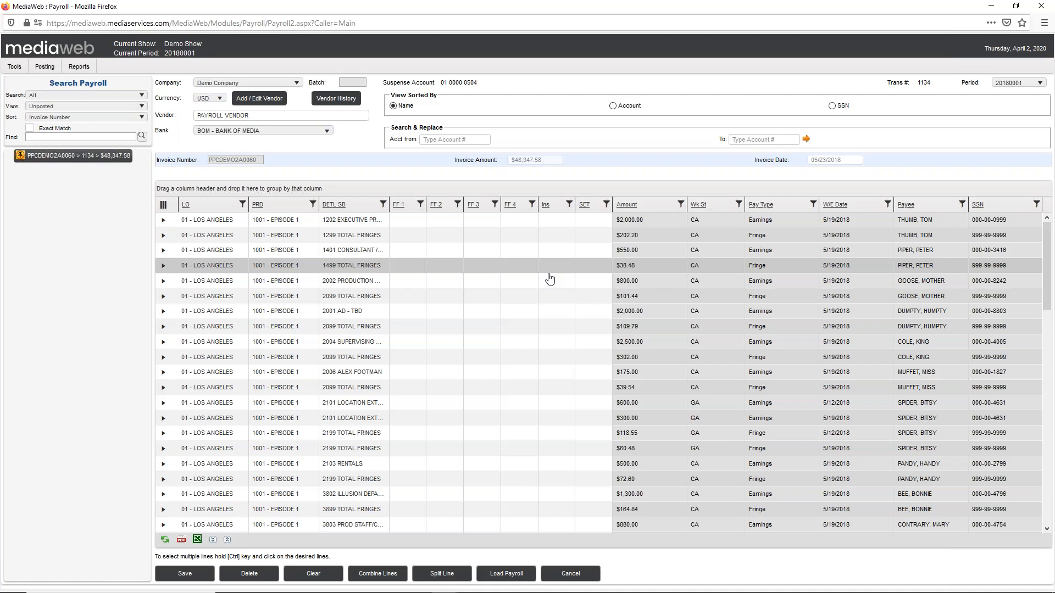
pyautogui.click(164, 222)
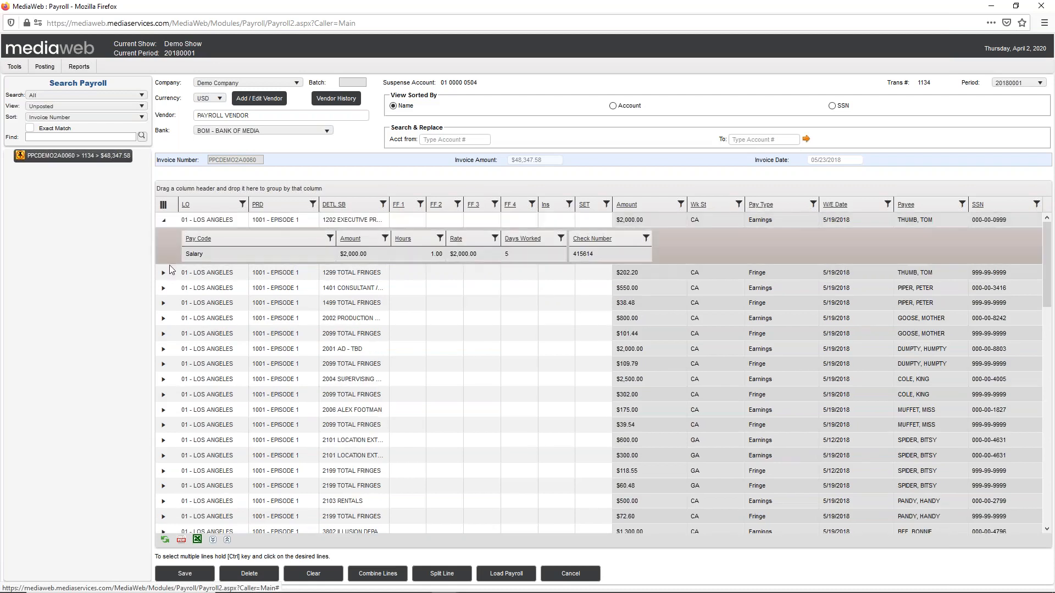
pyautogui.click(164, 272)
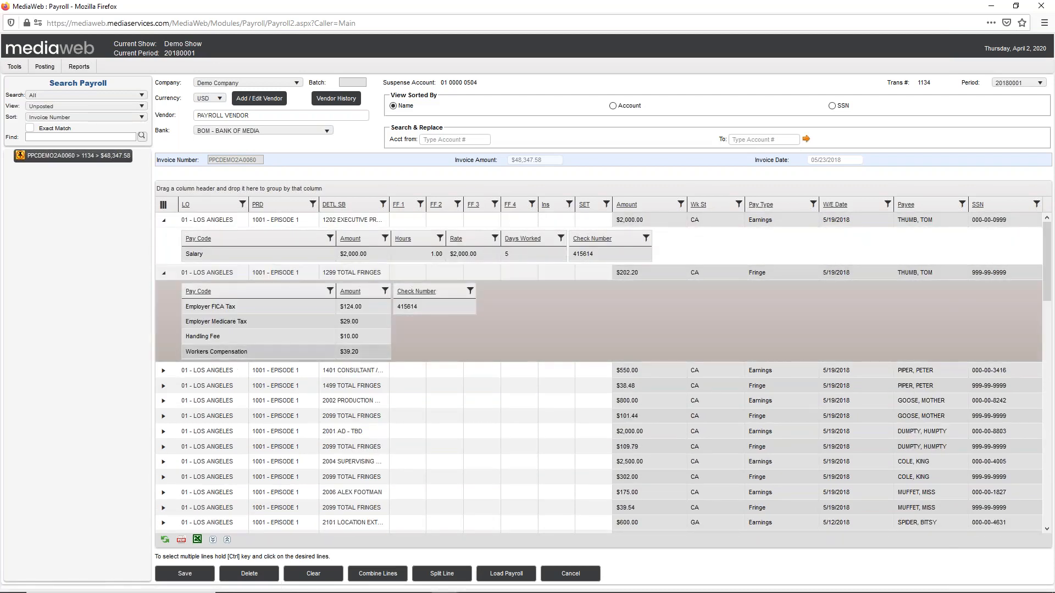
# Open the Payroll Details report and look across its earnings, fringe, period and bank columns
pyautogui.click(80, 68)
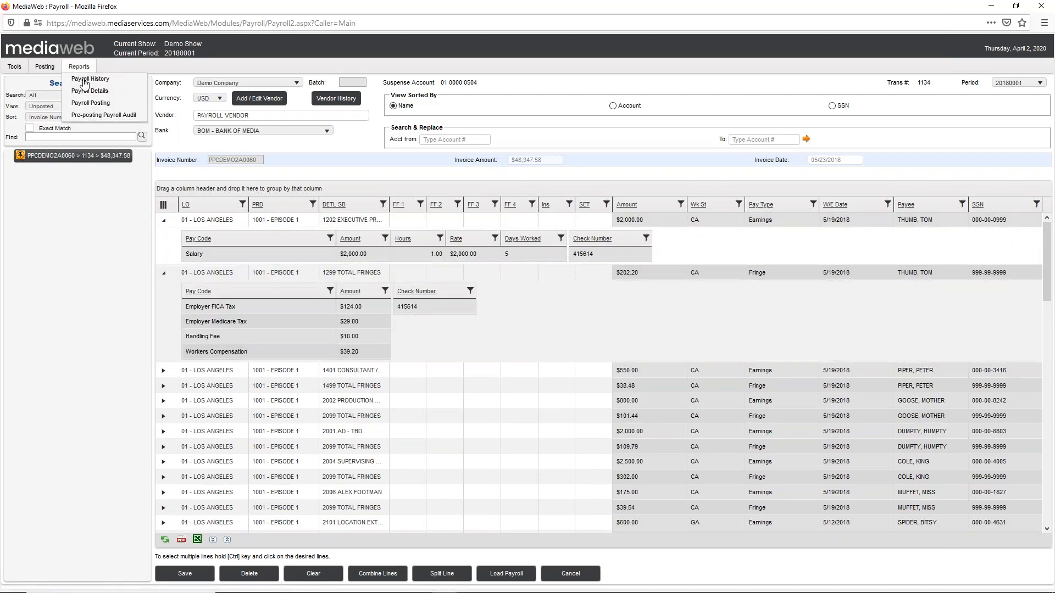
pyautogui.click(85, 92)
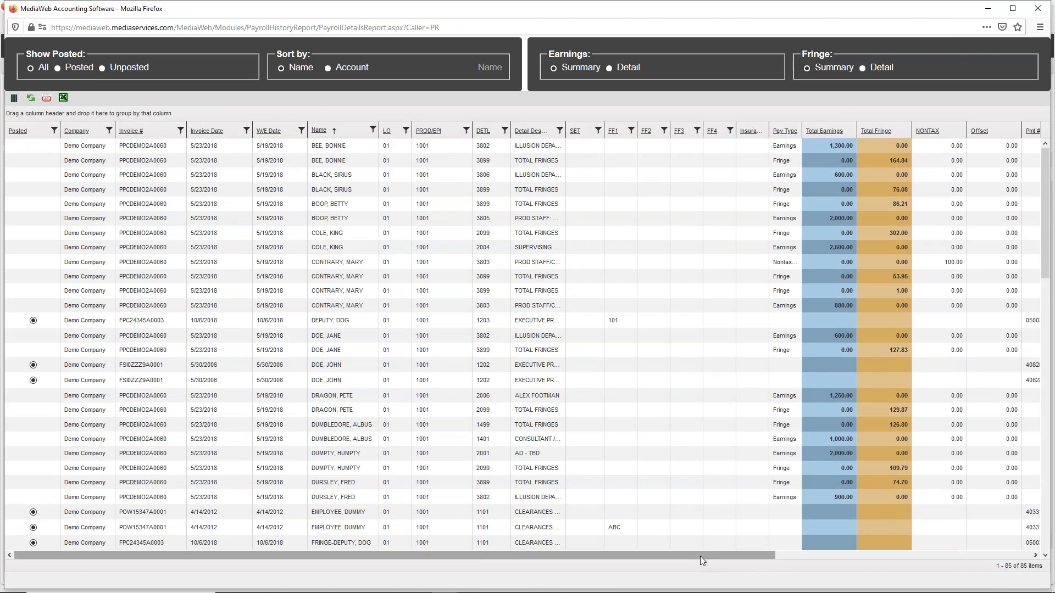
pyautogui.moveTo(700, 556); pyautogui.dragTo(964, 561)
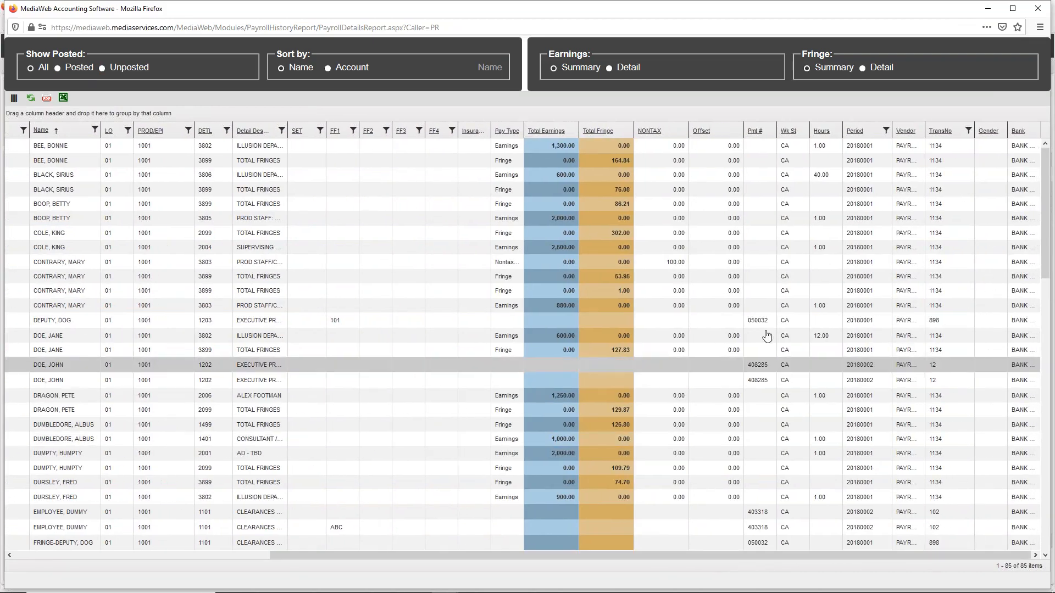
# Set both Earnings and Fringe to Detail in the payroll report and review the broken-out labor and fringe columns
pyautogui.click(608, 67)
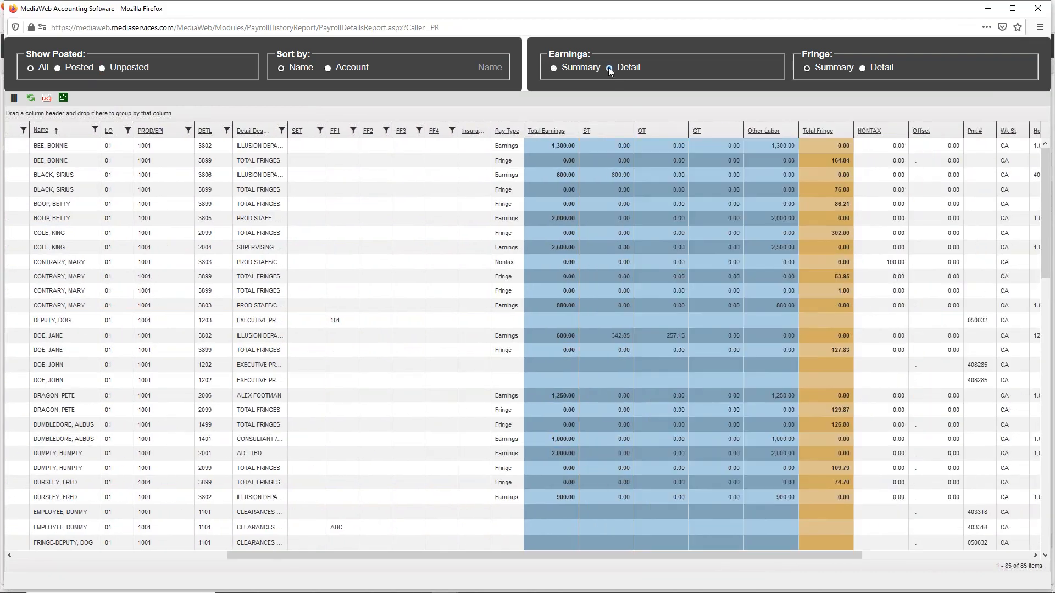
pyautogui.moveTo(709, 556); pyautogui.dragTo(855, 556)
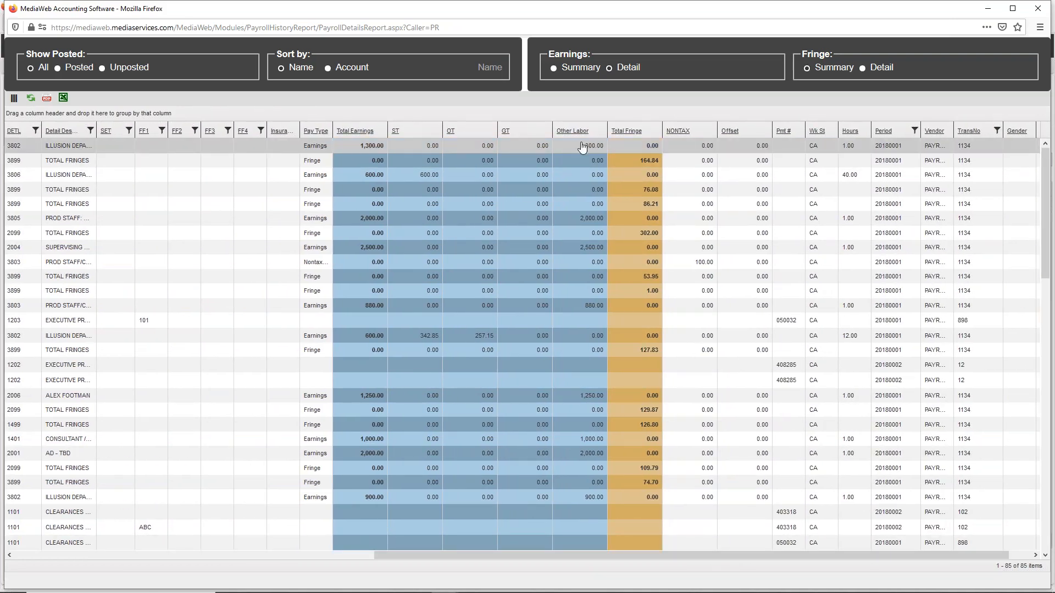
pyautogui.click(863, 69)
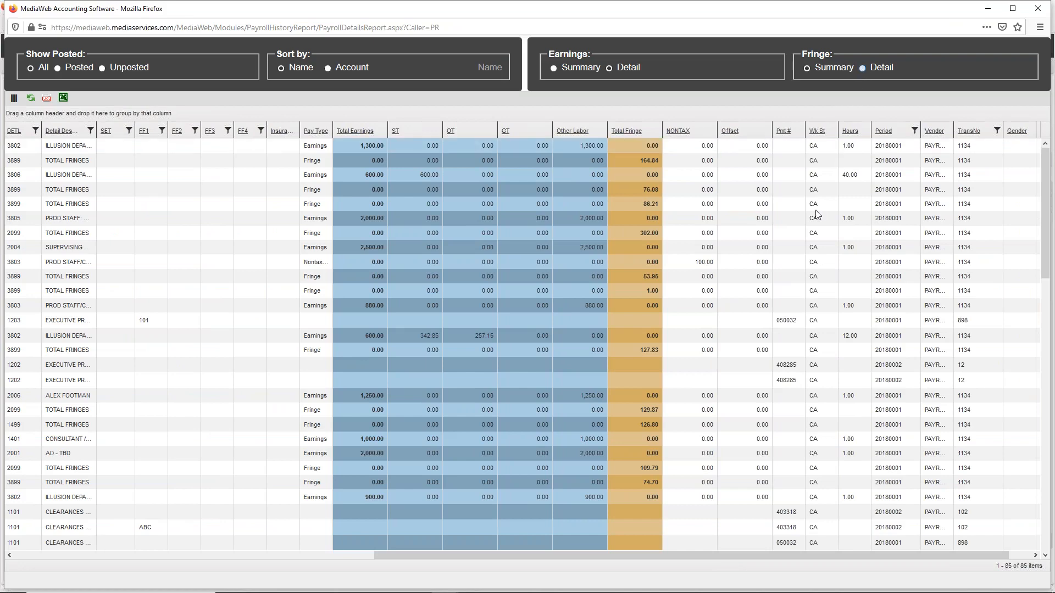
pyautogui.moveTo(589, 554); pyautogui.dragTo(821, 554)
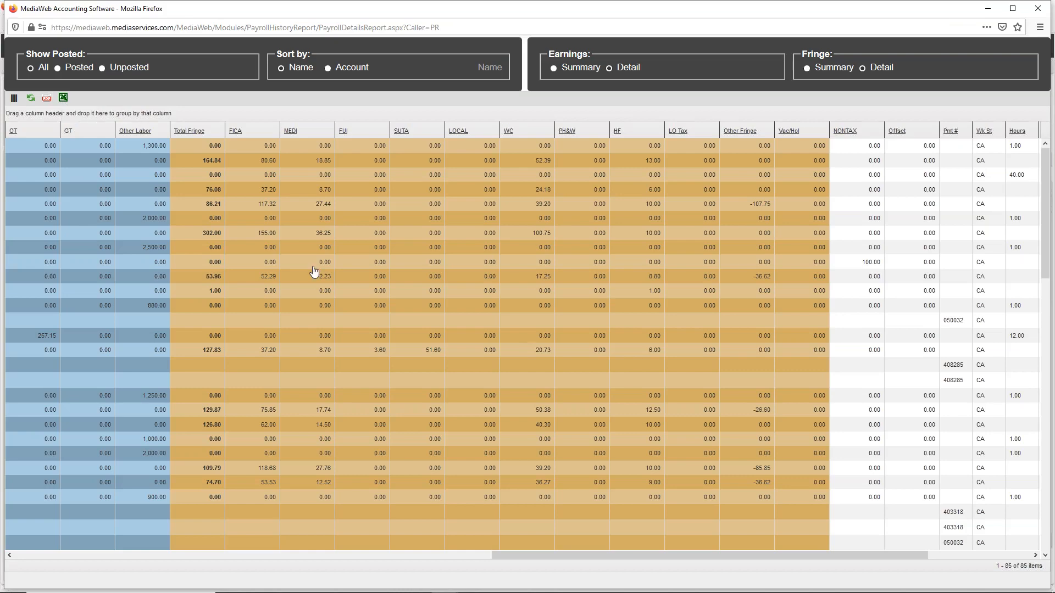
pyautogui.moveTo(623, 556); pyautogui.dragTo(127, 544)
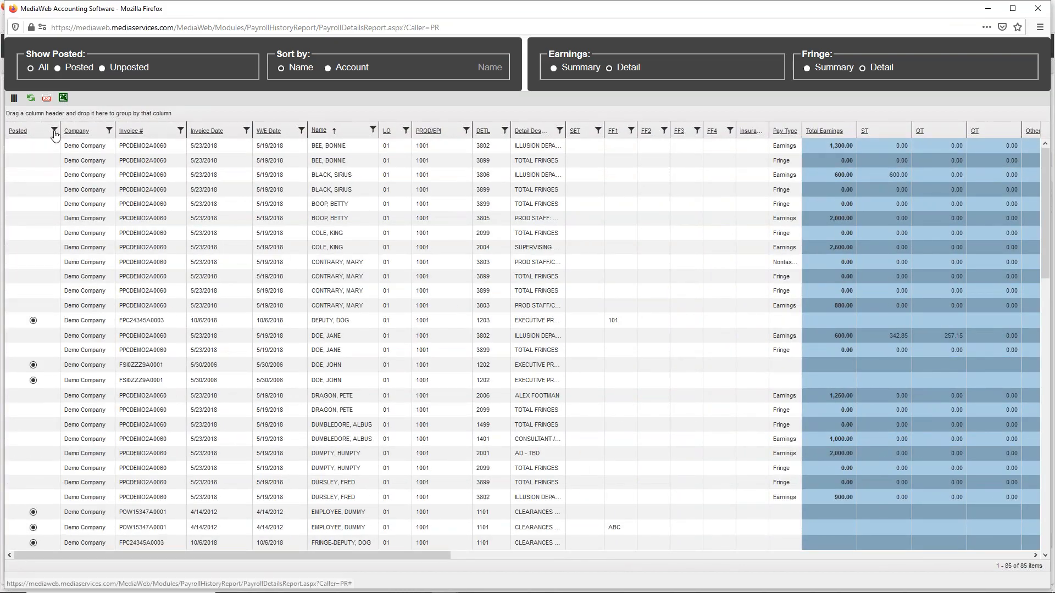
# Check the Invoice # filter choices in the payroll report, clear the filter, and close the report
pyautogui.click(179, 131)
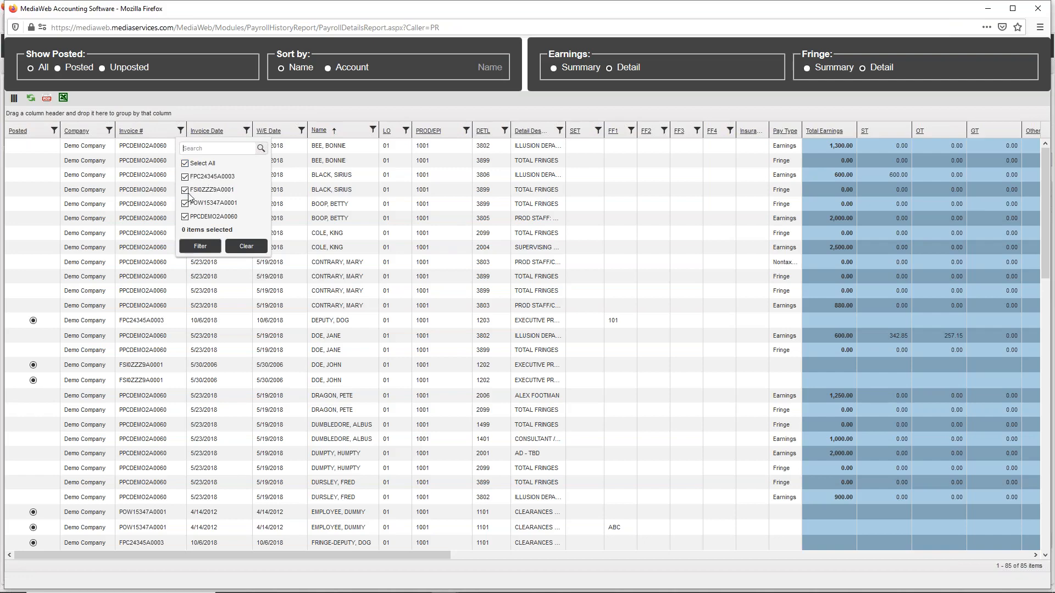
pyautogui.click(248, 247)
pyautogui.click(181, 131)
pyautogui.click(1042, 15)
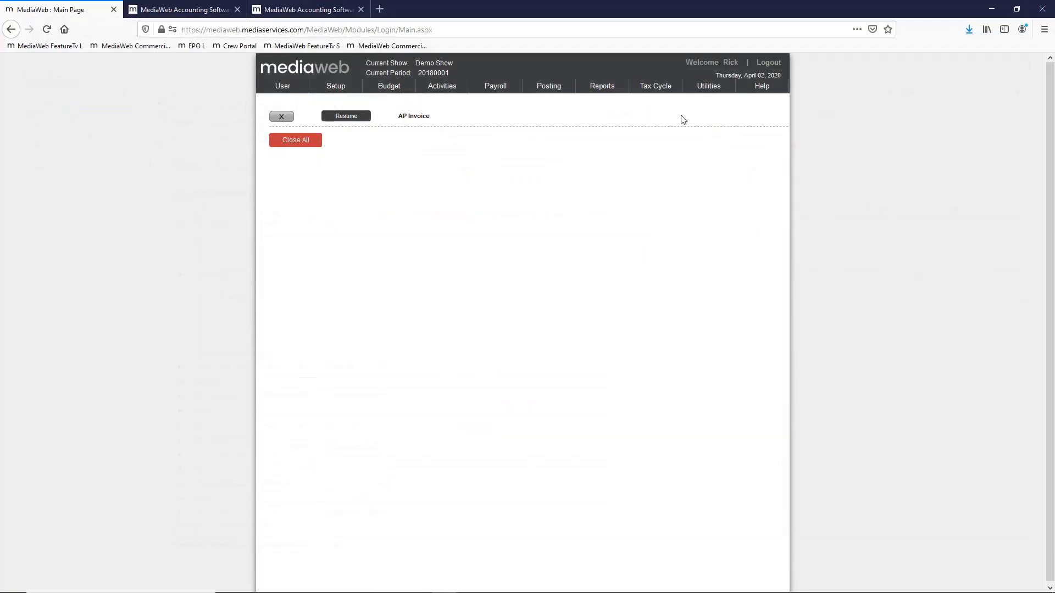
# Set up a detail Cost Report limited to location 01 - LOS ANGELES, production 1001 - EPISODE 1 and currency USD
pyautogui.click(609, 88)
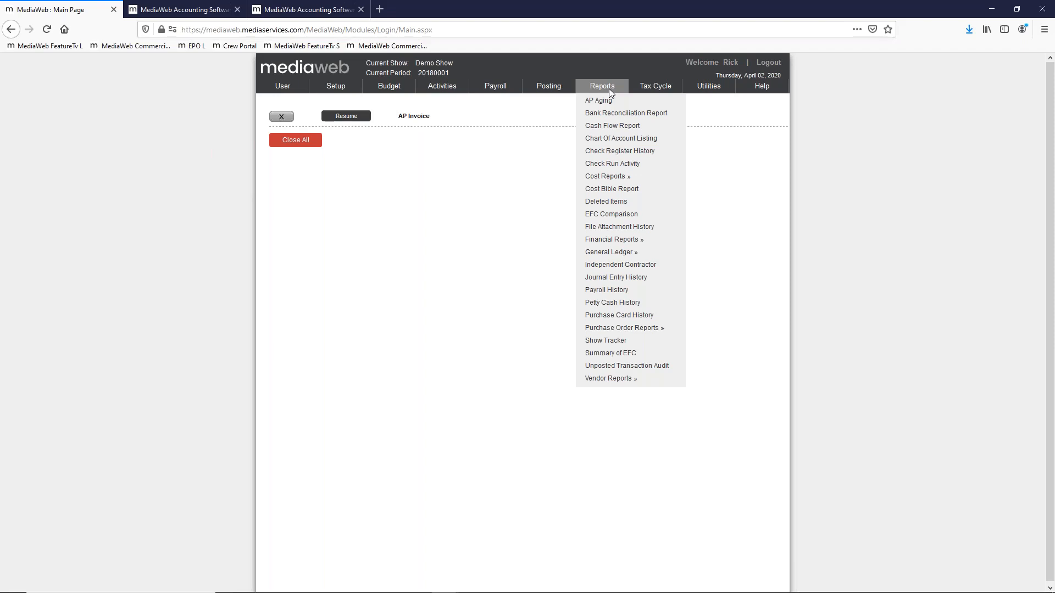
pyautogui.moveTo(608, 178)
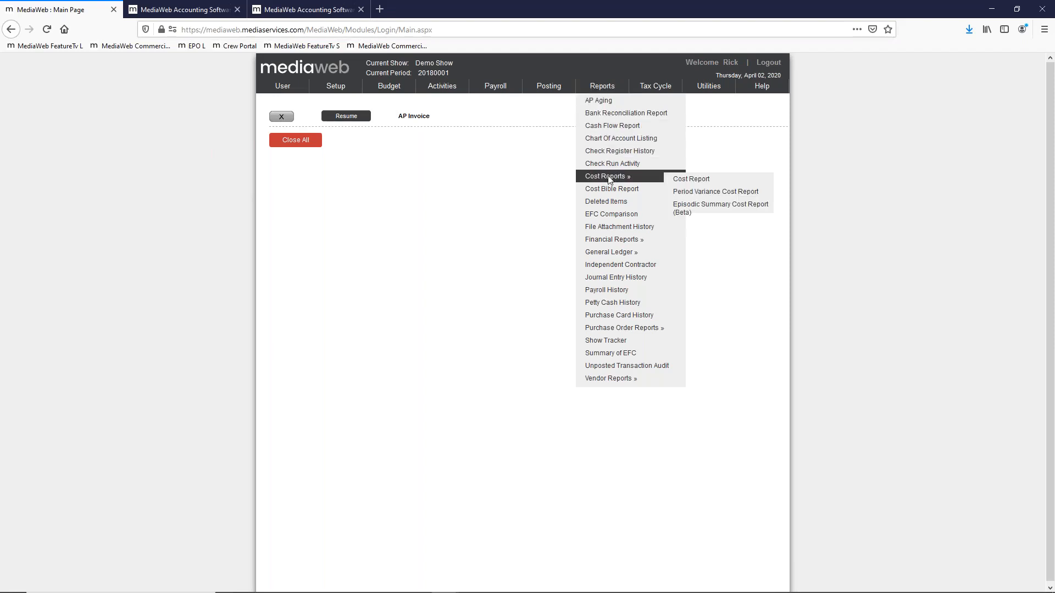
pyautogui.click(702, 180)
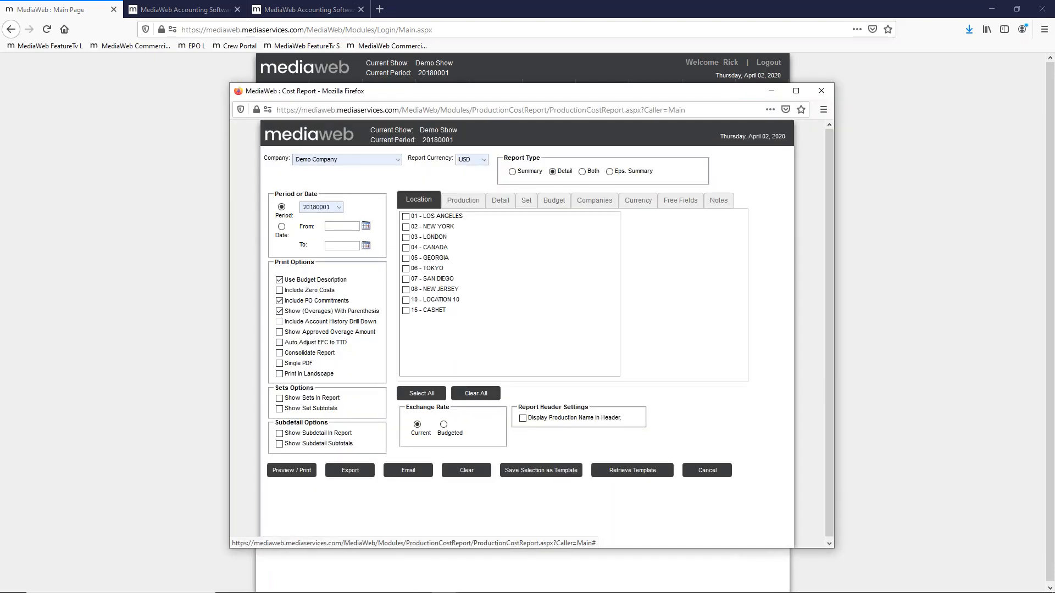
pyautogui.click(406, 216)
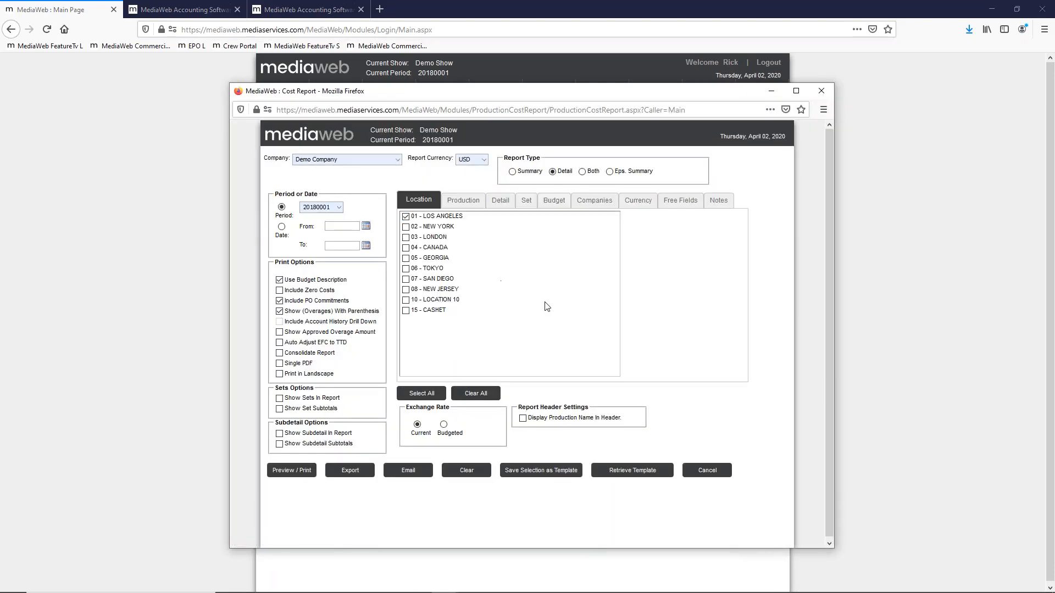
pyautogui.click(471, 201)
pyautogui.click(407, 239)
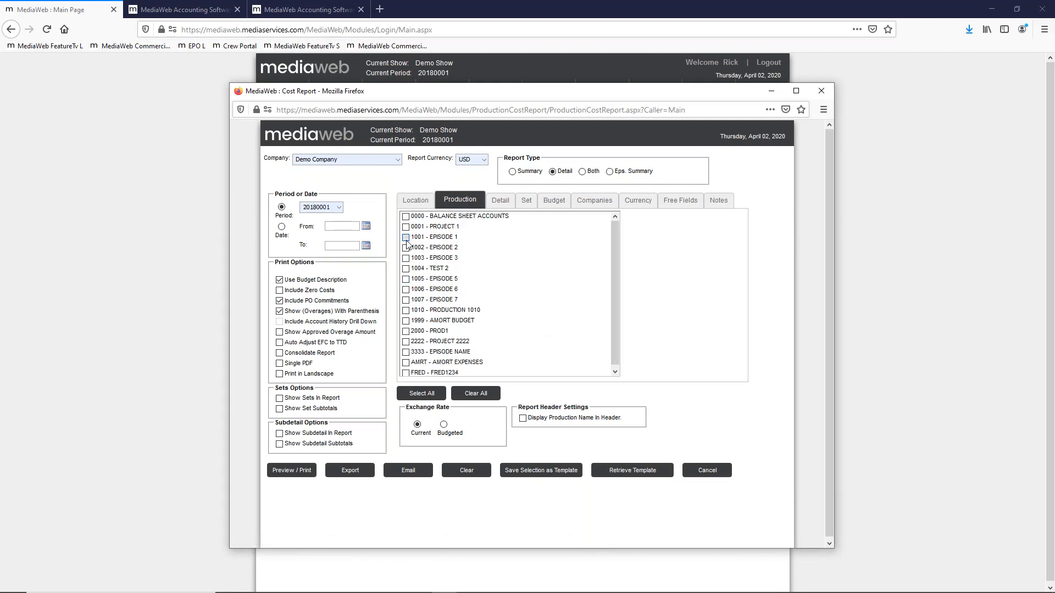
pyautogui.click(586, 204)
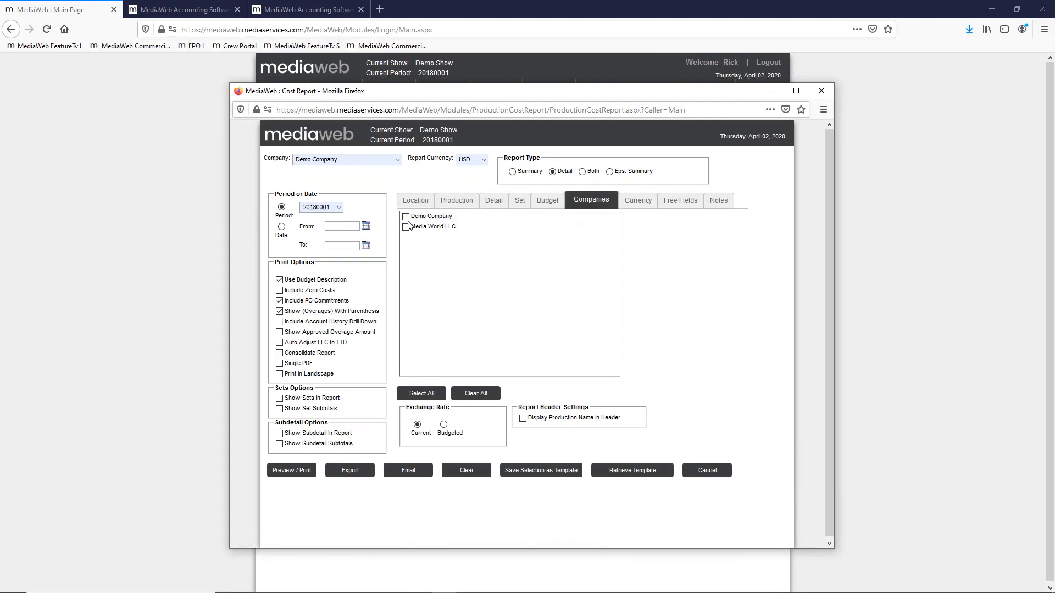
pyautogui.click(637, 202)
pyautogui.click(406, 227)
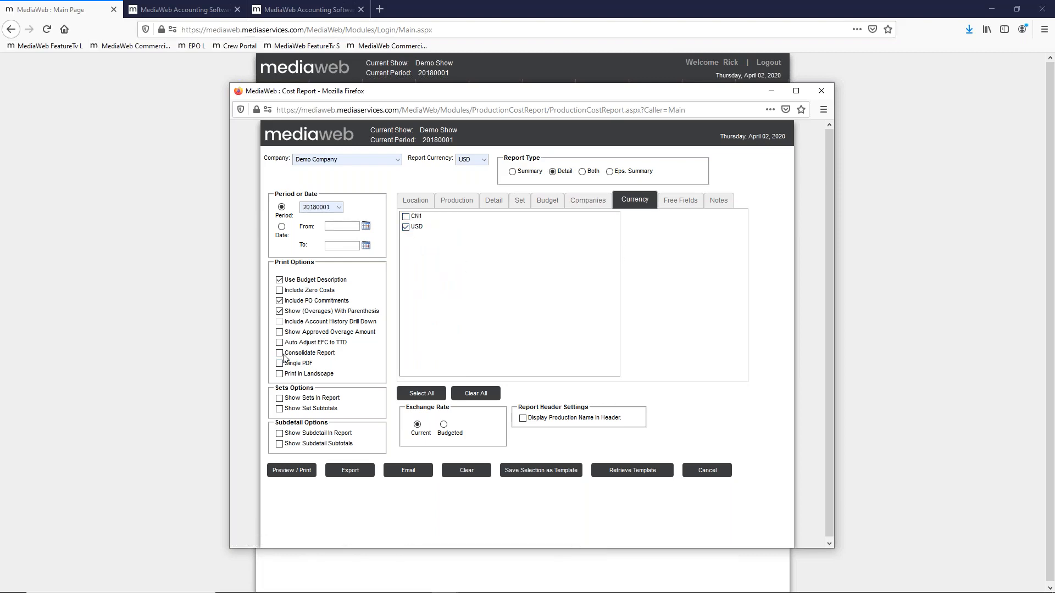
# Preview the detail Cost Report, read through all its account sections to the report totals, and close the preview
pyautogui.click(290, 472)
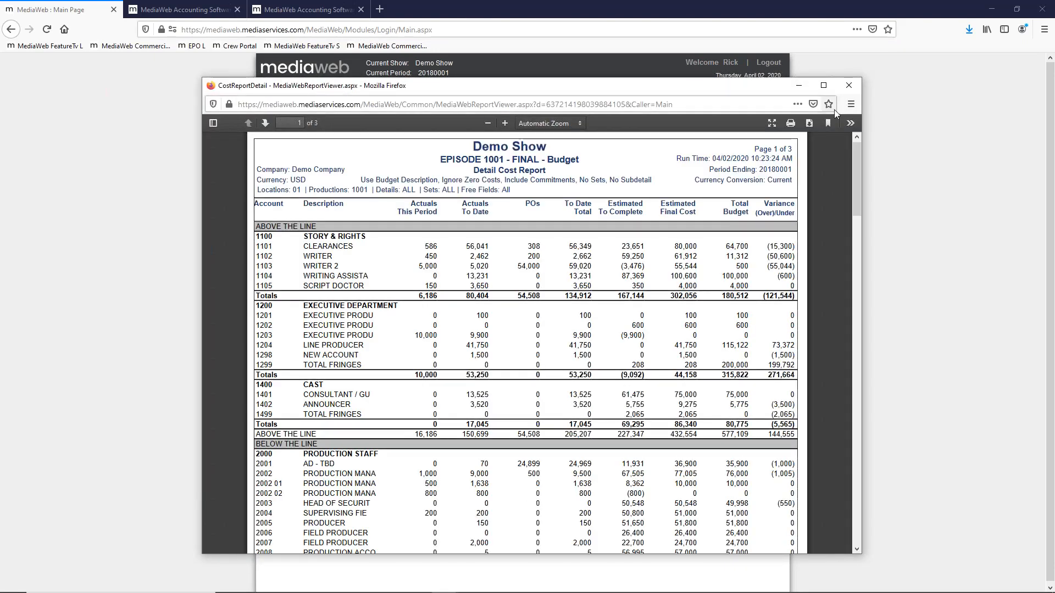
pyautogui.click(826, 87)
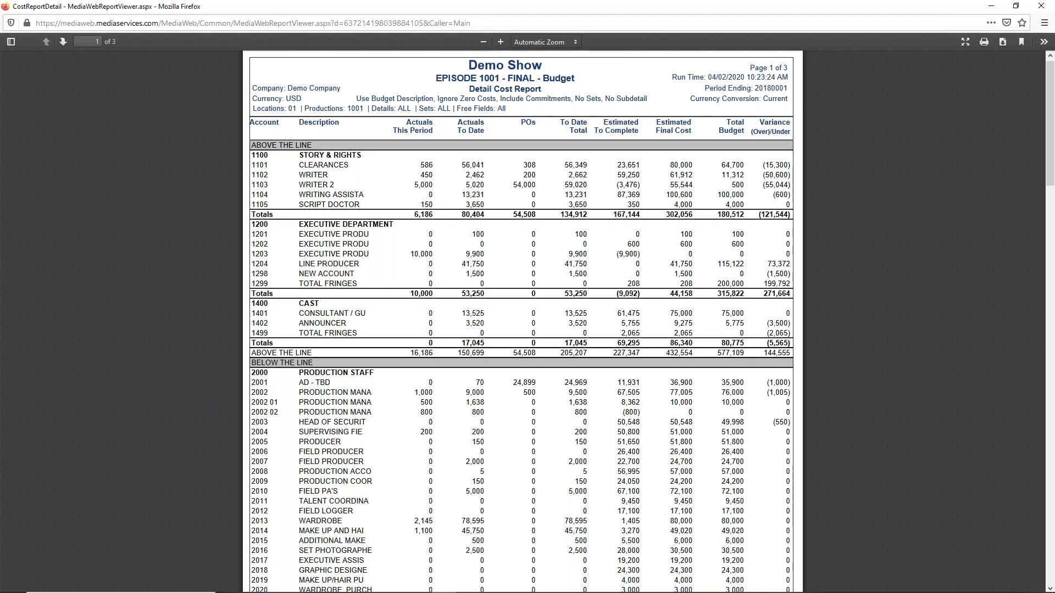
pyautogui.scroll(-4, 666, 299)
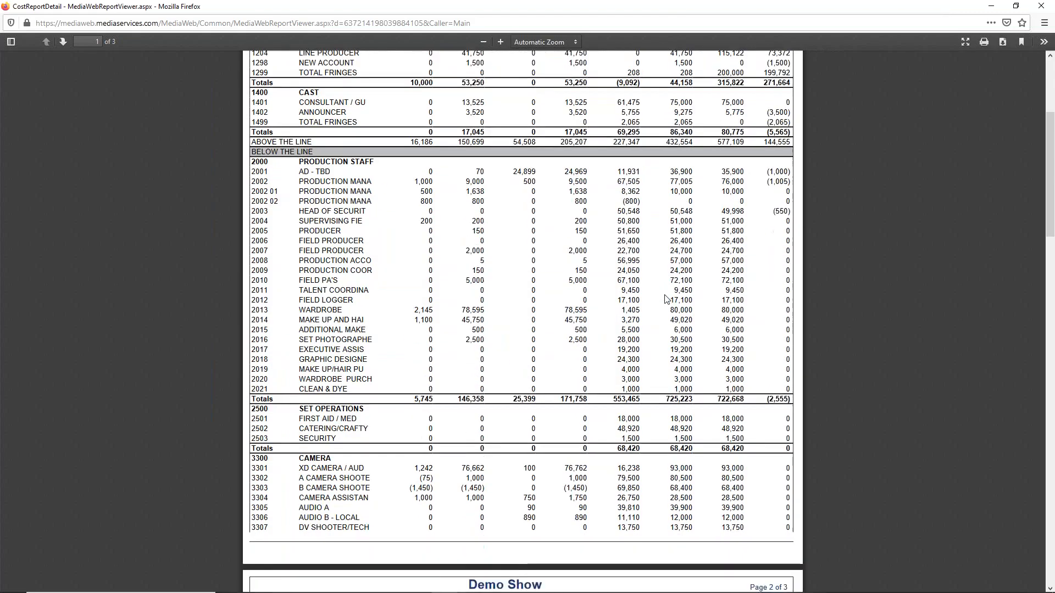
pyautogui.scroll(-18, 666, 298)
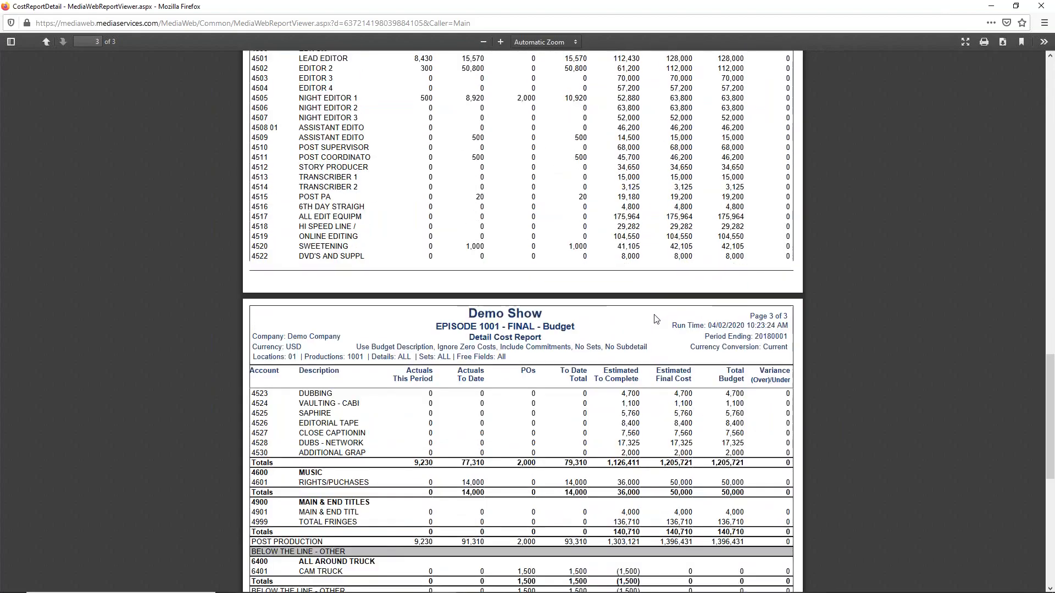
pyautogui.scroll(-7, 655, 319)
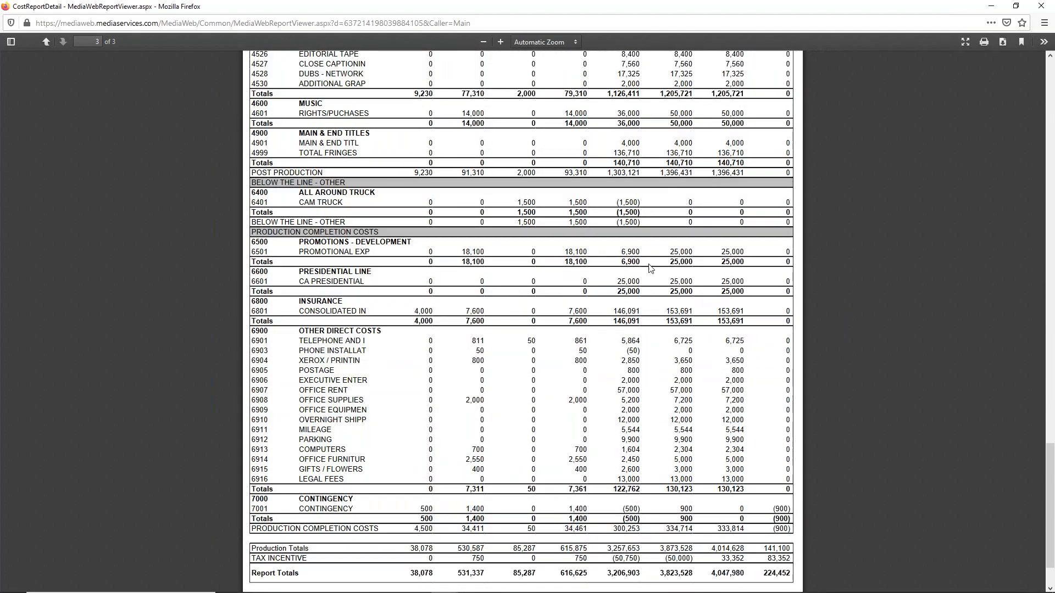
pyautogui.click(1041, 6)
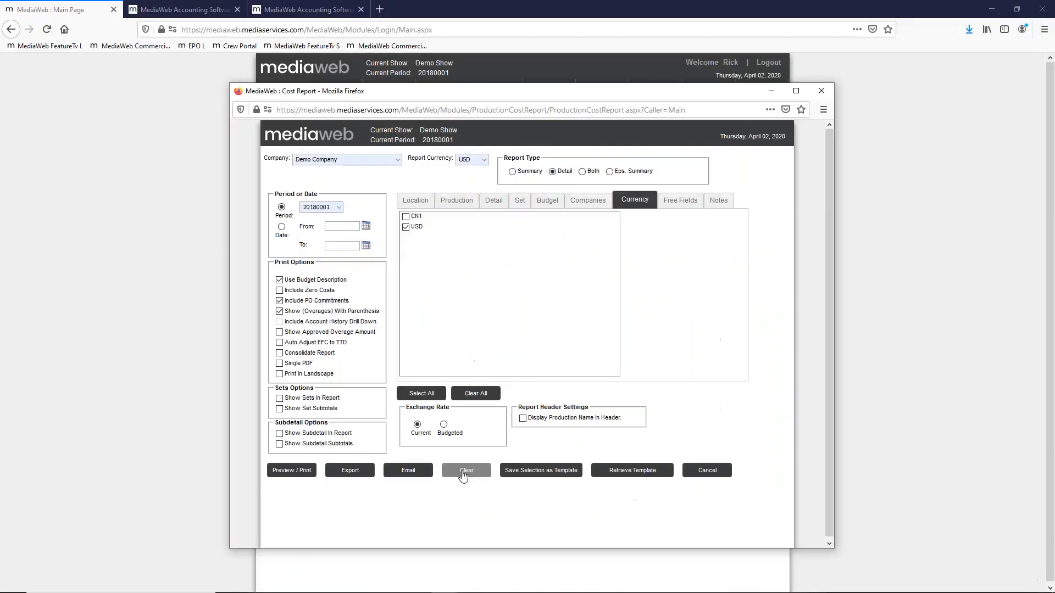
# Check the export formats offered for the Cost Report without exporting, and close the report setup
pyautogui.click(350, 471)
pyautogui.click(449, 443)
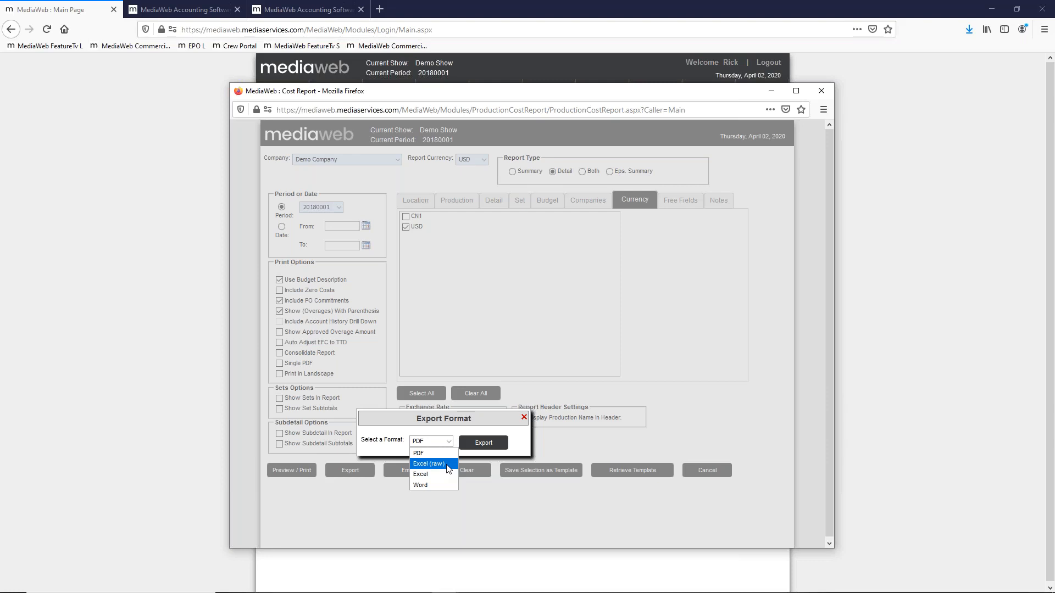
pyautogui.click(524, 418)
pyautogui.click(525, 418)
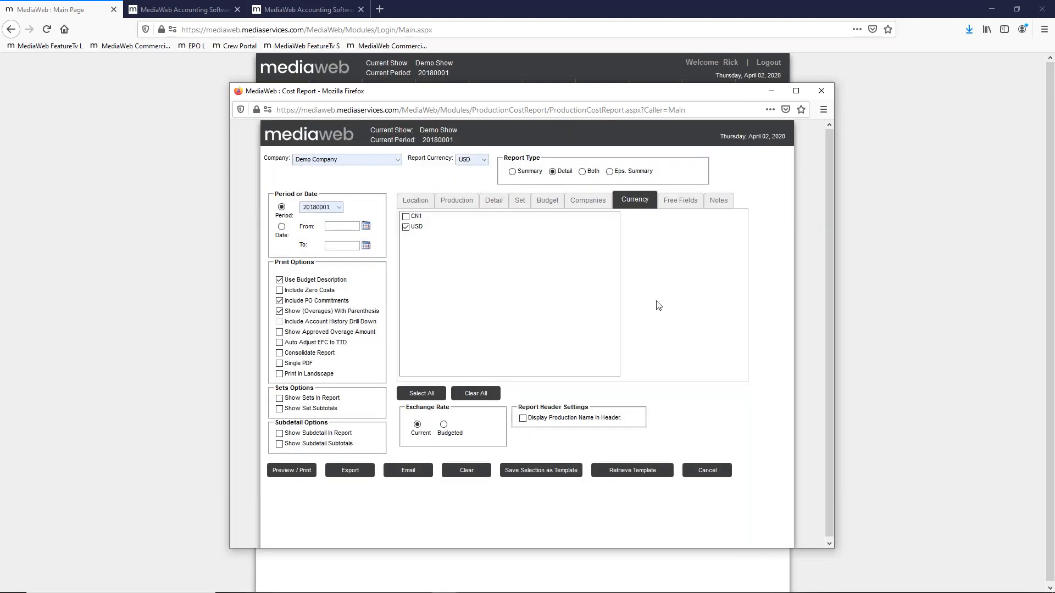
pyautogui.click(820, 91)
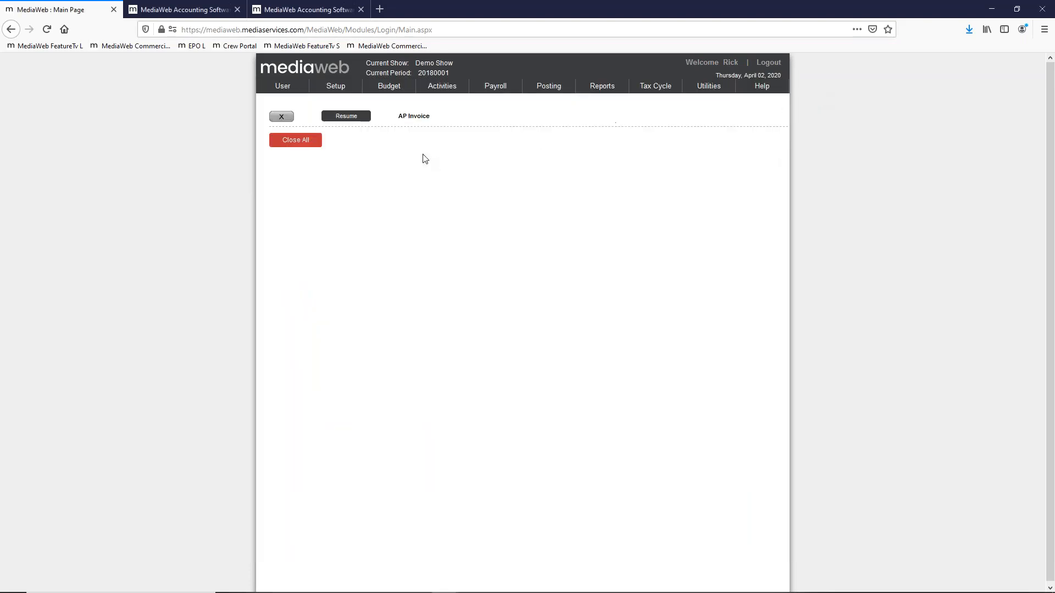
# Open the Multi-Show (beta) General Ledger report and enlarge it to full screen to examine its columns
pyautogui.moveTo(597, 91)
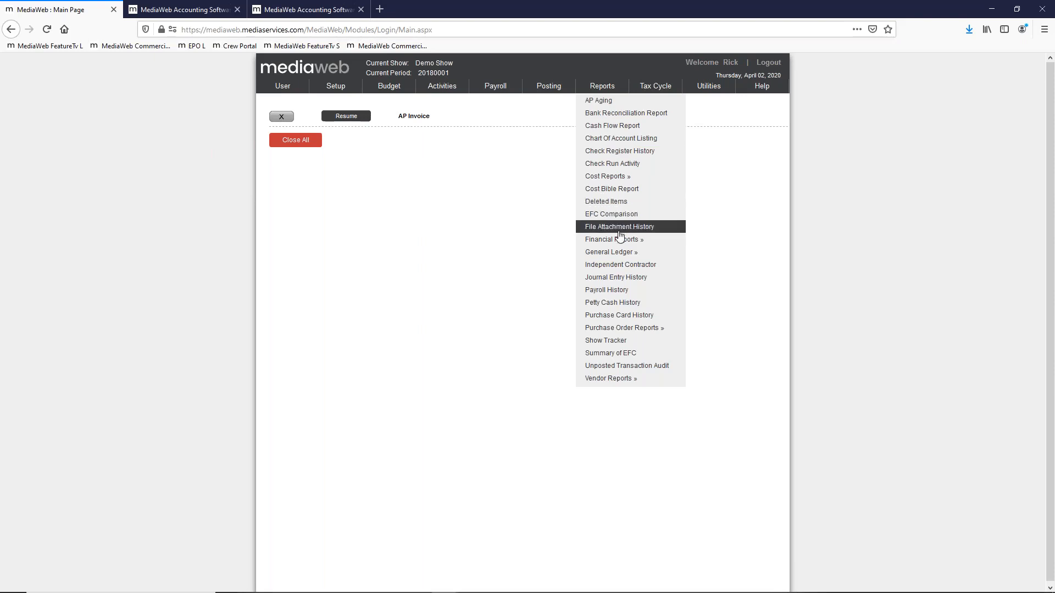
pyautogui.moveTo(618, 253)
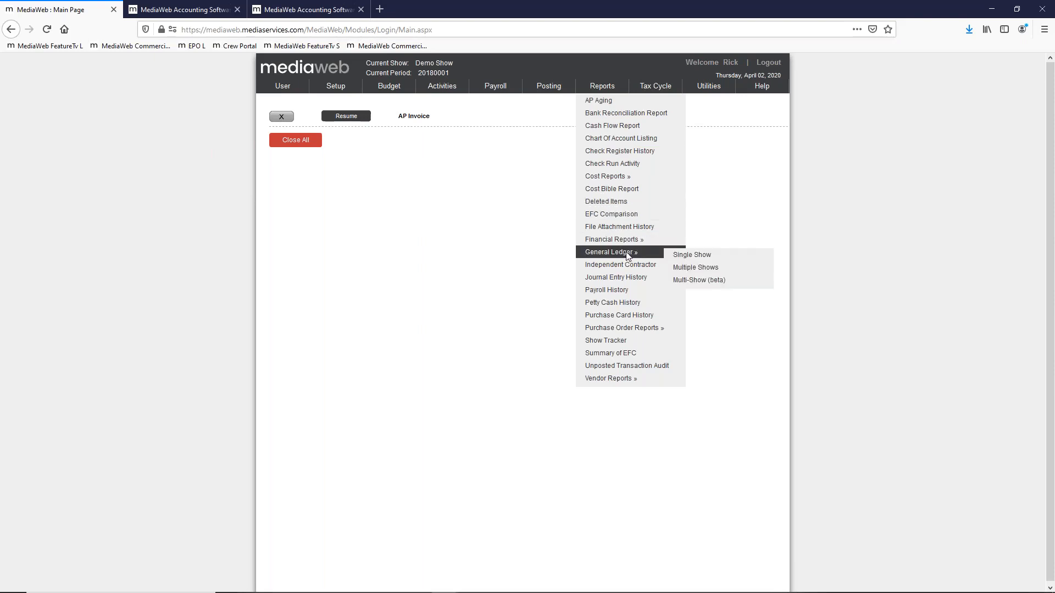
pyautogui.click(752, 287)
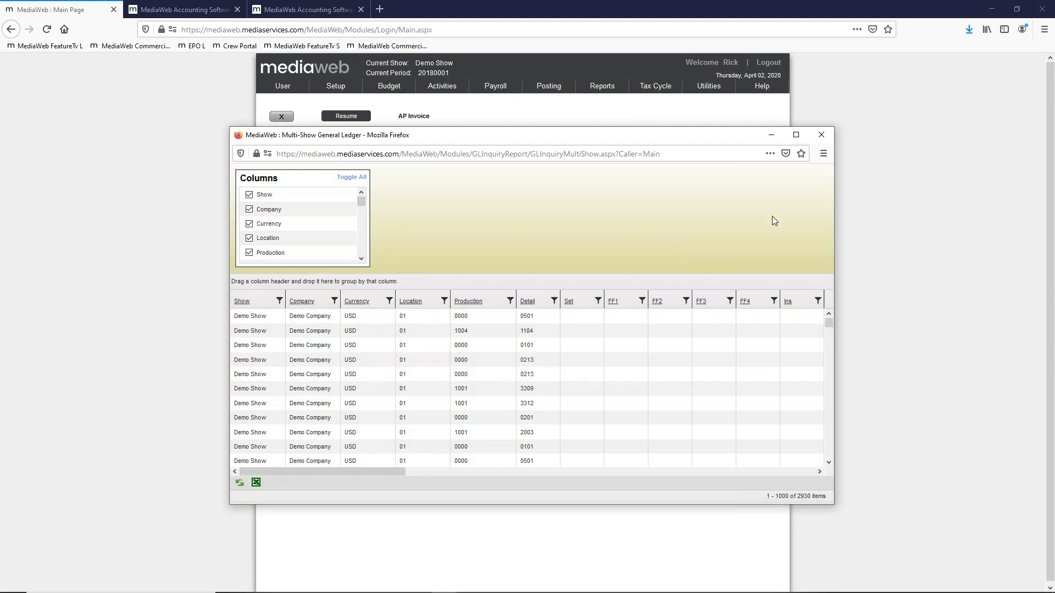
pyautogui.click(796, 136)
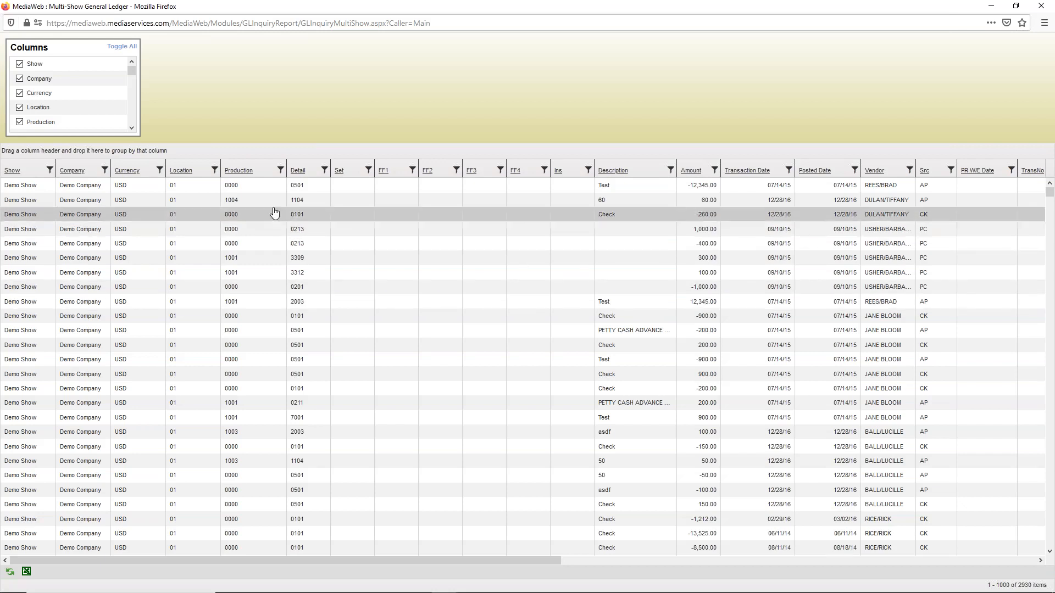
# Check the Show and Detail filter choices in the multi-show ledger without filtering, and close the report
pyautogui.click(50, 171)
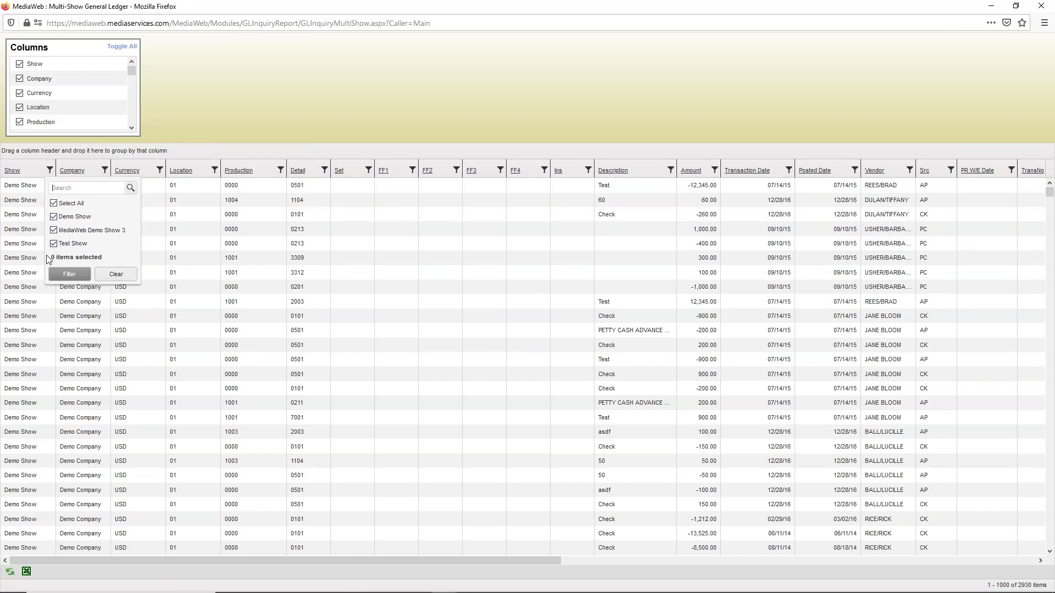
pyautogui.click(209, 130)
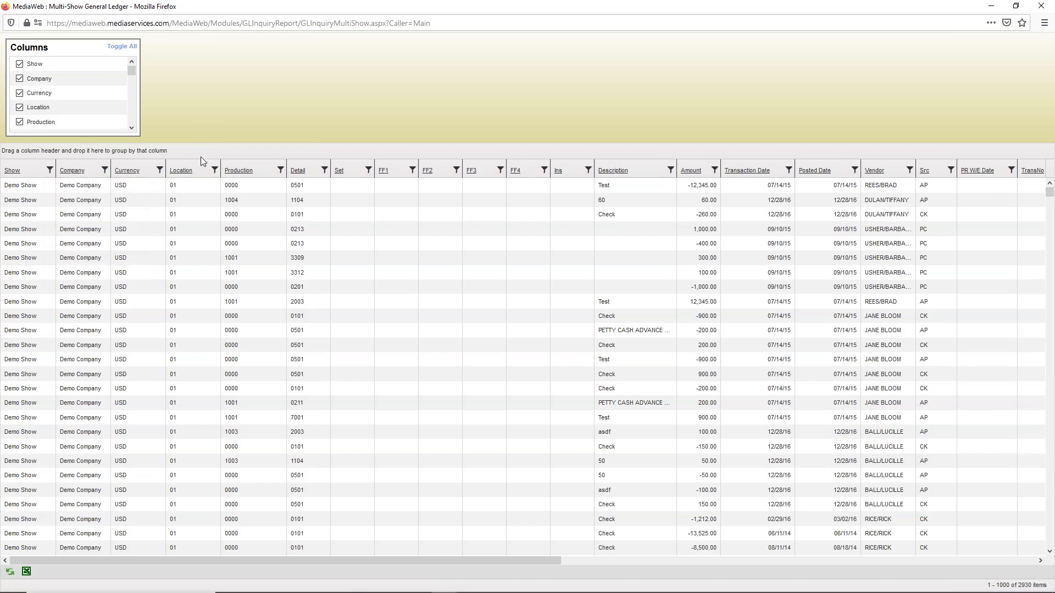
pyautogui.click(324, 171)
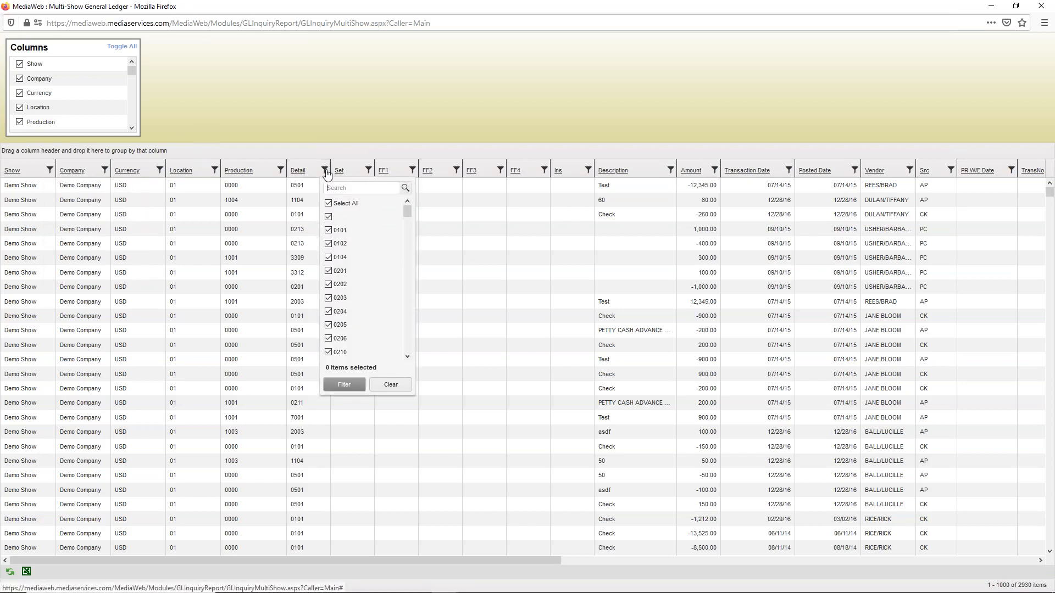
pyautogui.moveTo(407, 210); pyautogui.dragTo(407, 257)
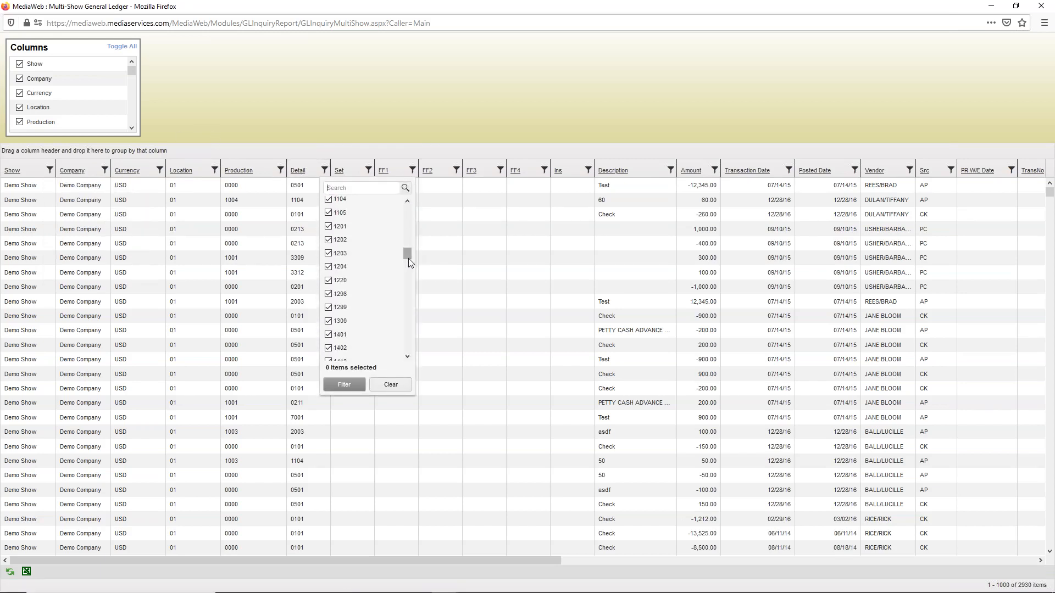
pyautogui.click(417, 108)
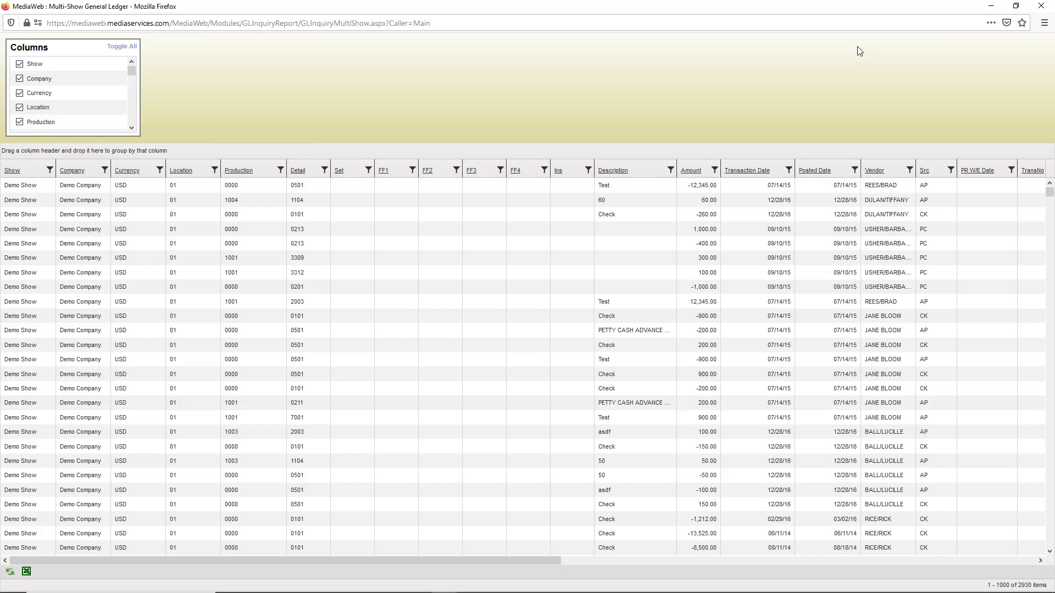
pyautogui.click(1041, 6)
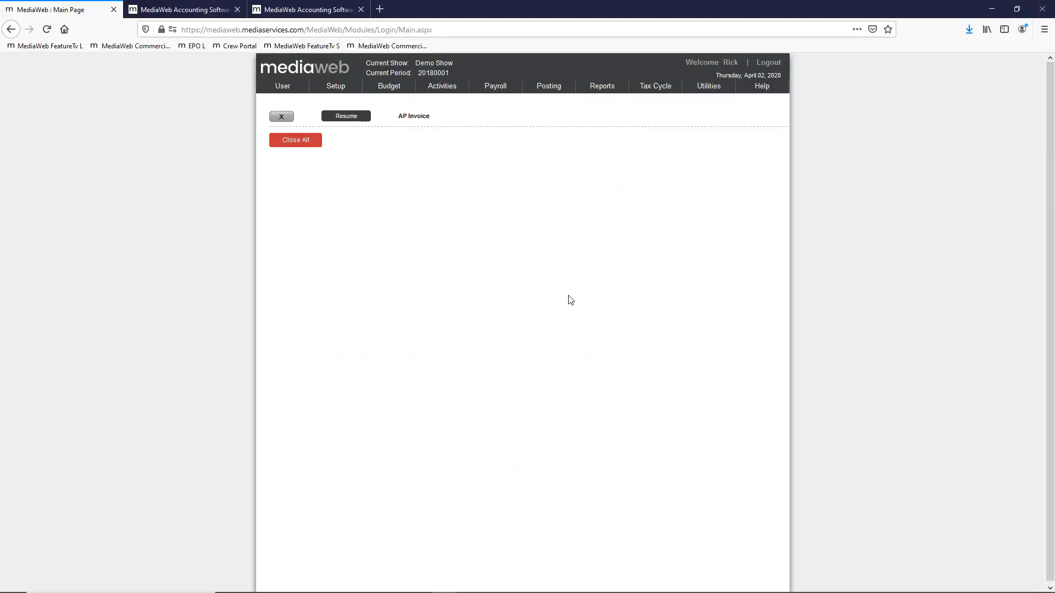
pyautogui.moveTo(286, 87)
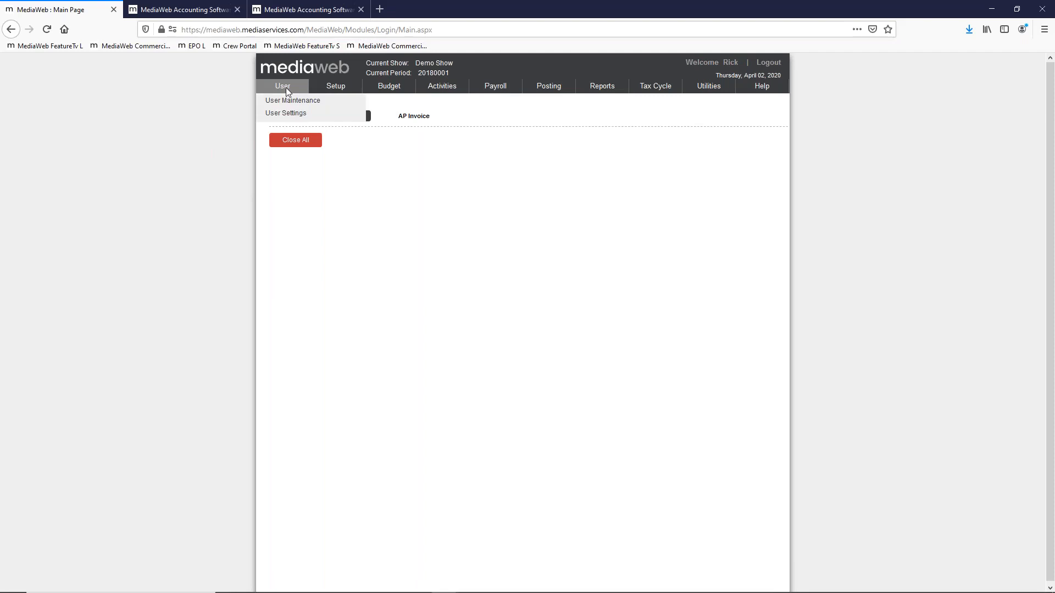
pyautogui.moveTo(387, 89)
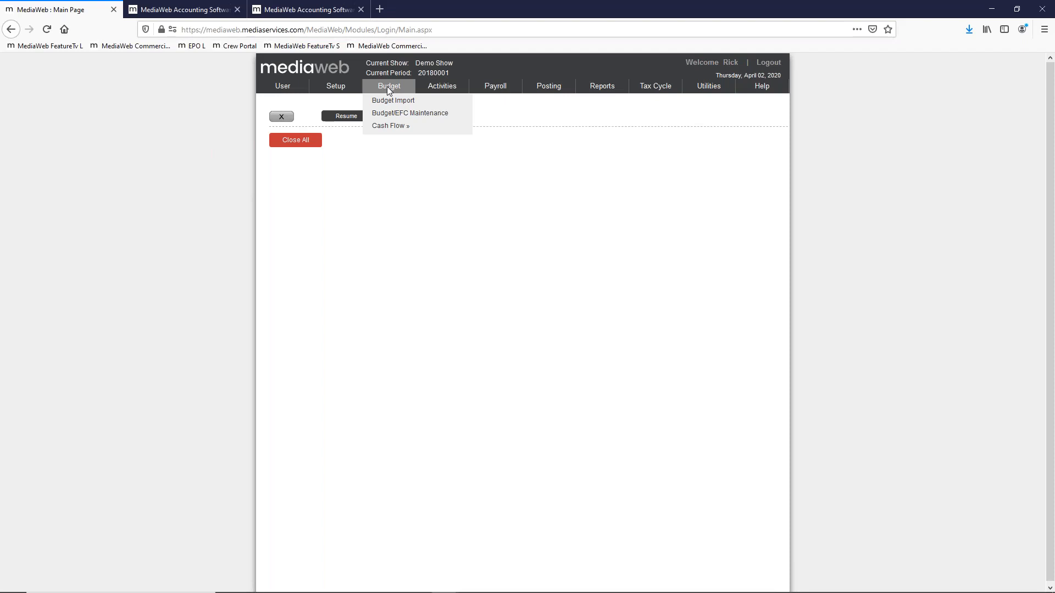
pyautogui.moveTo(540, 88)
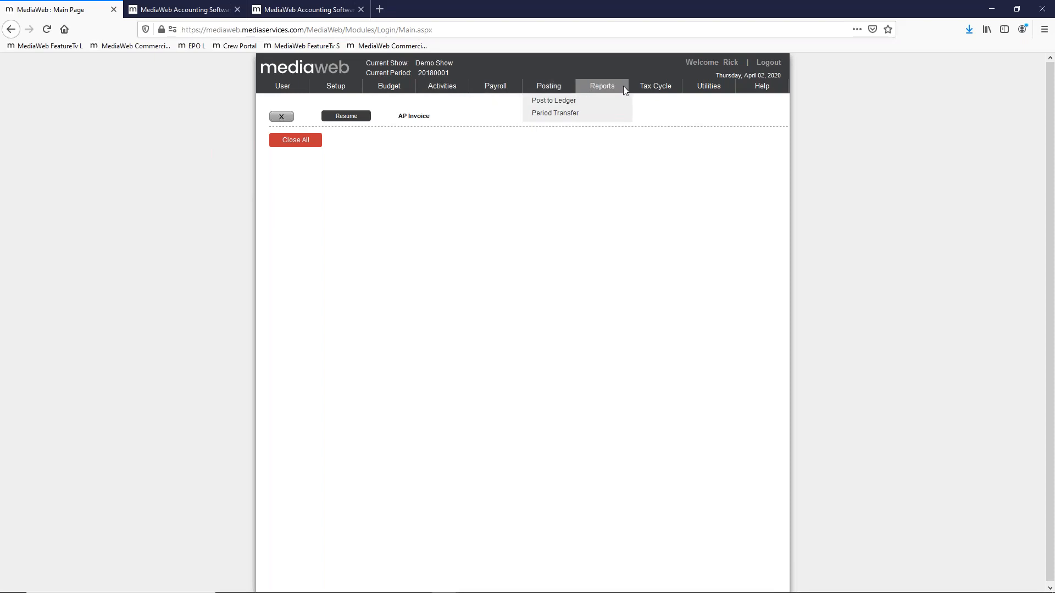
pyautogui.moveTo(648, 88)
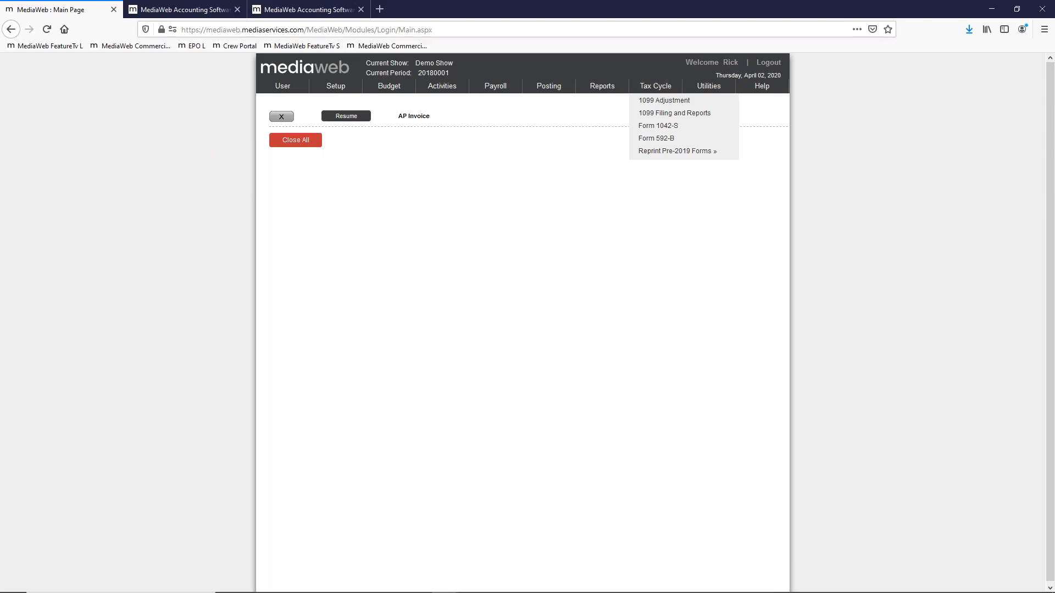
# Open the Blank MICR Check form and move its window slightly higher
pyautogui.moveTo(429, 94)
pyautogui.moveTo(454, 138)
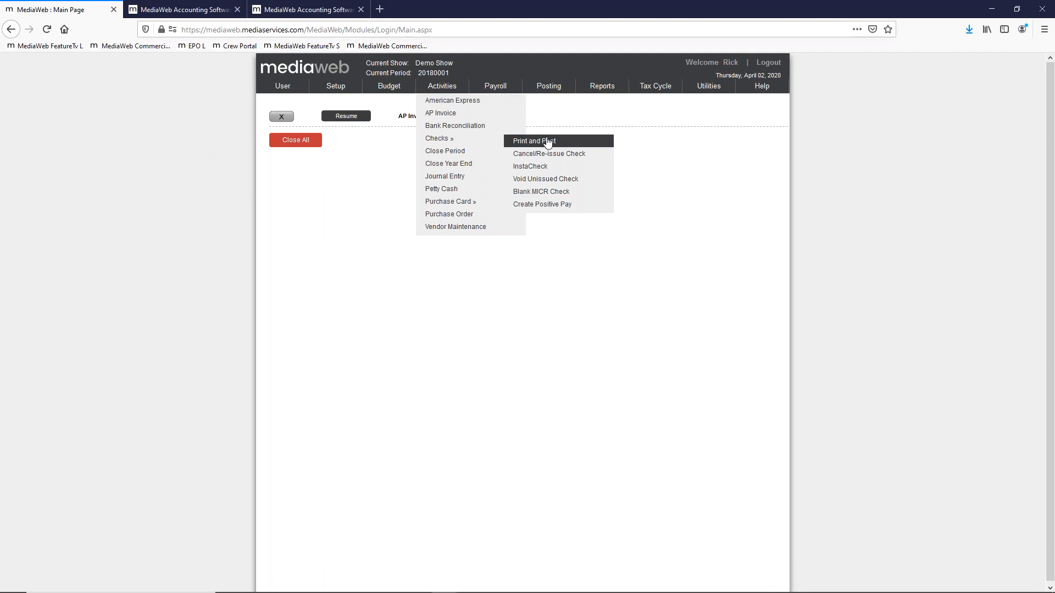
pyautogui.click(574, 194)
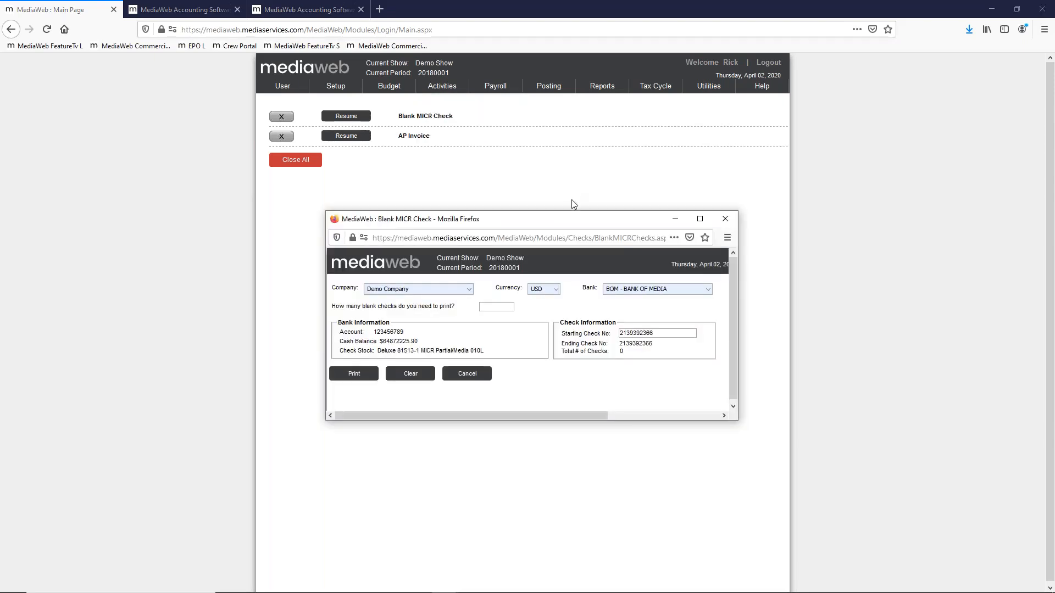
pyautogui.moveTo(568, 224); pyautogui.dragTo(569, 200)
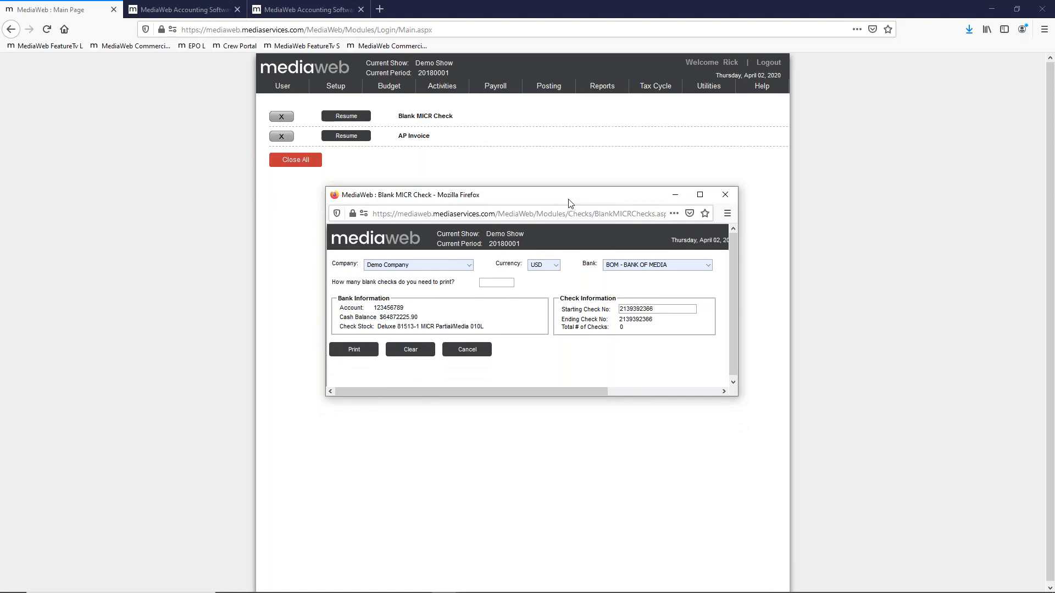
# Enter the number of blank checks, print them from BOM - BANK OF MEDIA, and examine the first check in the enlarged PDF
pyautogui.click(503, 283)
pyautogui.write('10')
pyautogui.write('2')
pyautogui.click(604, 286)
pyautogui.click(356, 353)
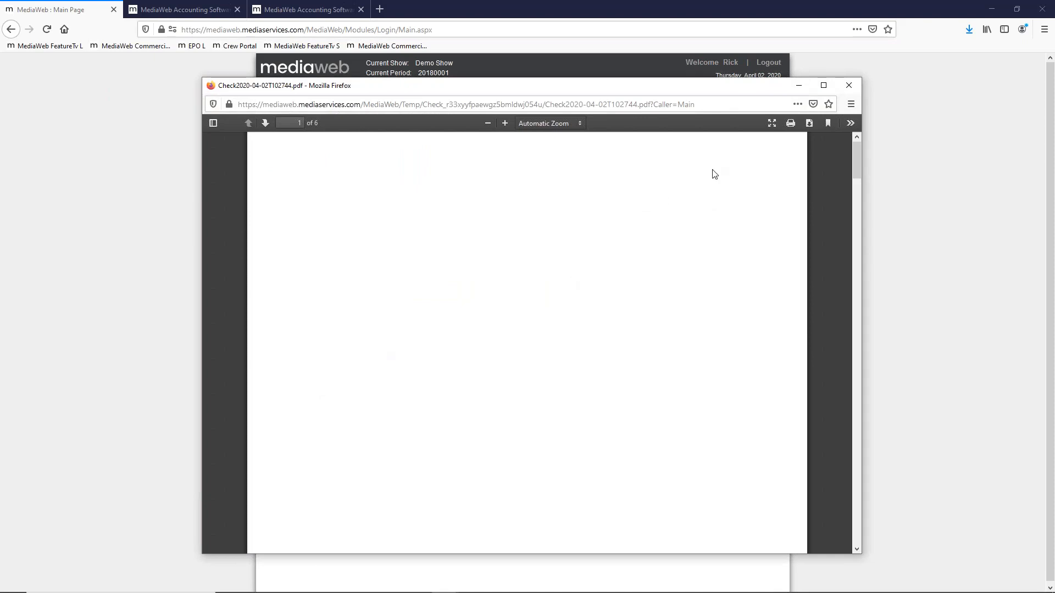
pyautogui.click(823, 85)
pyautogui.scroll(-5, 641, 290)
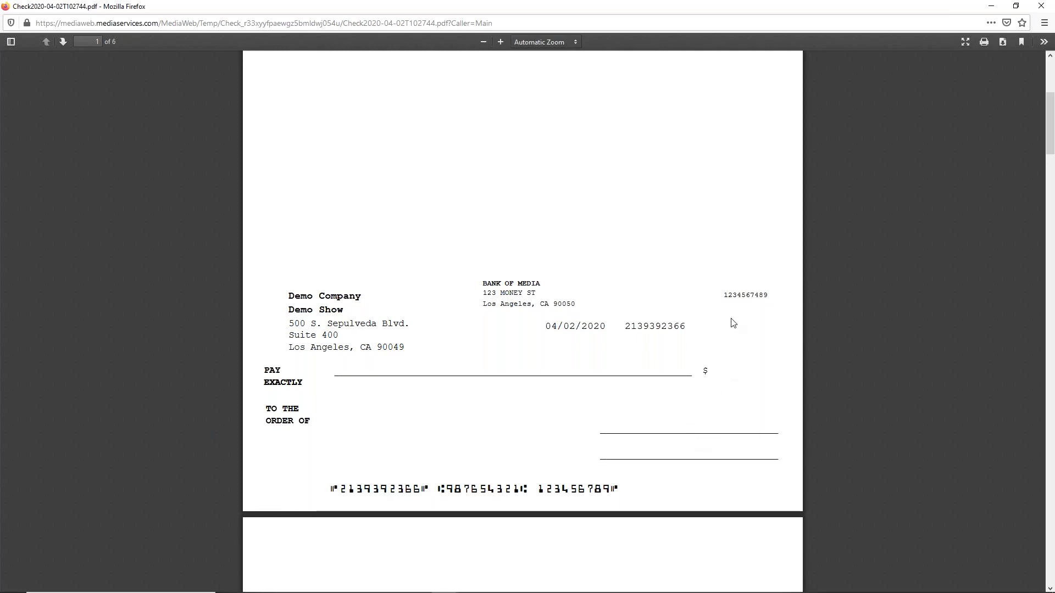
# Highlight the number in the upper corner of the first blank check, and close the check PDF and the Blank MICR Check form
pyautogui.moveTo(724, 297); pyautogui.dragTo(764, 296)
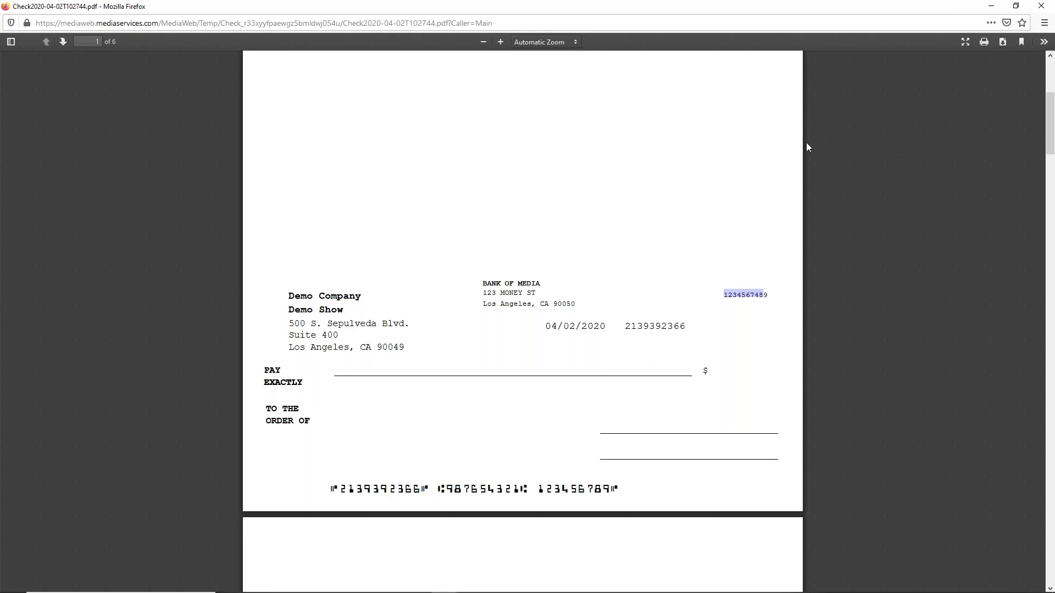
pyautogui.click(1040, 6)
pyautogui.click(721, 193)
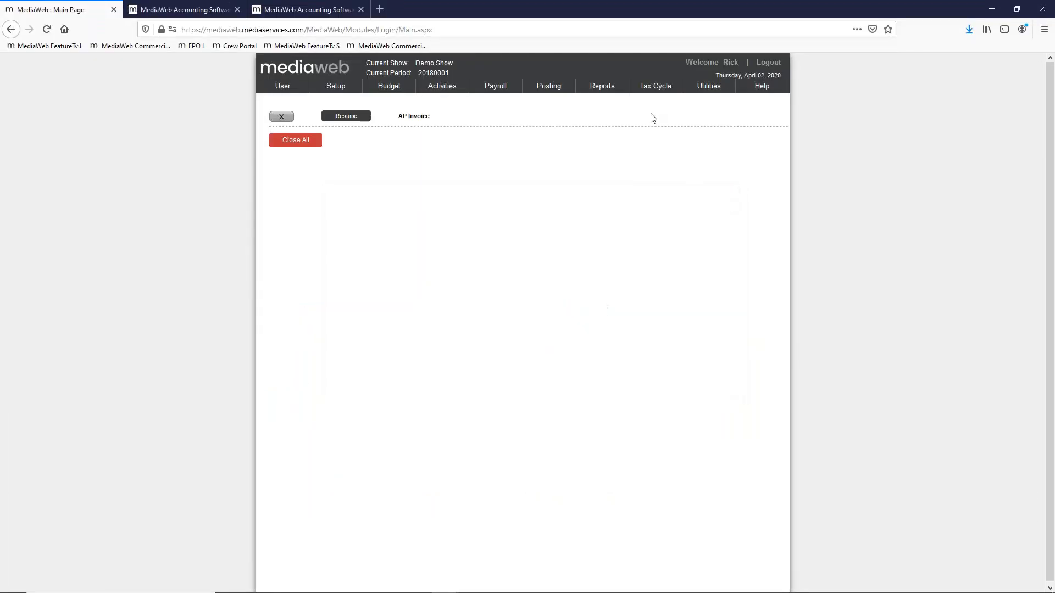
# Open the Cost Report form and check the Report Currency choices, keeping USD
pyautogui.click(608, 85)
pyautogui.moveTo(625, 176)
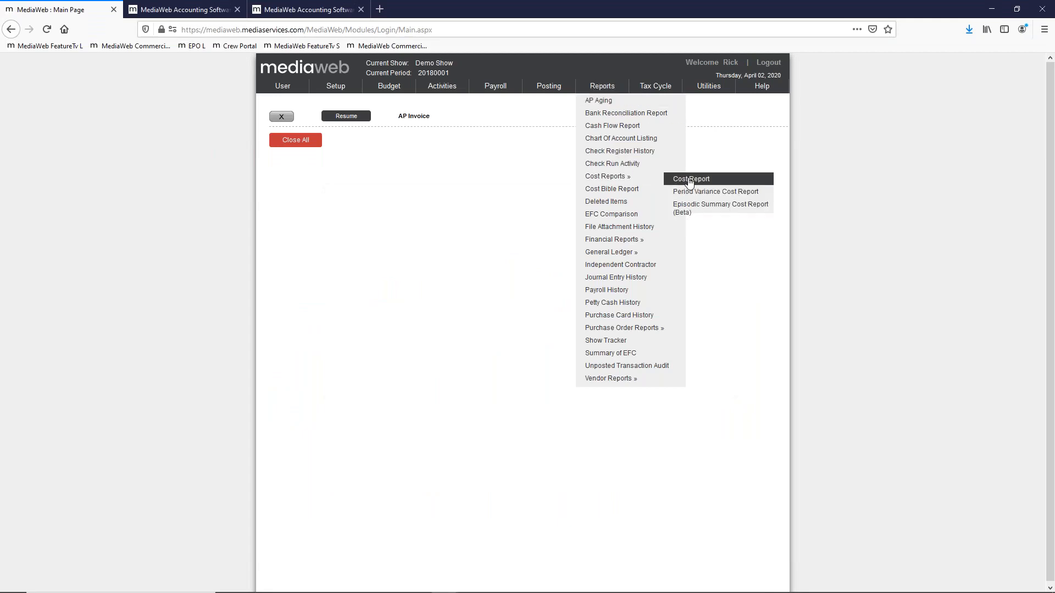
pyautogui.click(690, 179)
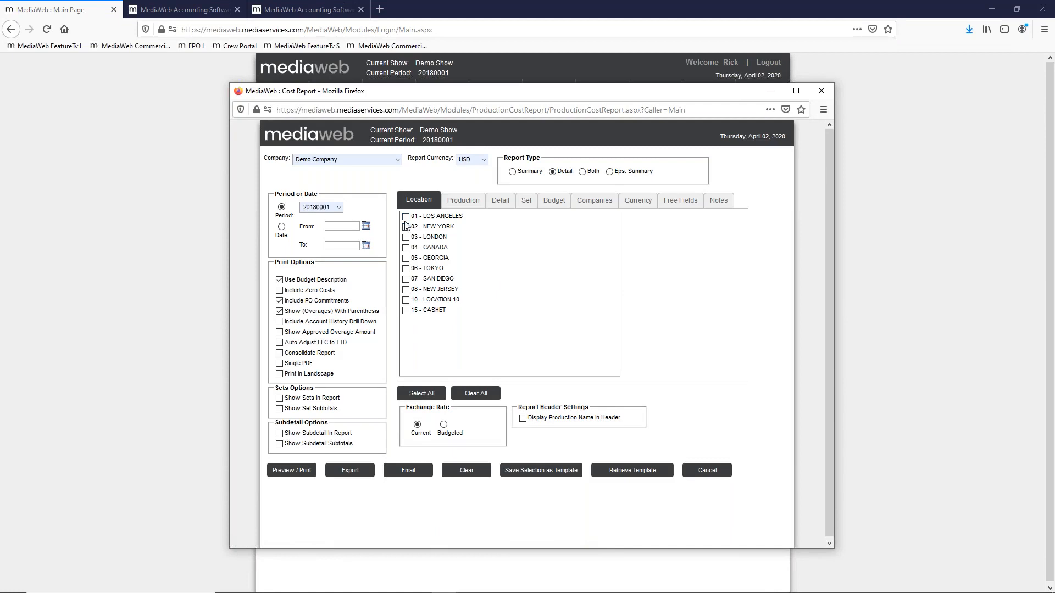
pyautogui.click(484, 160)
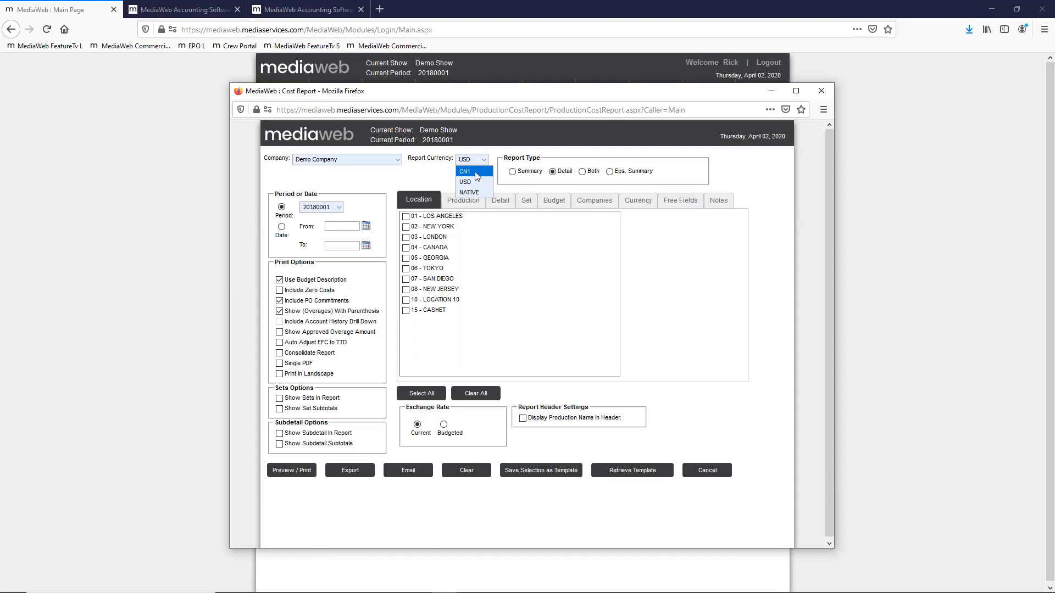
pyautogui.click(470, 181)
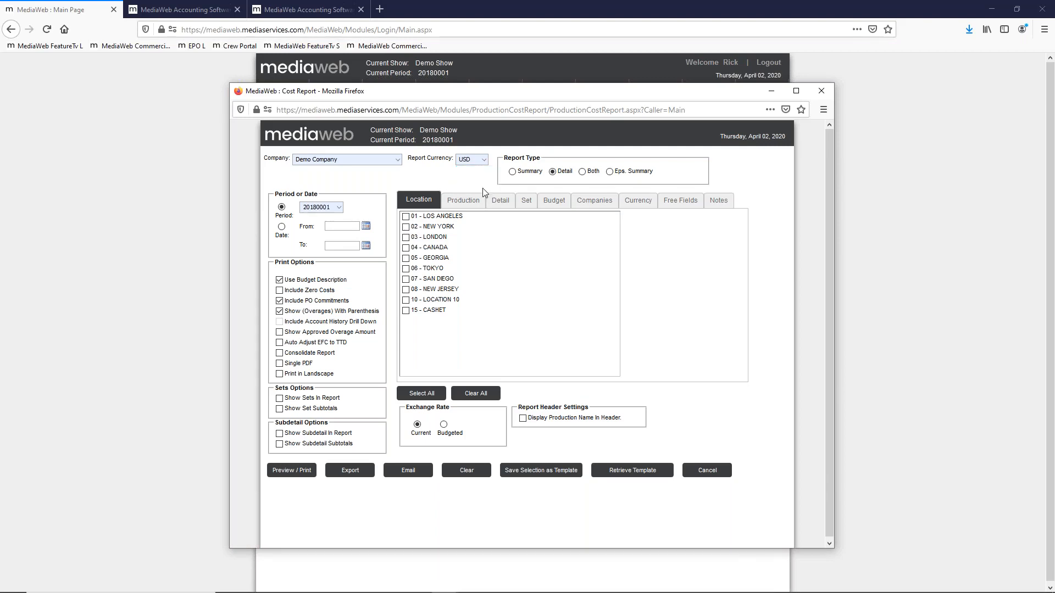
# Set the cost report to CN1 currency, include CN1 and USD transactions, enable Consolidate Report, and exit the form without printing
pyautogui.click(632, 202)
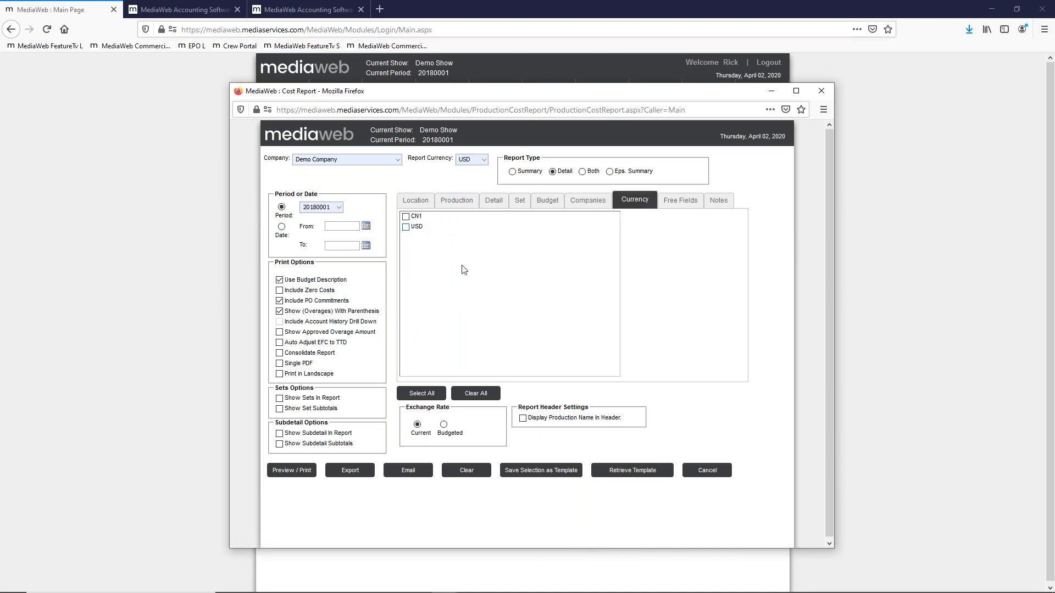
pyautogui.click(485, 162)
pyautogui.click(471, 172)
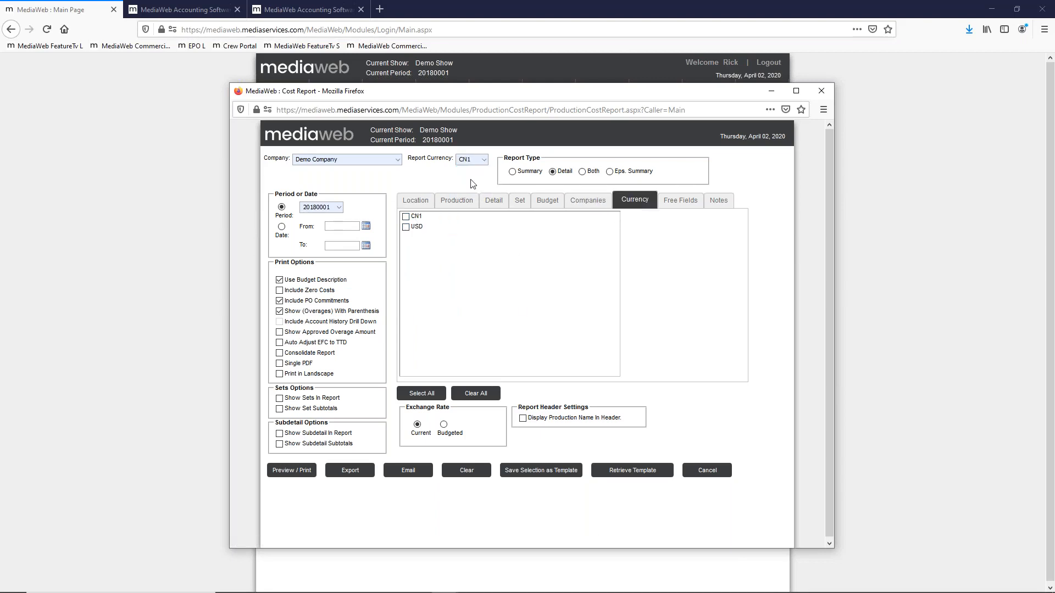
pyautogui.click(406, 227)
pyautogui.click(406, 217)
pyautogui.click(280, 353)
pyautogui.click(714, 473)
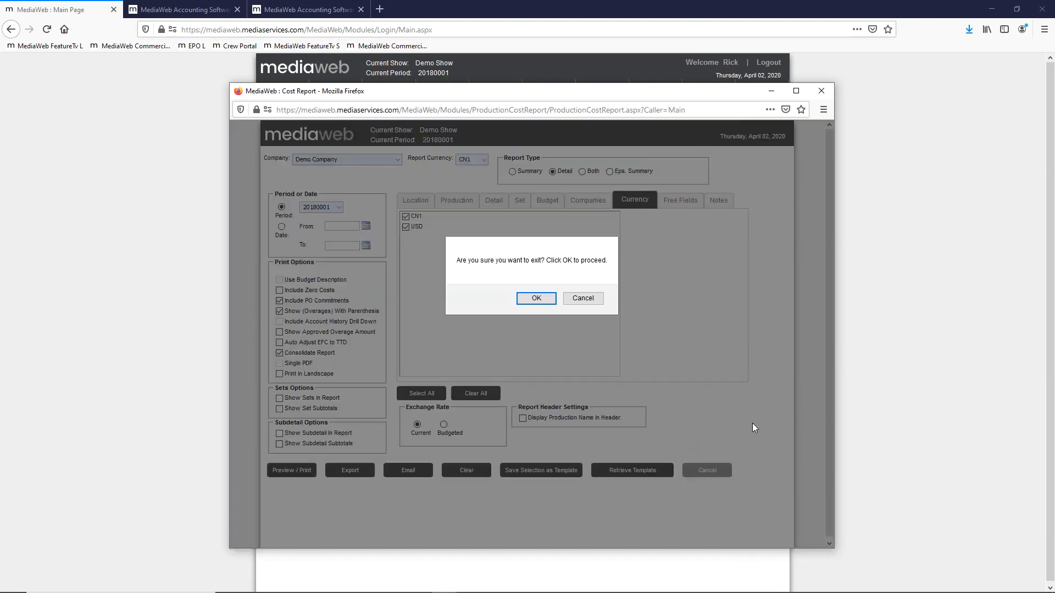
pyautogui.click(536, 298)
# Check the currency choices in the open journal entry and return to the MediaWeb main page
pyautogui.click(307, 10)
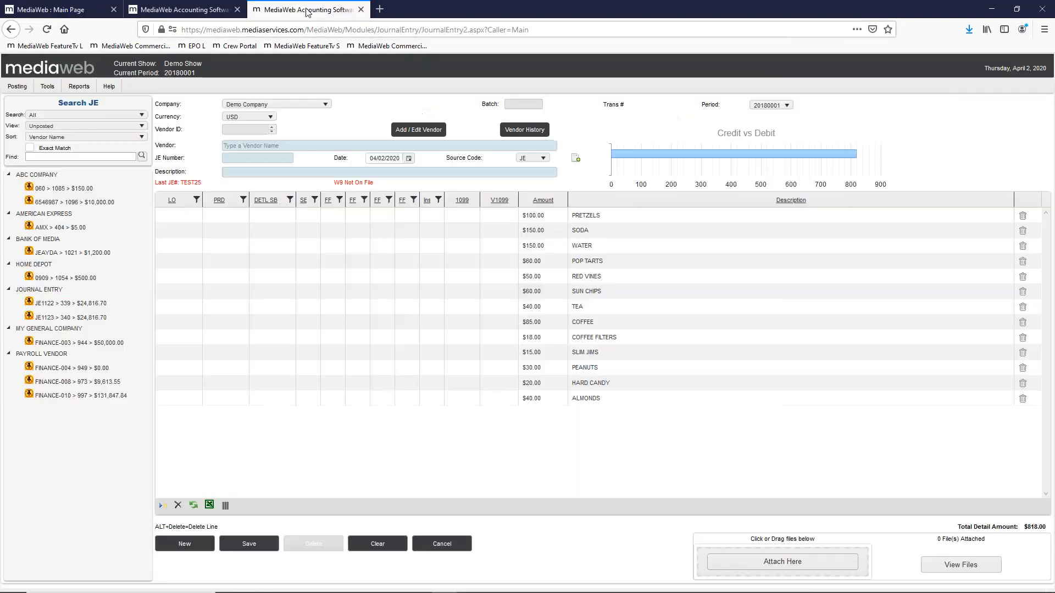
pyautogui.click(269, 117)
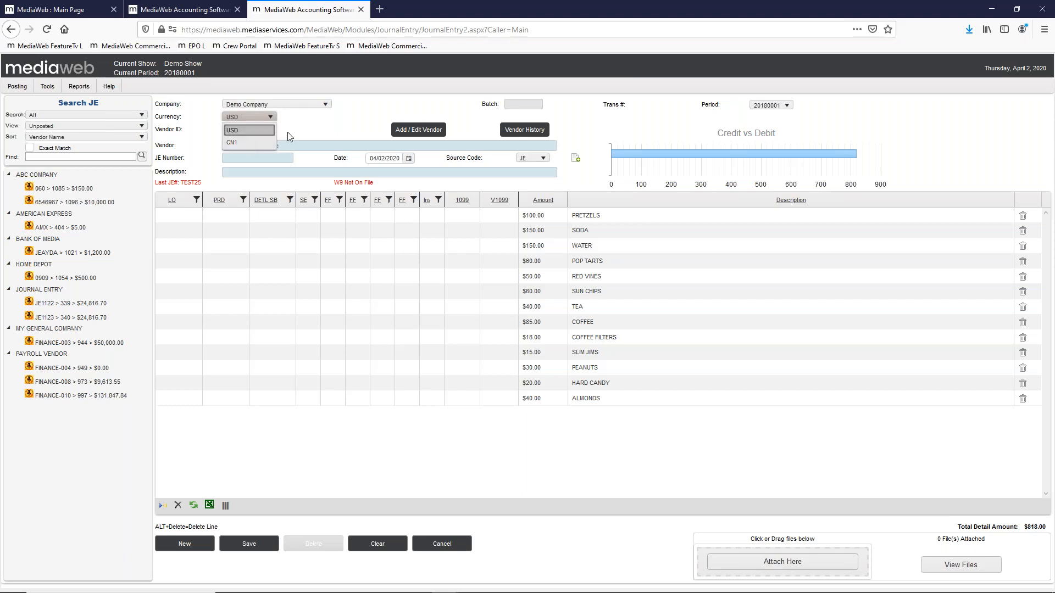
pyautogui.click(80, 11)
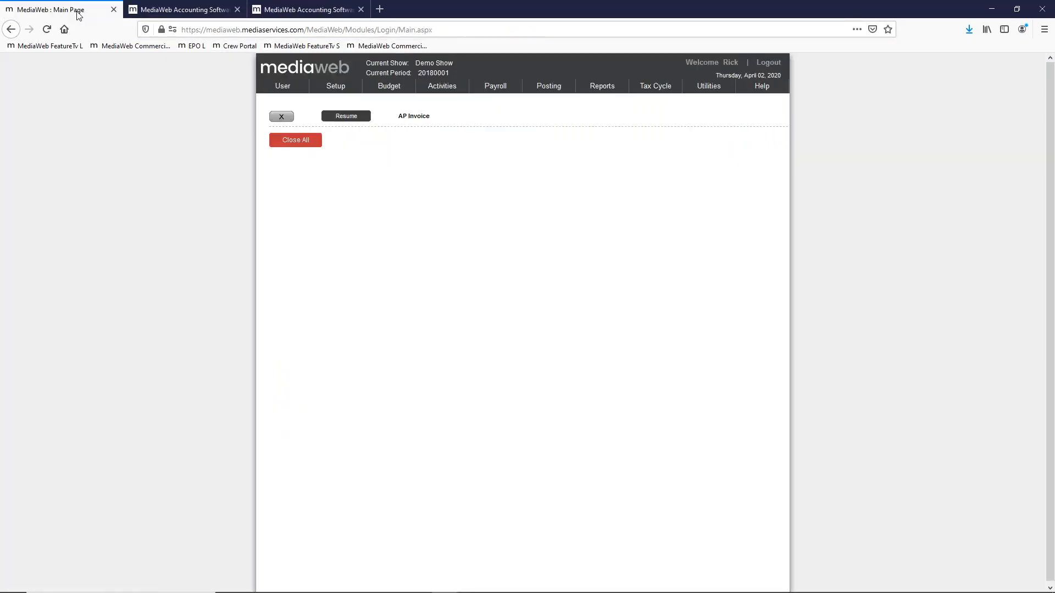
# Open the Company setup, examine the Media World LLC and Demo Company records, and close the form
pyautogui.moveTo(335, 87)
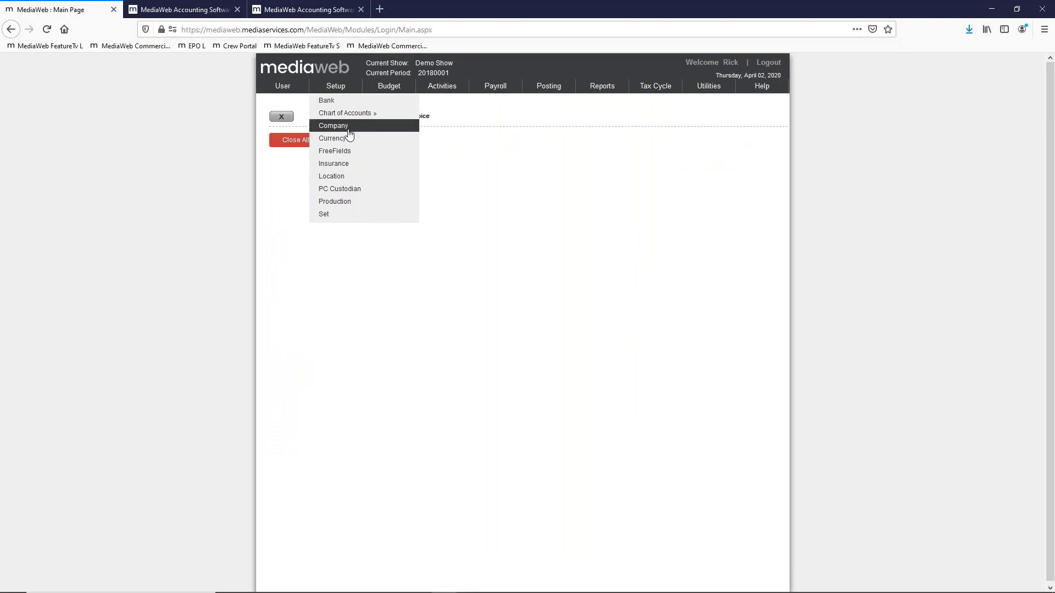
pyautogui.click(346, 129)
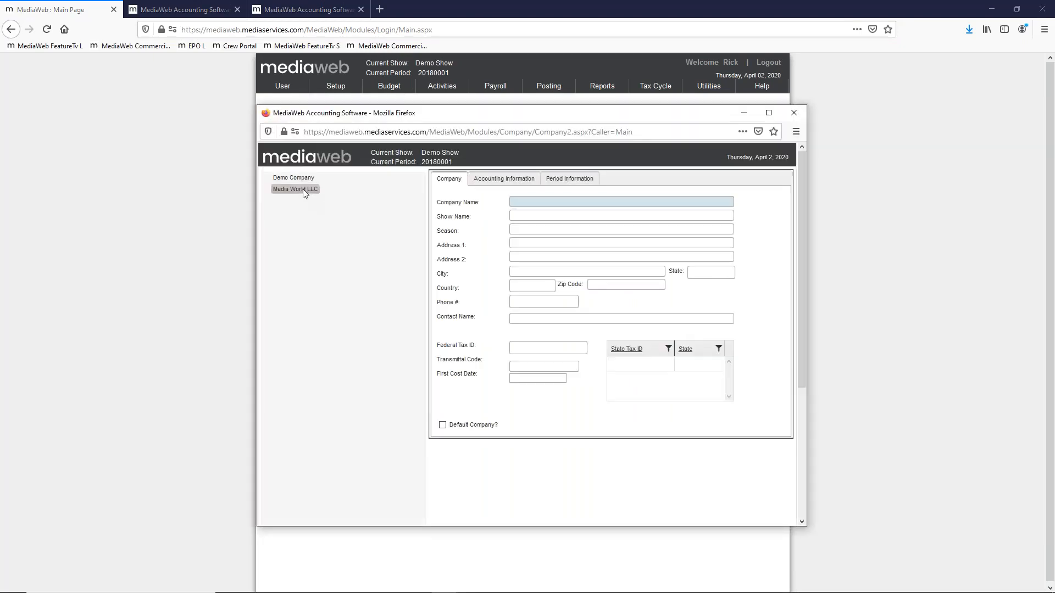
pyautogui.click(302, 189)
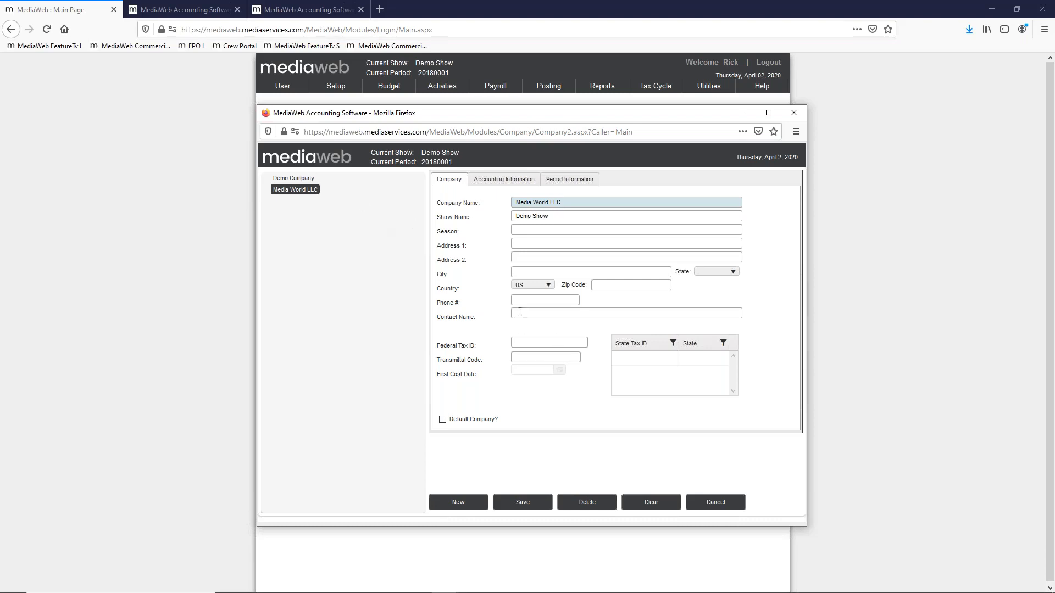
pyautogui.click(293, 178)
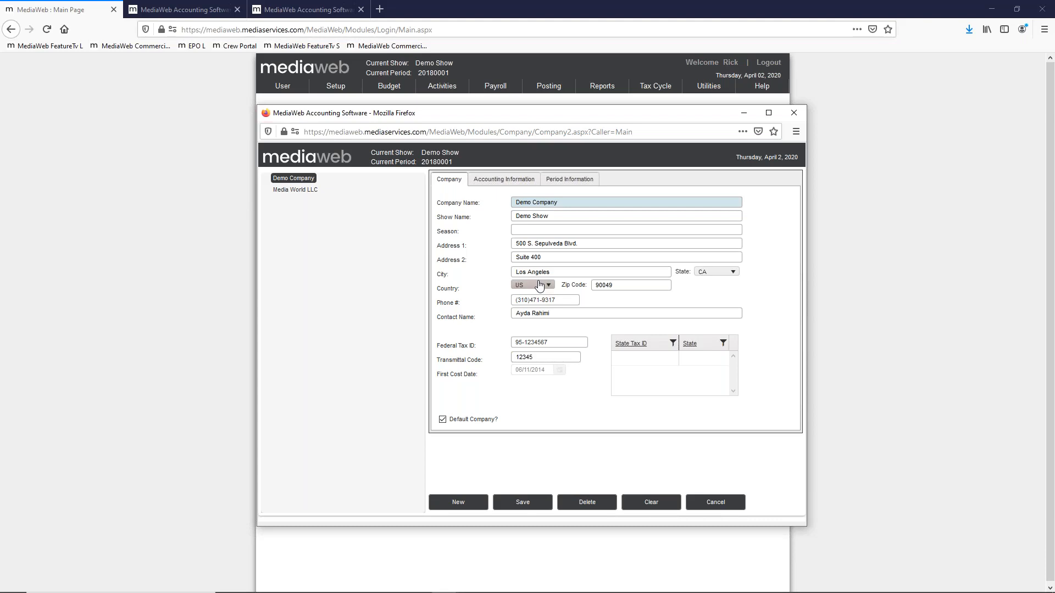
pyautogui.click(795, 114)
pyautogui.click(589, 306)
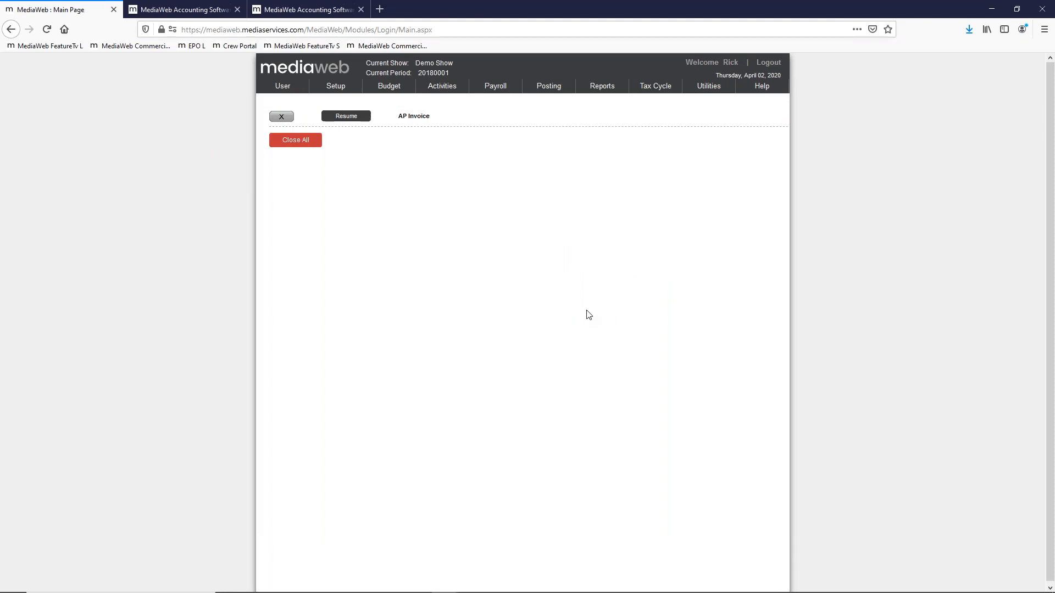
# Open the On-Location Payroll form, check the available paycheck files, and close it
pyautogui.moveTo(439, 88)
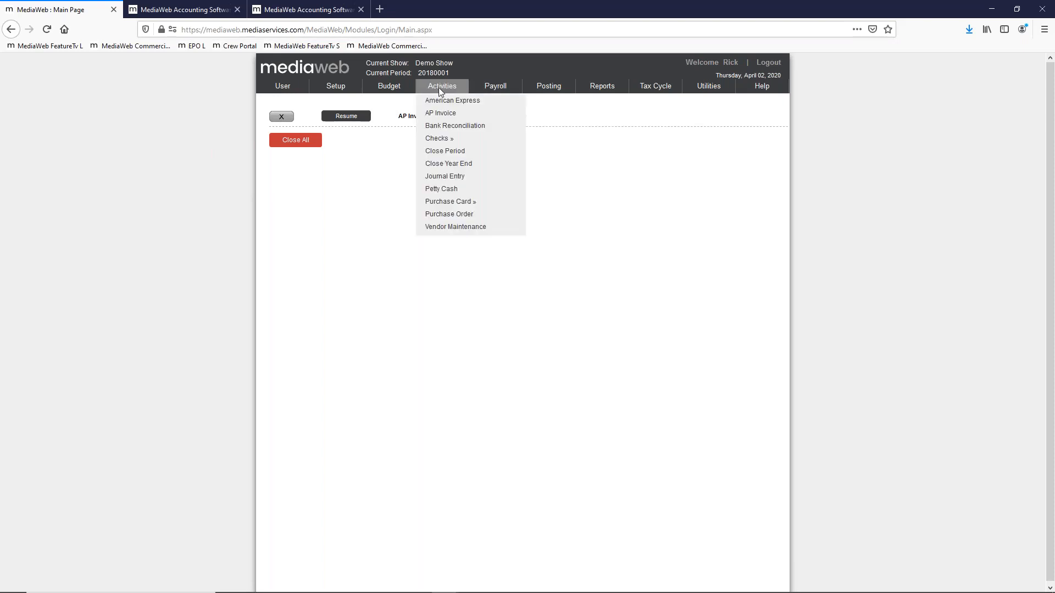
pyautogui.moveTo(486, 86)
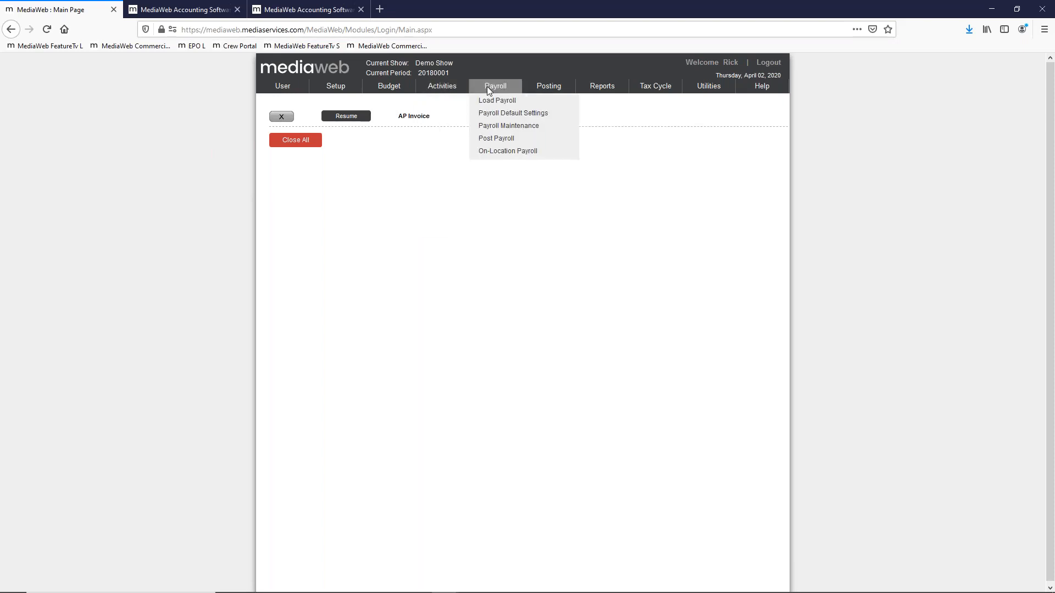
pyautogui.click(498, 151)
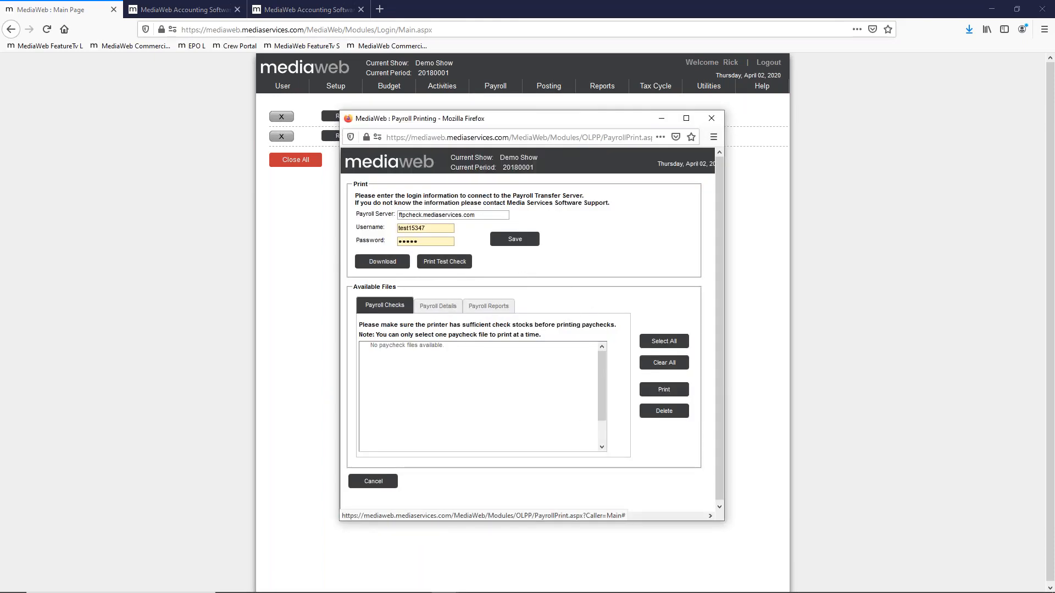
pyautogui.click(711, 117)
# Return to the show selection, confirming the exit from the current show, and select Demo Show
pyautogui.moveTo(707, 91)
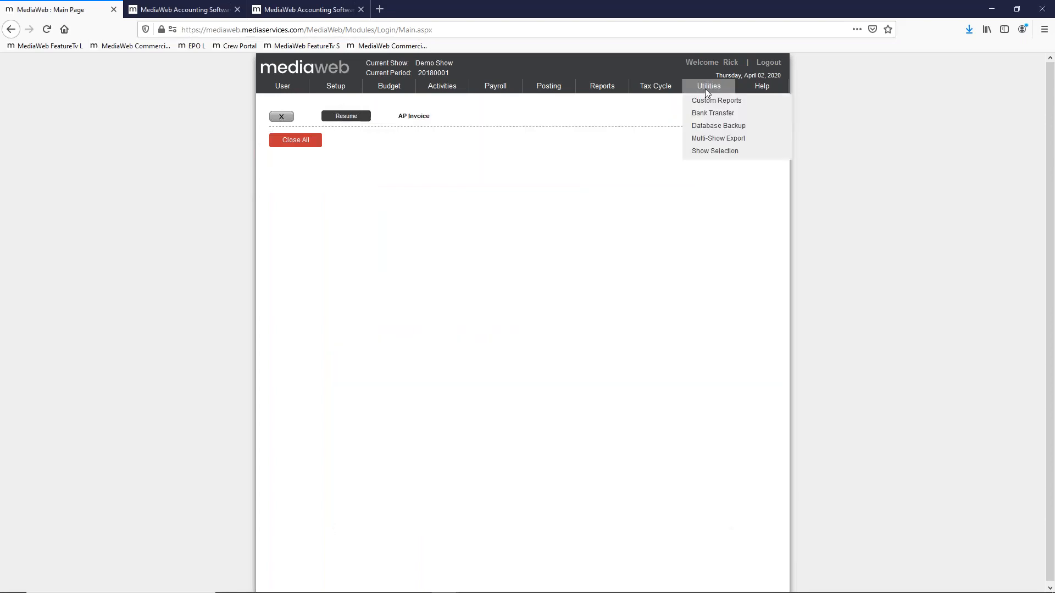
pyautogui.click(714, 152)
pyautogui.click(598, 274)
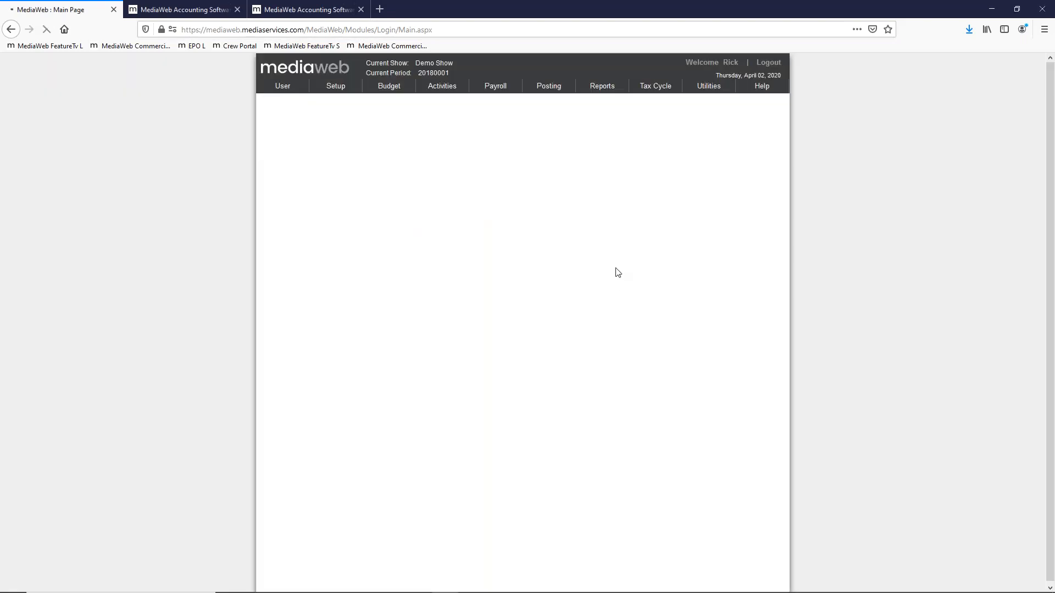
pyautogui.click(354, 113)
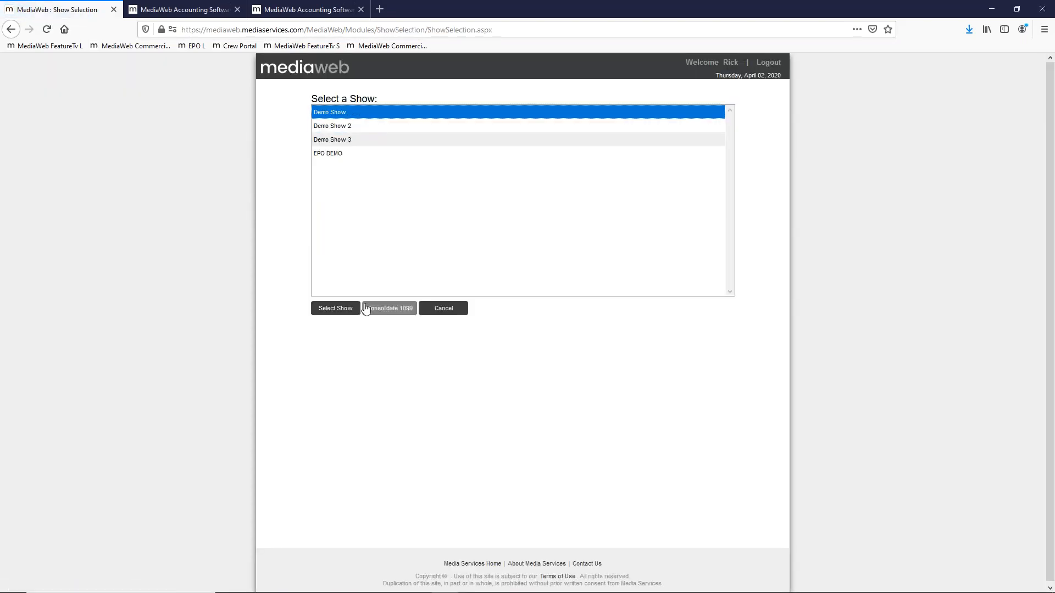
pyautogui.click(343, 308)
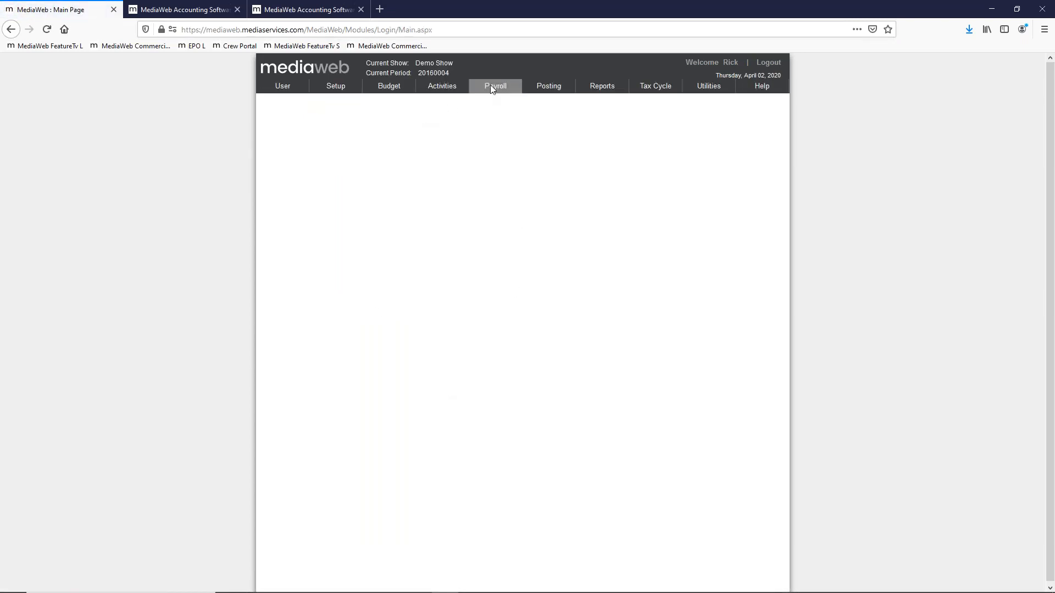
# Open On-Location Payroll for the selected show, view its payroll details and reports, and expand the POW15347A0001 report files
pyautogui.click(506, 152)
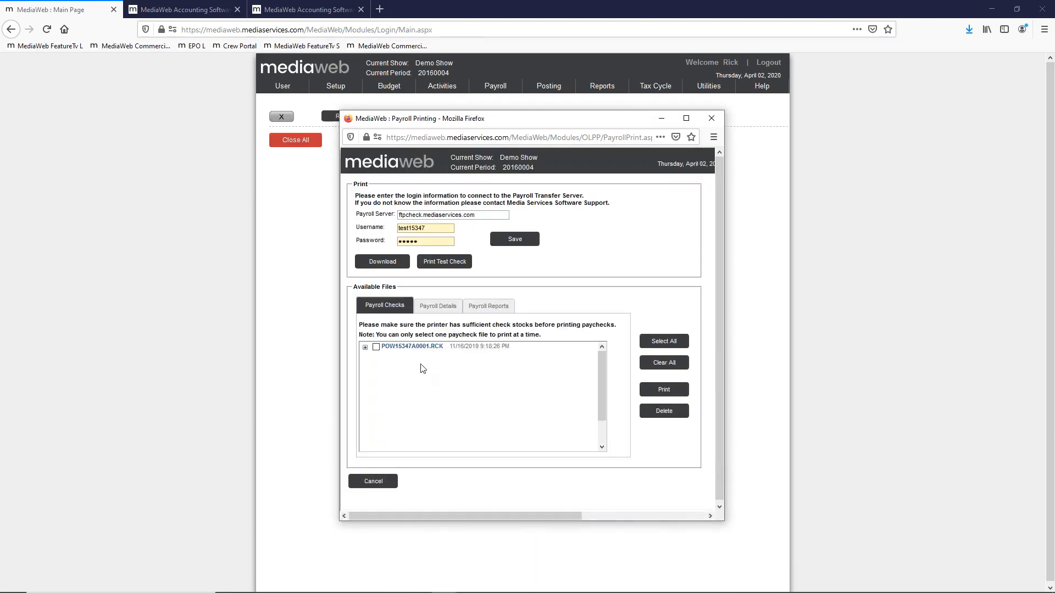
pyautogui.click(438, 306)
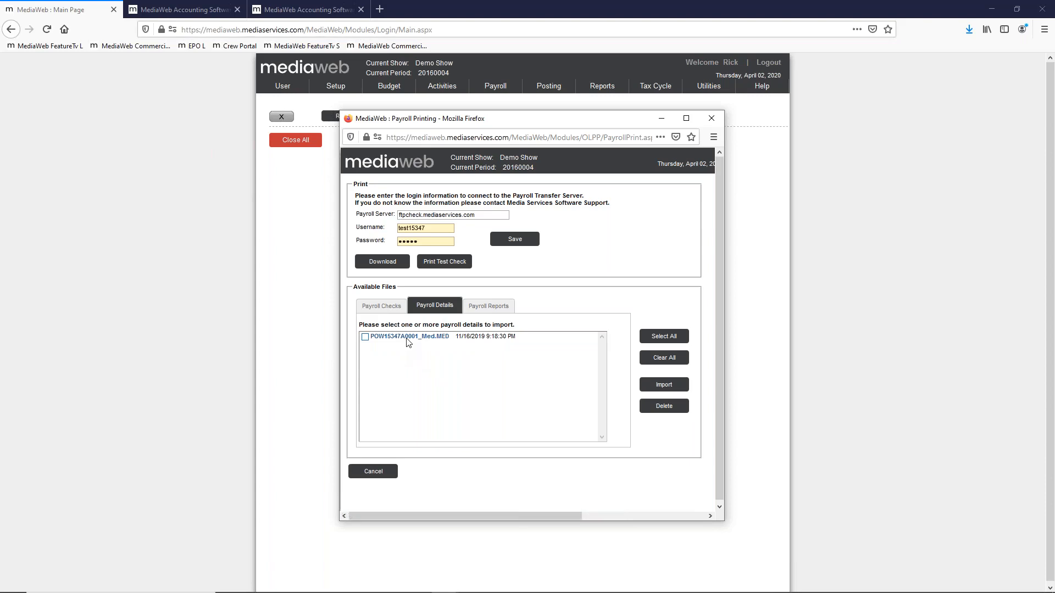
pyautogui.click(474, 306)
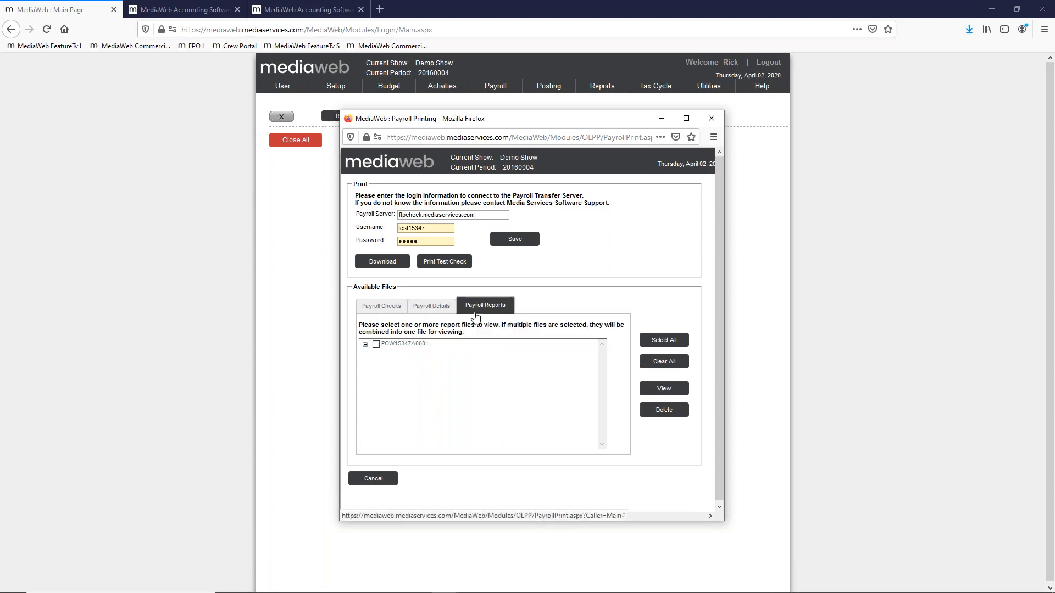
pyautogui.click(365, 345)
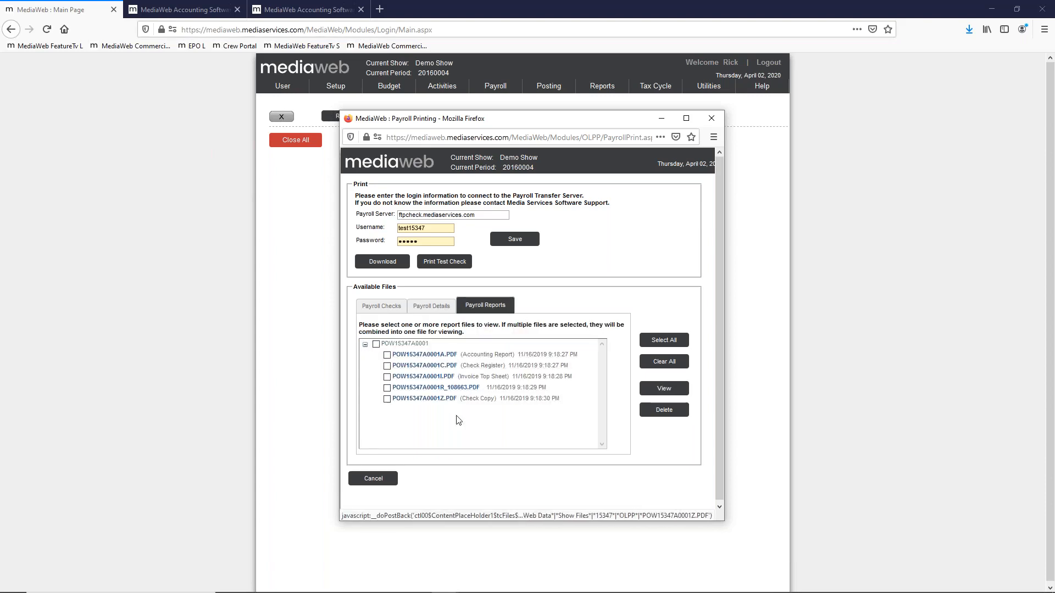